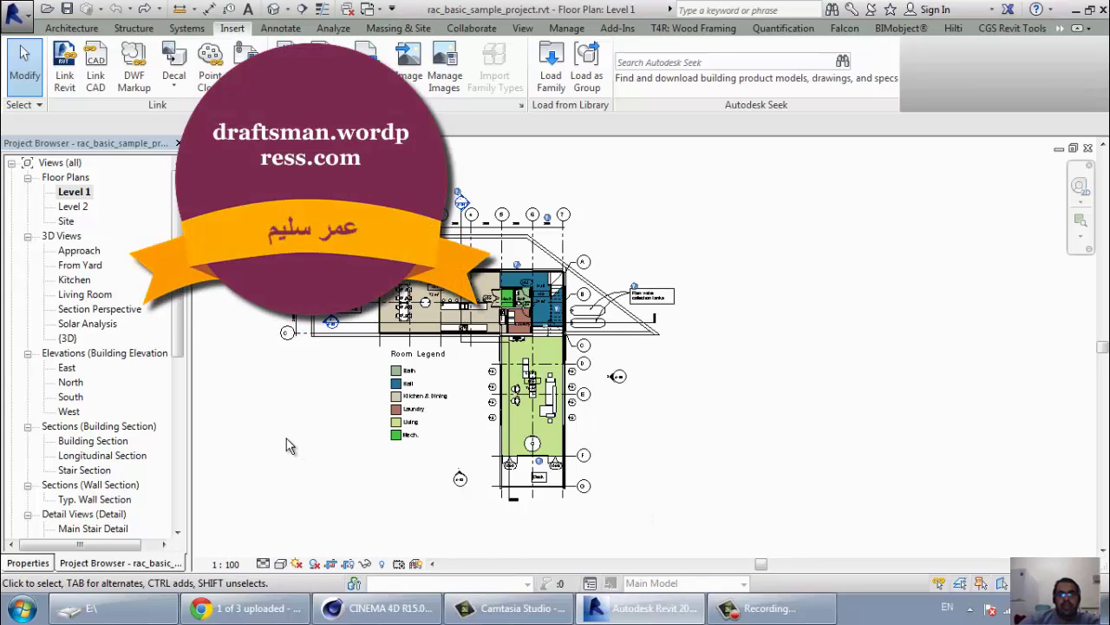
- Start Link CAD, select rac_basic_sample_project-3DView-{3D}.dwg and browse the Look in folder hierarchy
{"action": "middle_click_drag", "start_coordinate": [291, 446], "coordinate": [408, 441]}
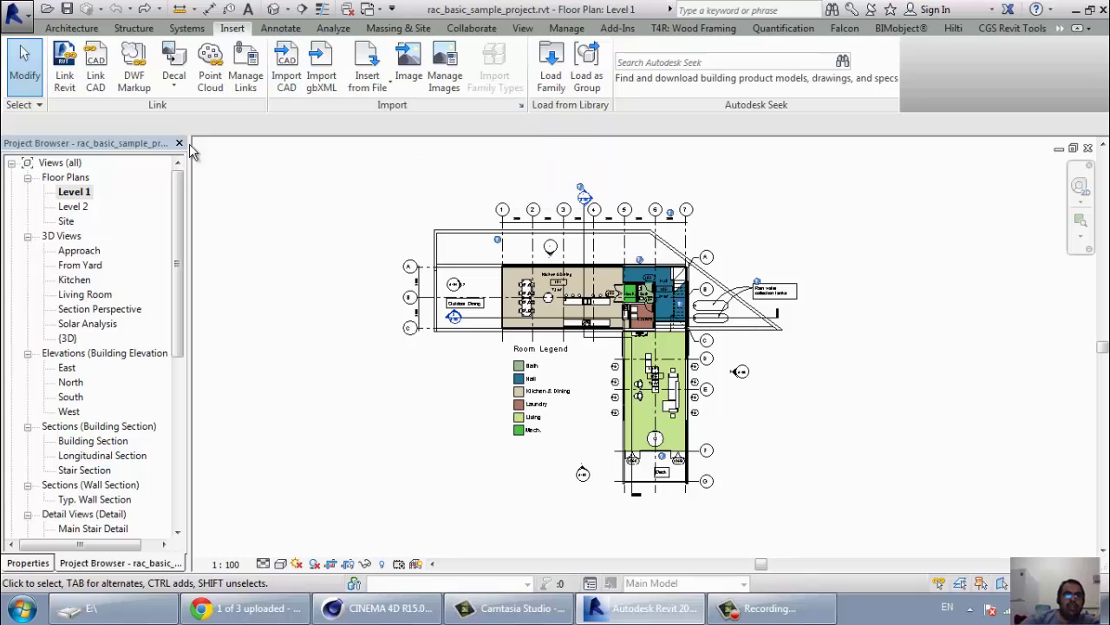
{"action": "left_click", "coordinate": [96, 69]}
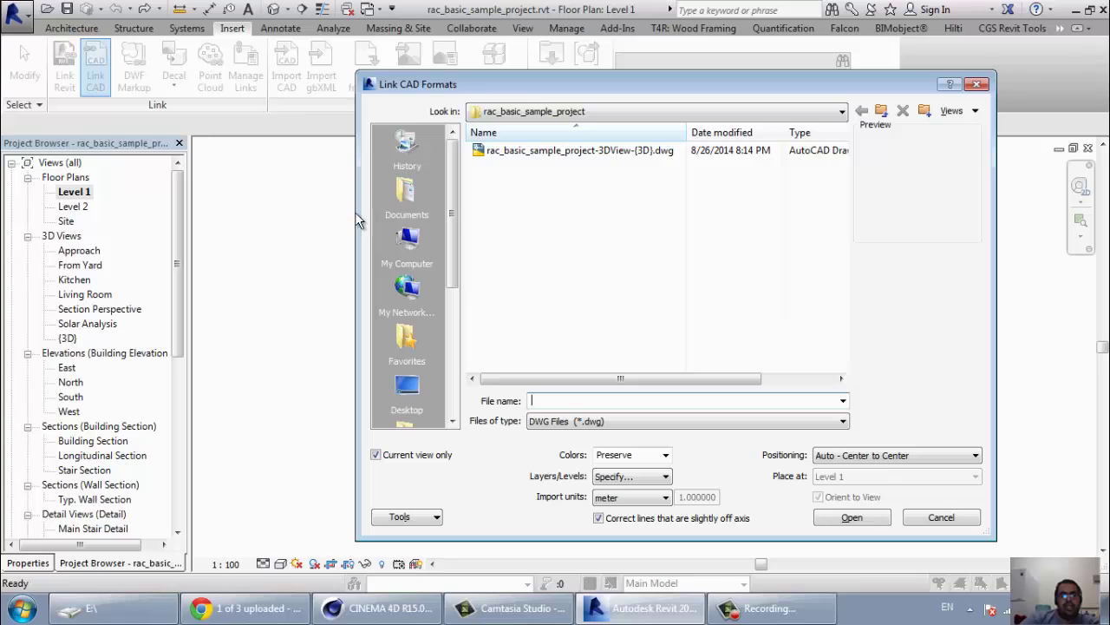
{"action": "left_click", "coordinate": [554, 153]}
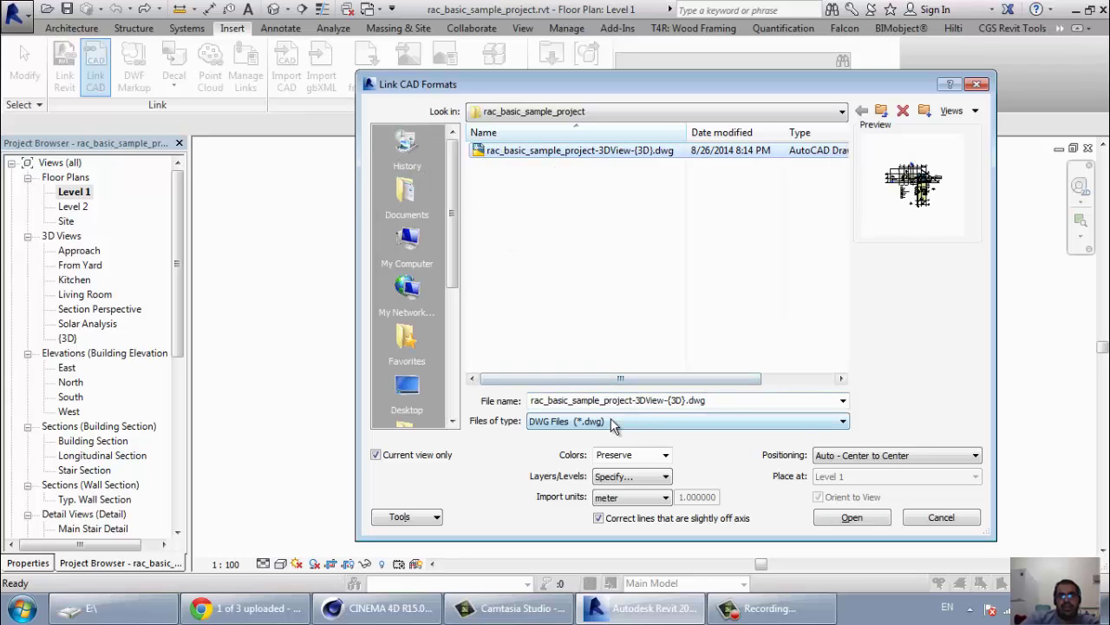
{"action": "left_click", "coordinate": [570, 113]}
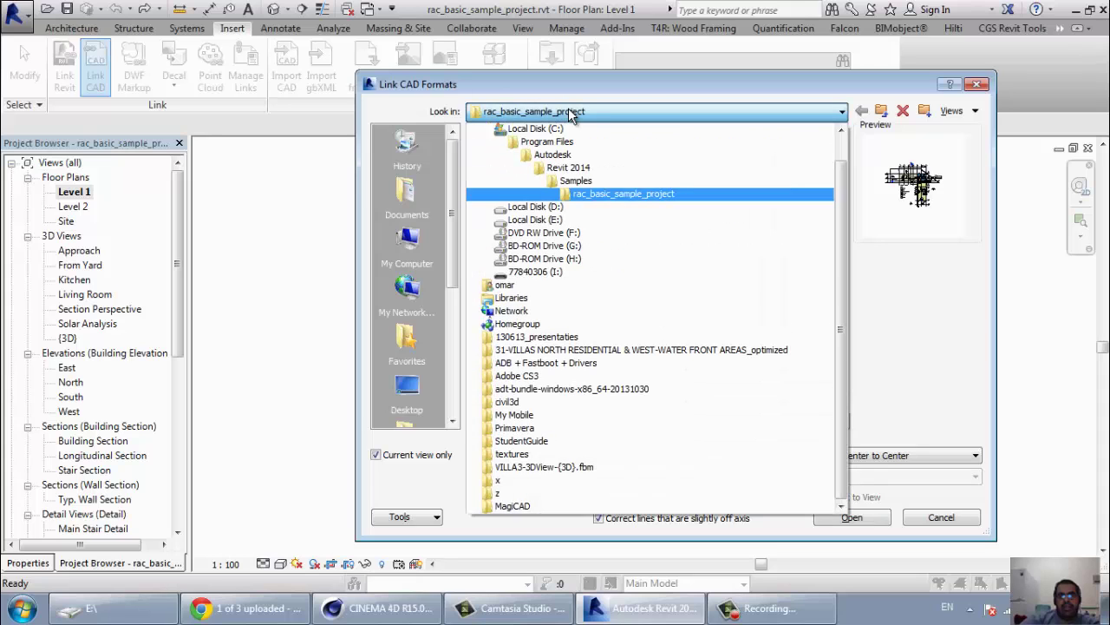
{"action": "left_click", "coordinate": [570, 116]}
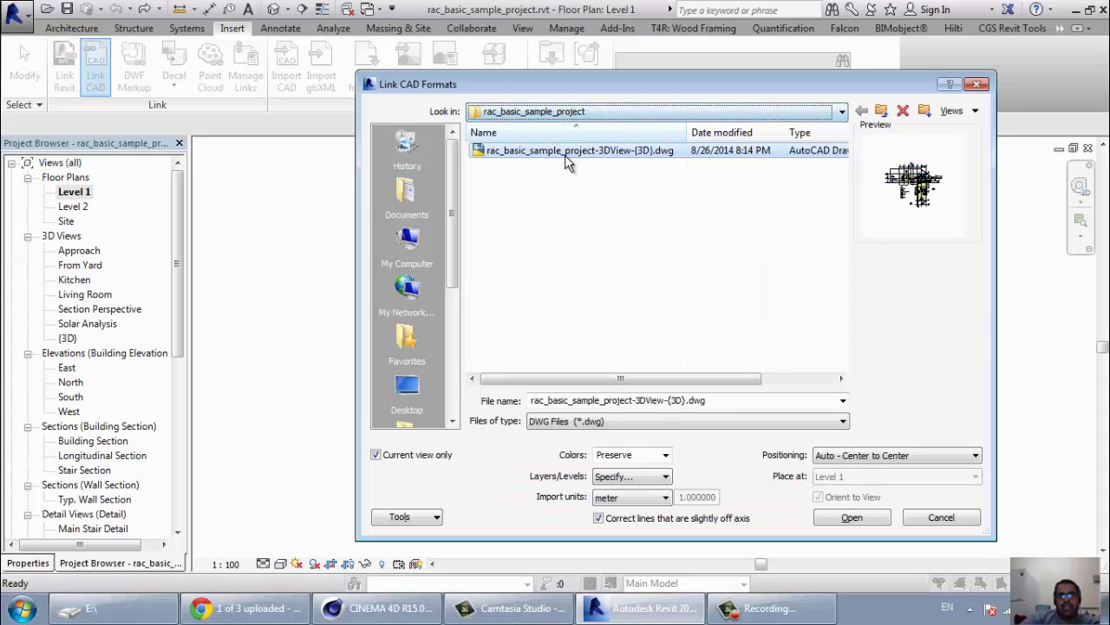
{"action": "left_click", "coordinate": [557, 117]}
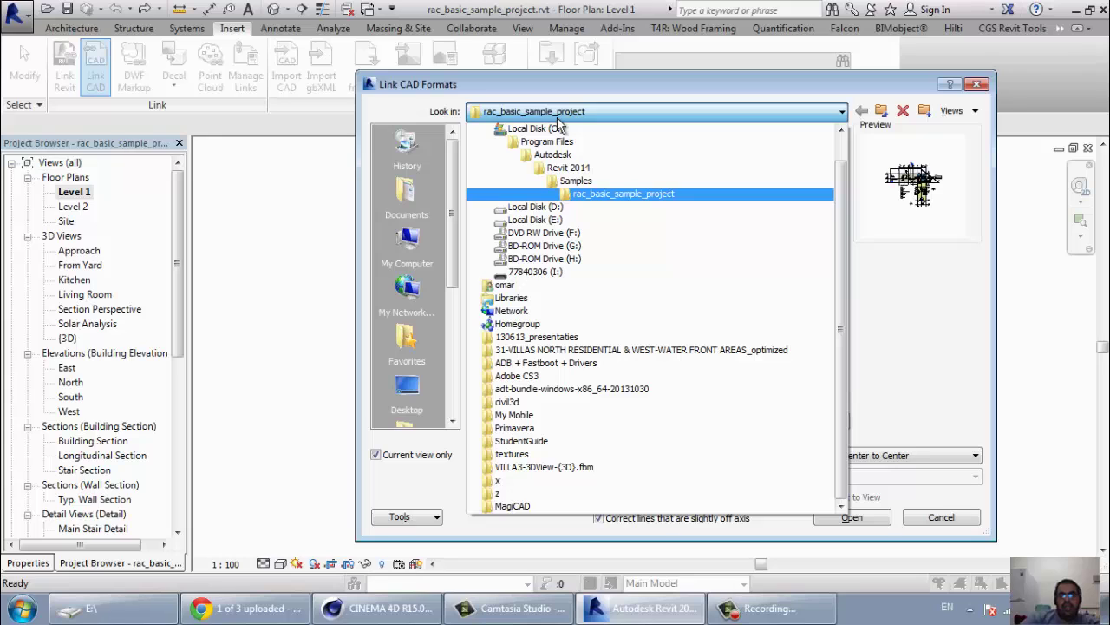
{"action": "scroll", "coordinate": [555, 122], "scroll_direction": "up", "scroll_amount": 1}
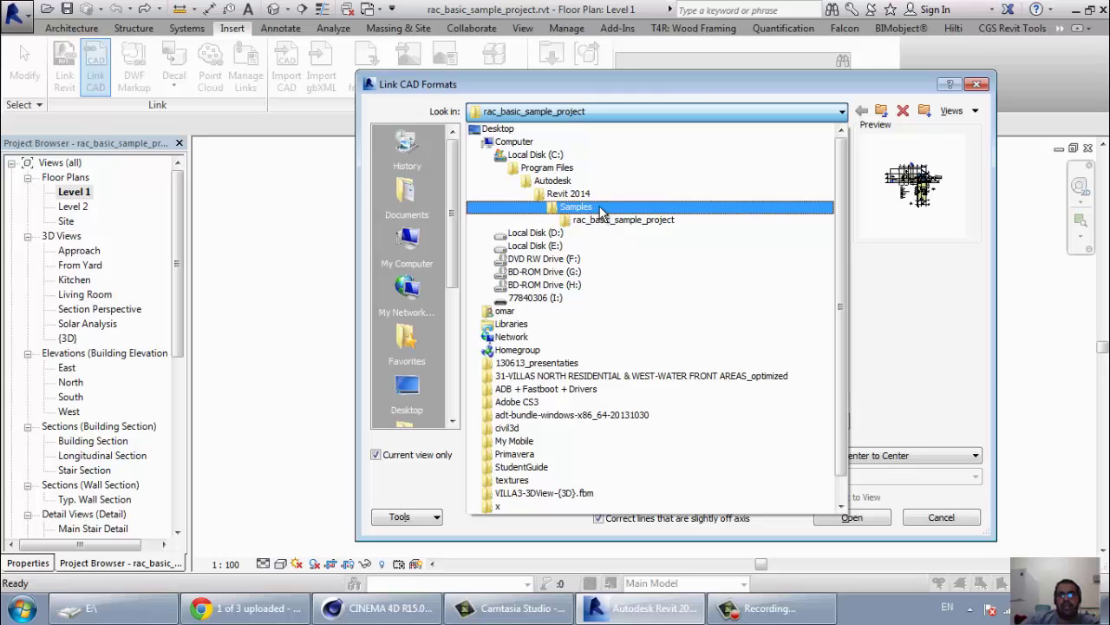
- Go back into the rac_basic_sample_project folder and select the 3D-view DWG
{"action": "left_click", "coordinate": [600, 208]}
{"action": "double_click", "coordinate": [538, 150]}
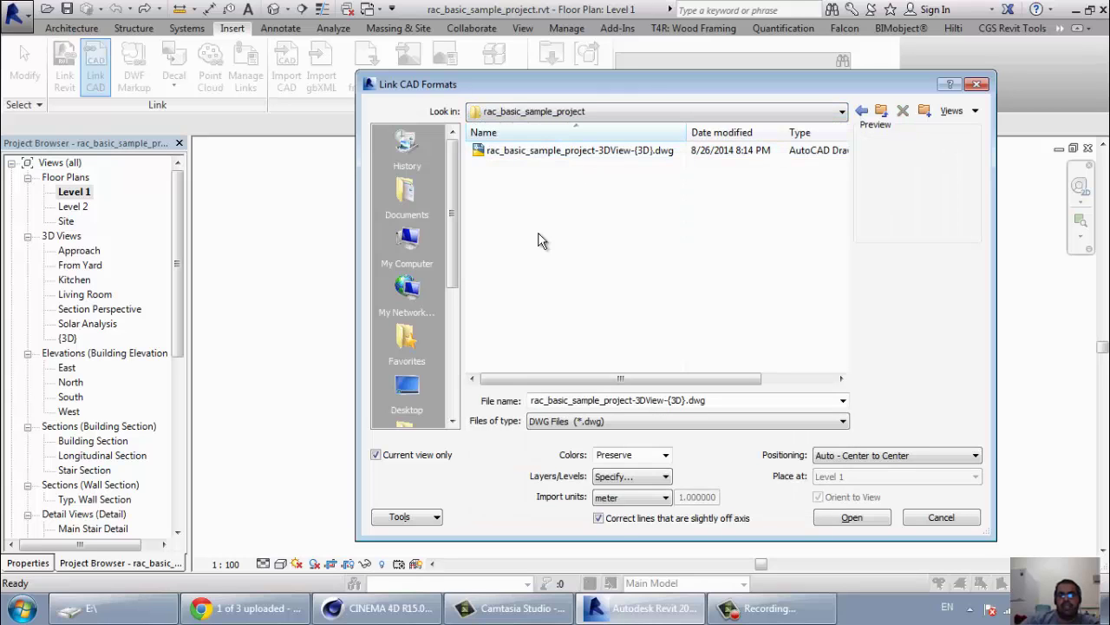
{"action": "left_click", "coordinate": [527, 151]}
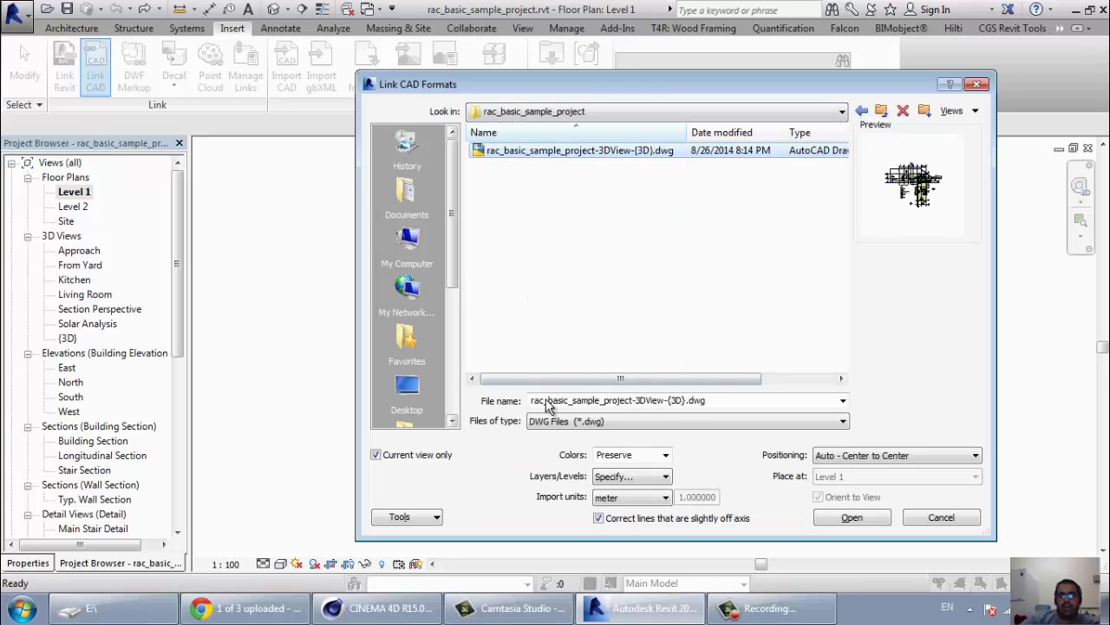
- Keep Colors at Preserve and Layers at Specify, and set Import units to millimeter
{"action": "left_click", "coordinate": [637, 454]}
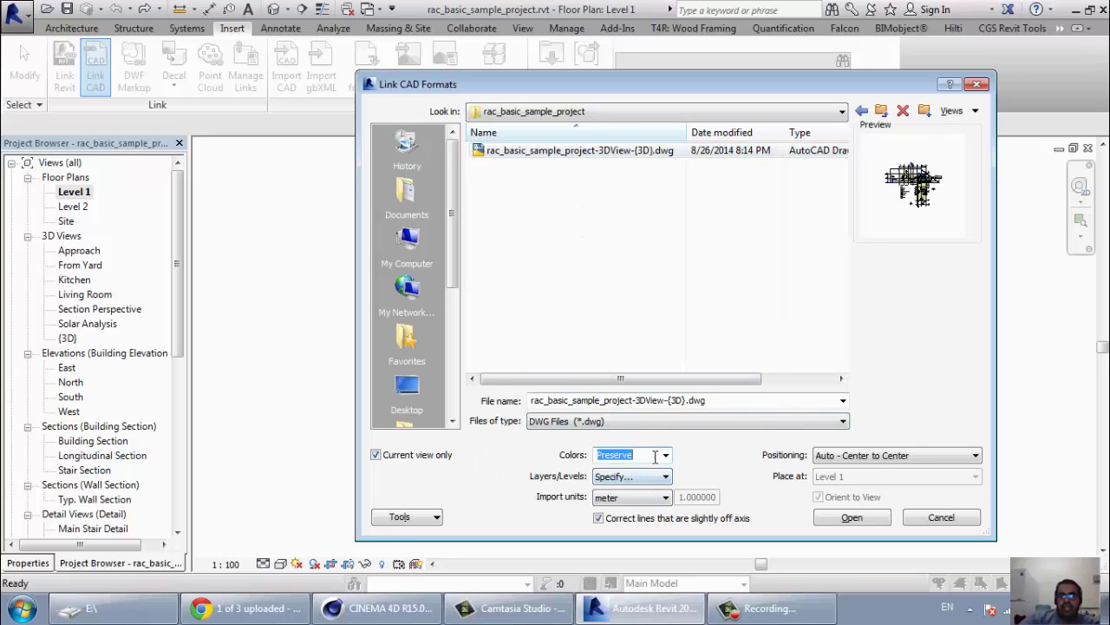
{"action": "left_click", "coordinate": [665, 455]}
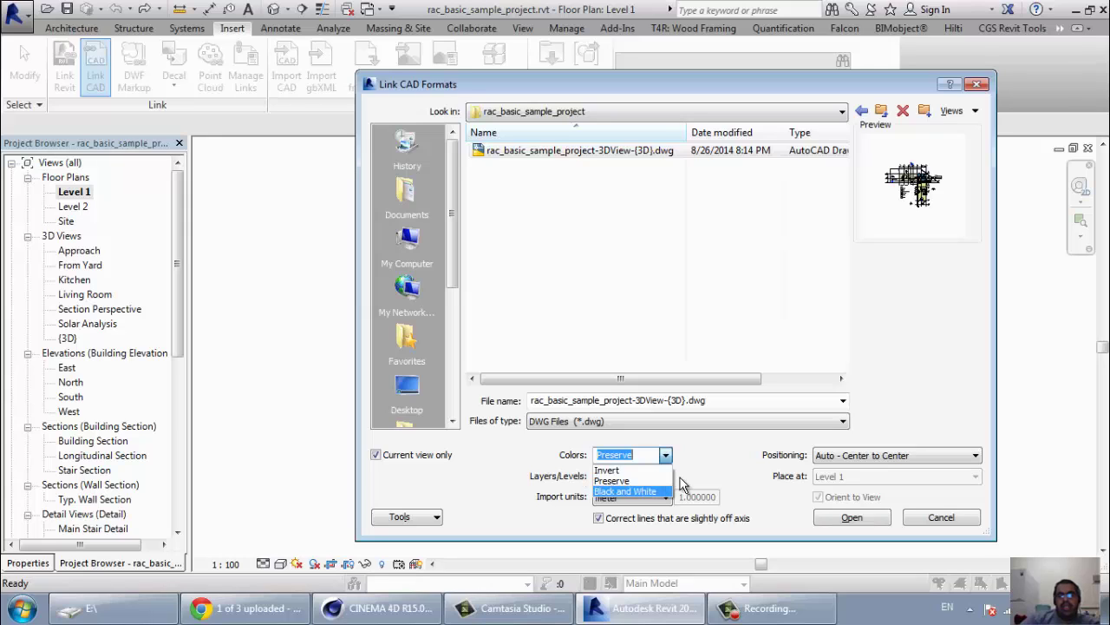
{"action": "left_click", "coordinate": [724, 461]}
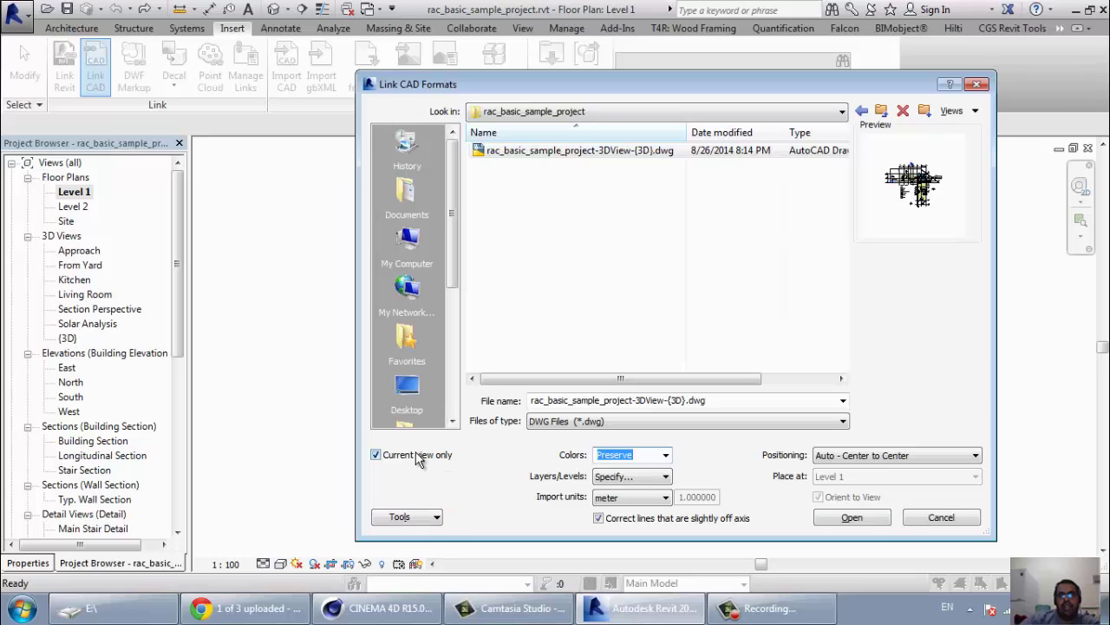
{"action": "left_click", "coordinate": [657, 479]}
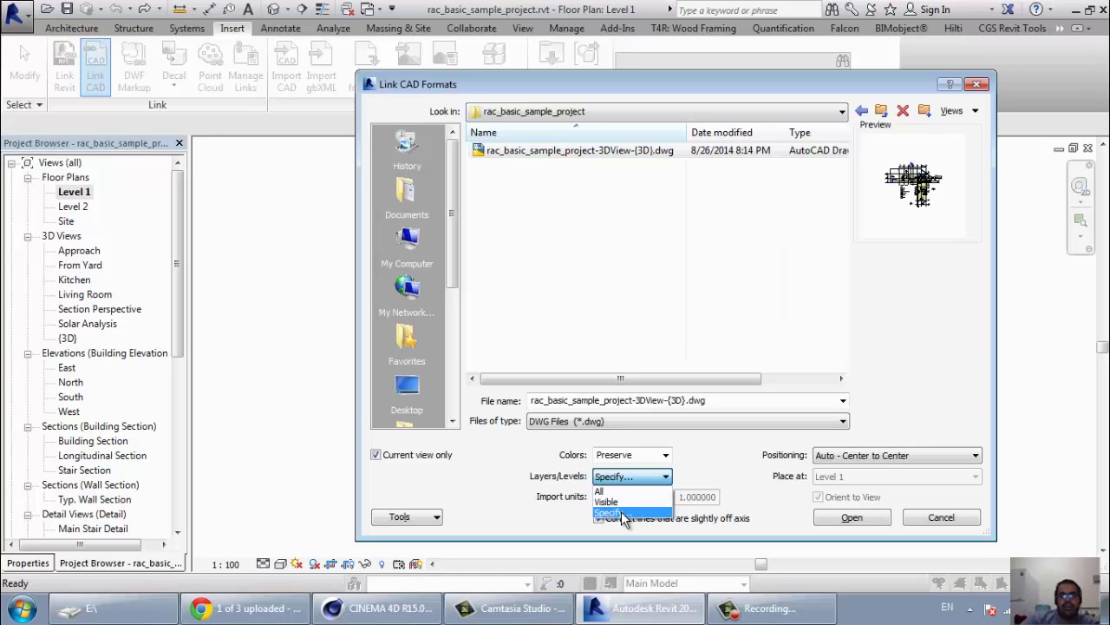
{"action": "left_click", "coordinate": [510, 467]}
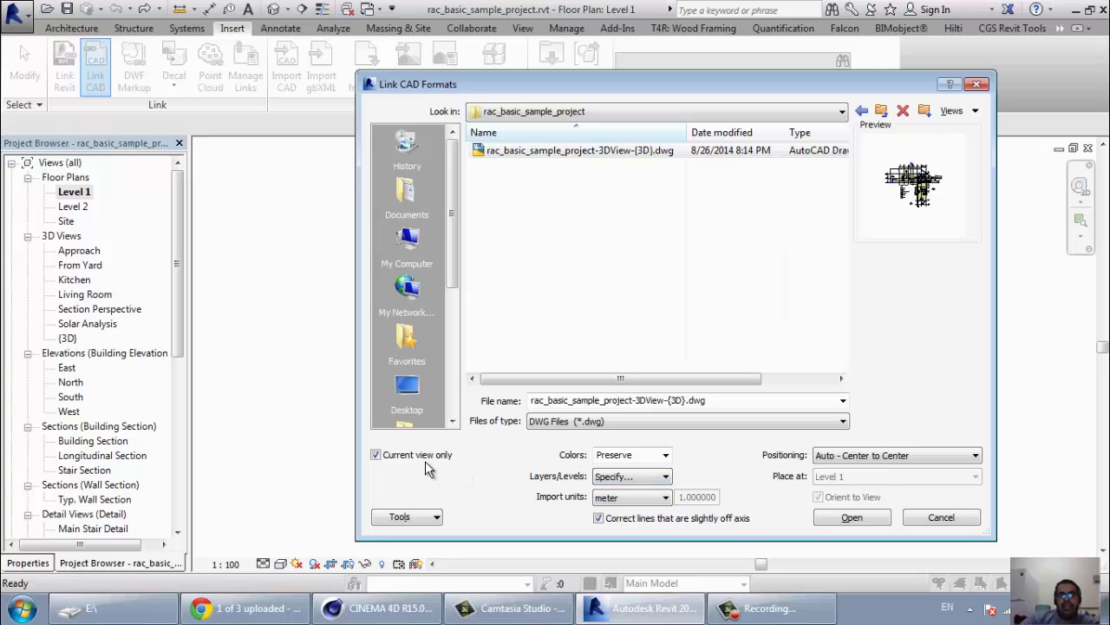
{"action": "left_click", "coordinate": [638, 498]}
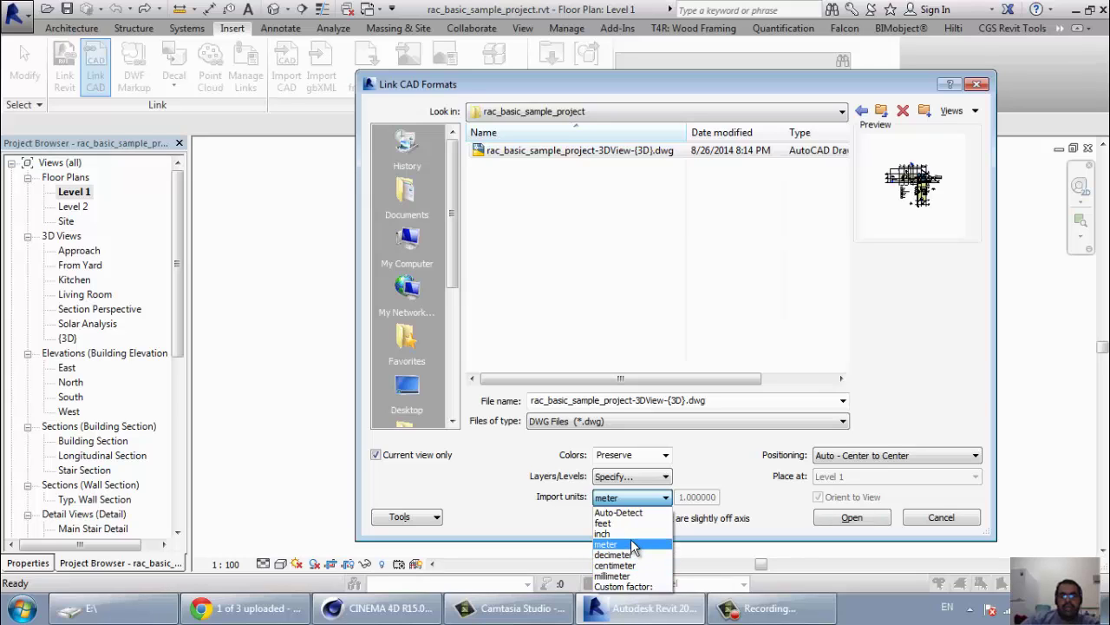
{"action": "left_click", "coordinate": [631, 576]}
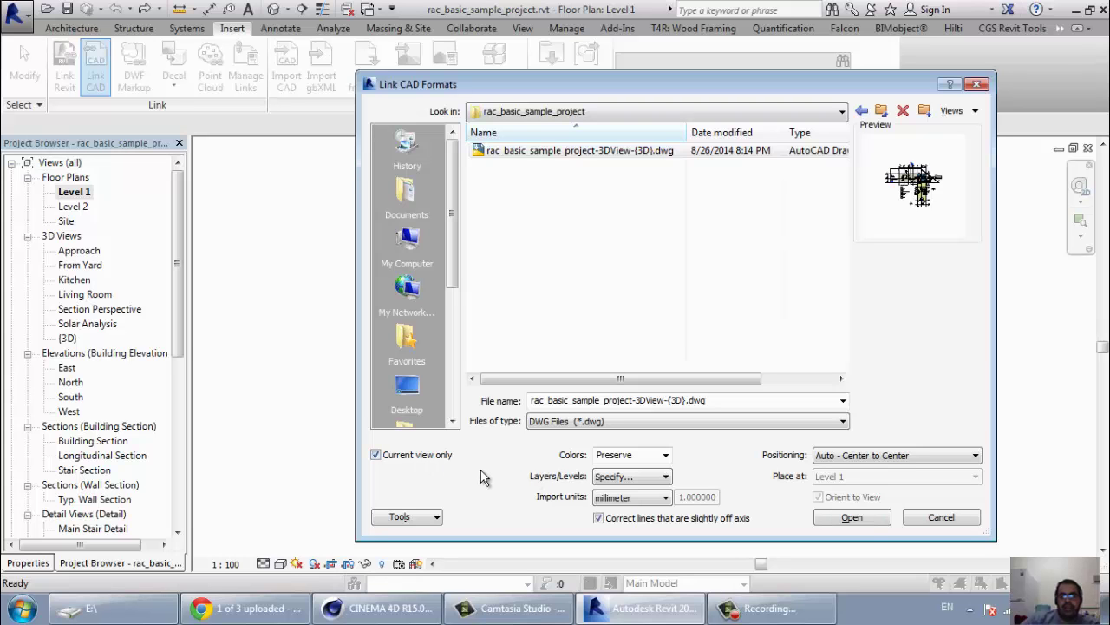
- Move the link dialog aside and set Positioning to Auto - Origin to Origin
{"action": "mouse_move", "coordinate": [514, 91]}
{"action": "left_mouse_down"}
{"action": "mouse_move", "coordinate": [126, 92]}
{"action": "mouse_move", "coordinate": [468, 91]}
{"action": "left_mouse_up"}
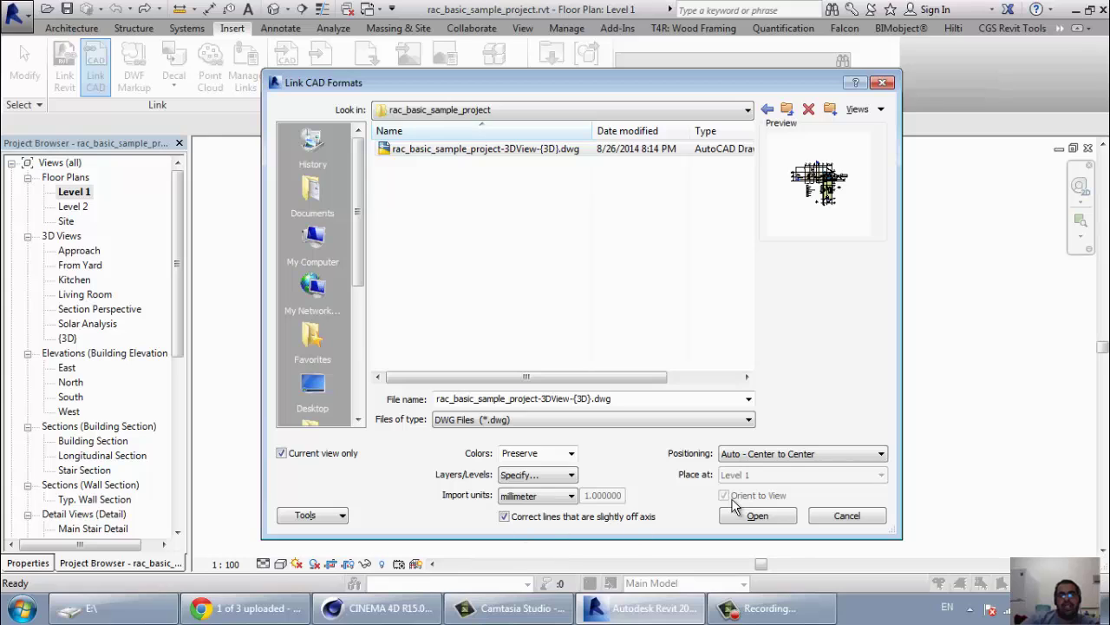
{"action": "left_click", "coordinate": [777, 459]}
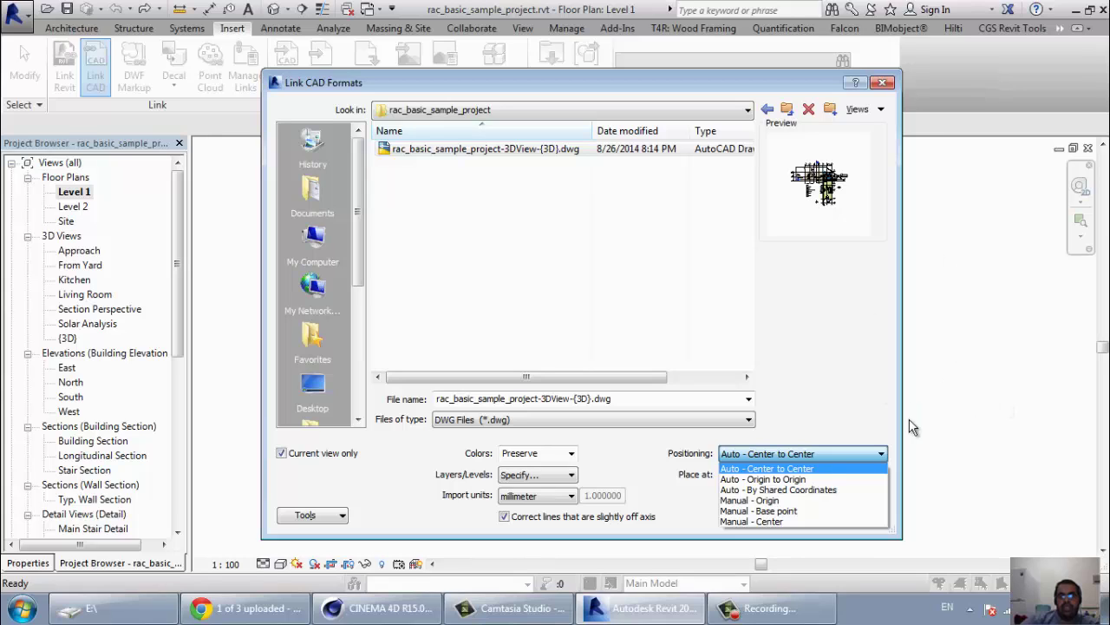
{"action": "left_click", "coordinate": [778, 481]}
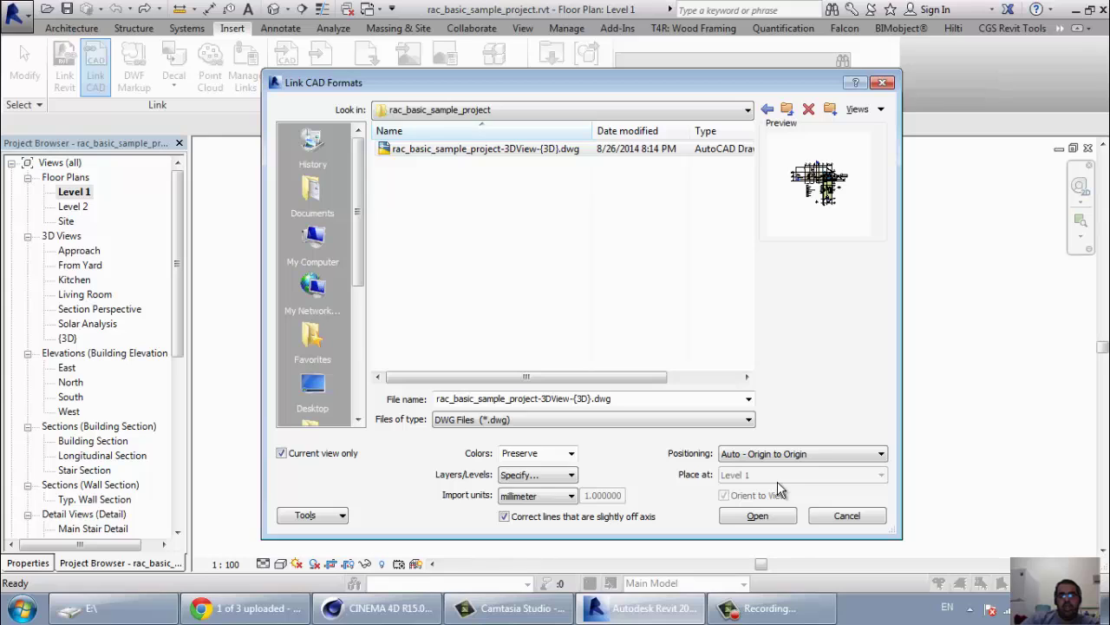
{"action": "left_click", "coordinate": [790, 452]}
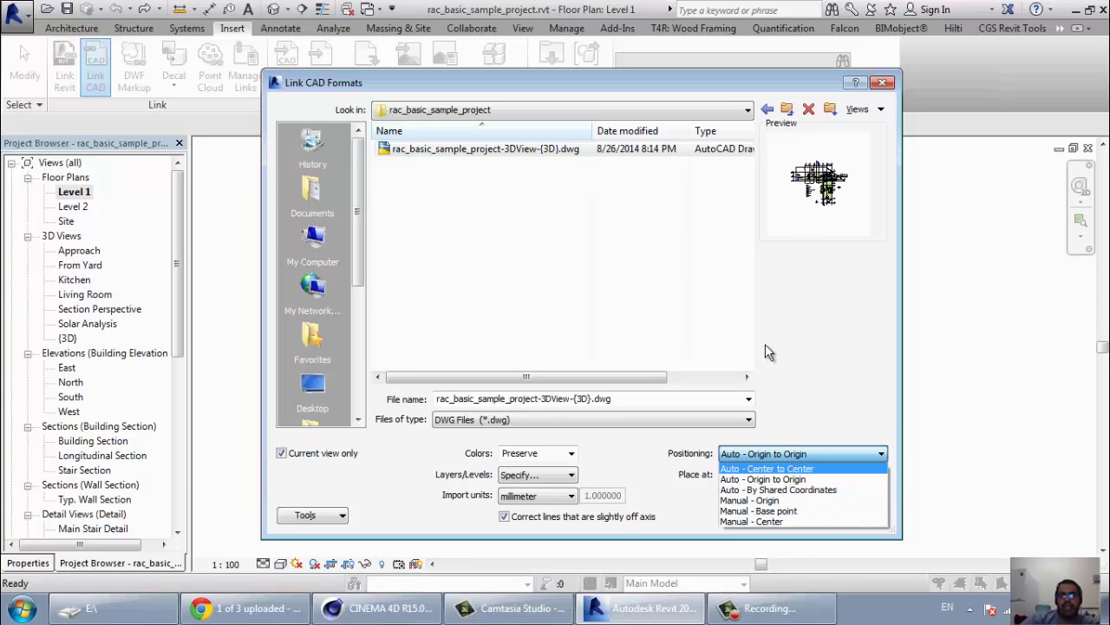
{"action": "left_click", "coordinate": [812, 394]}
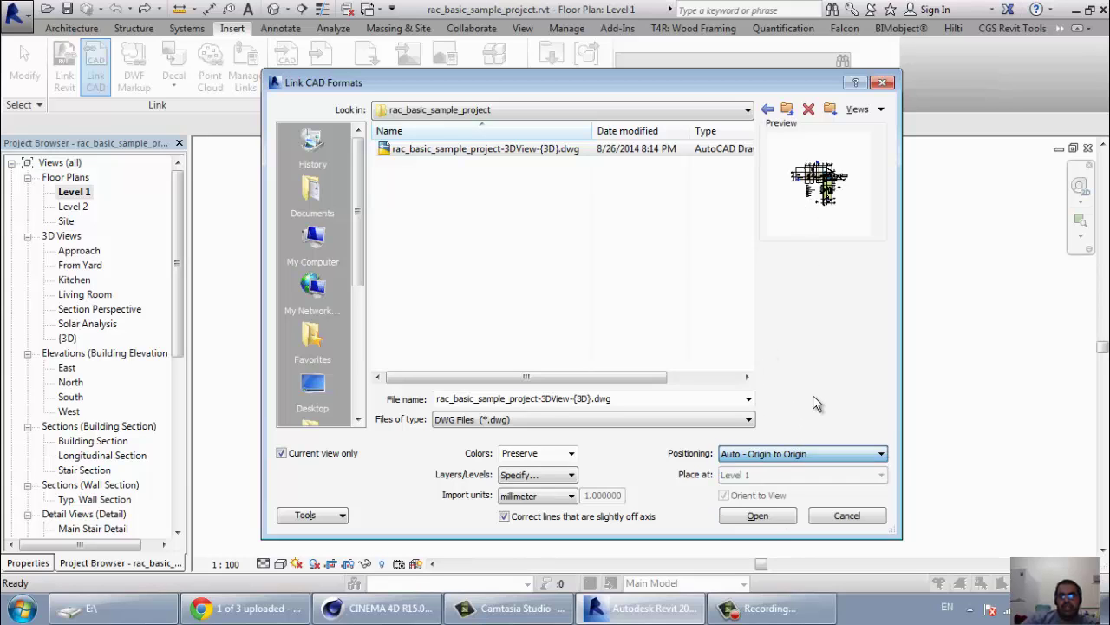
- Open the DWG and accept the checked layers to link it into the Level 1 plan
{"action": "left_click", "coordinate": [769, 518]}
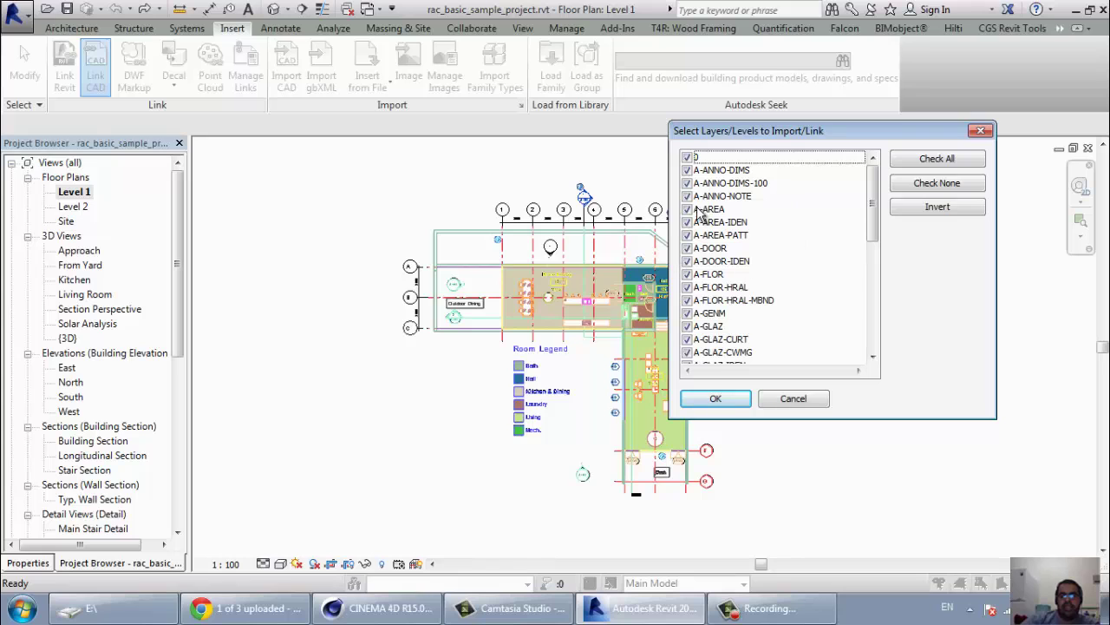
{"action": "left_click", "coordinate": [725, 405]}
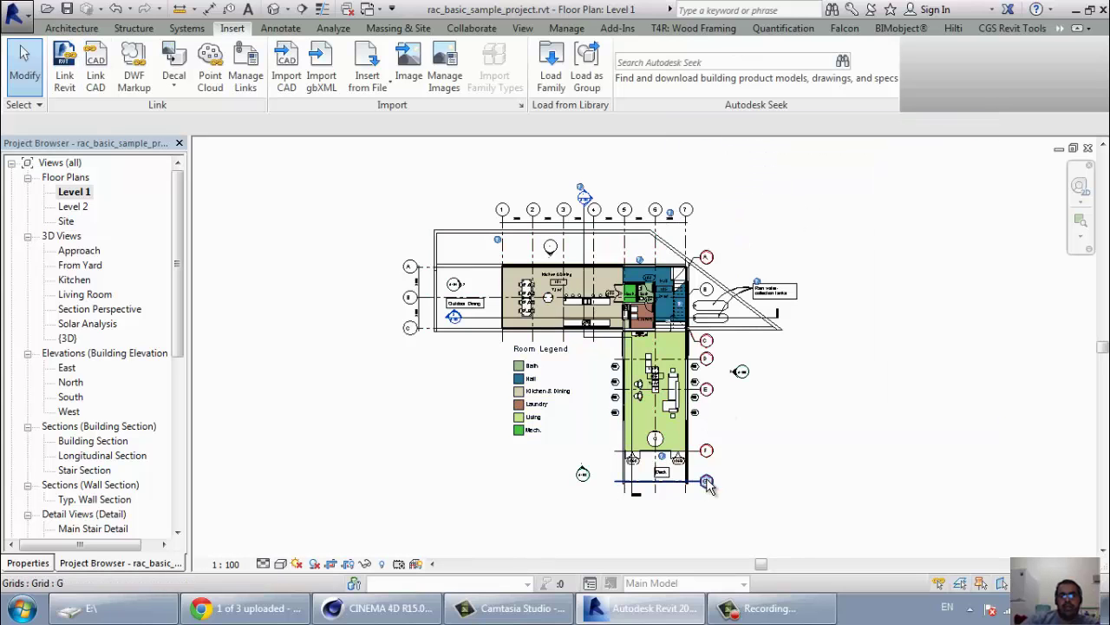
{"action": "scroll", "coordinate": [450, 330], "scroll_direction": "up", "scroll_amount": 2}
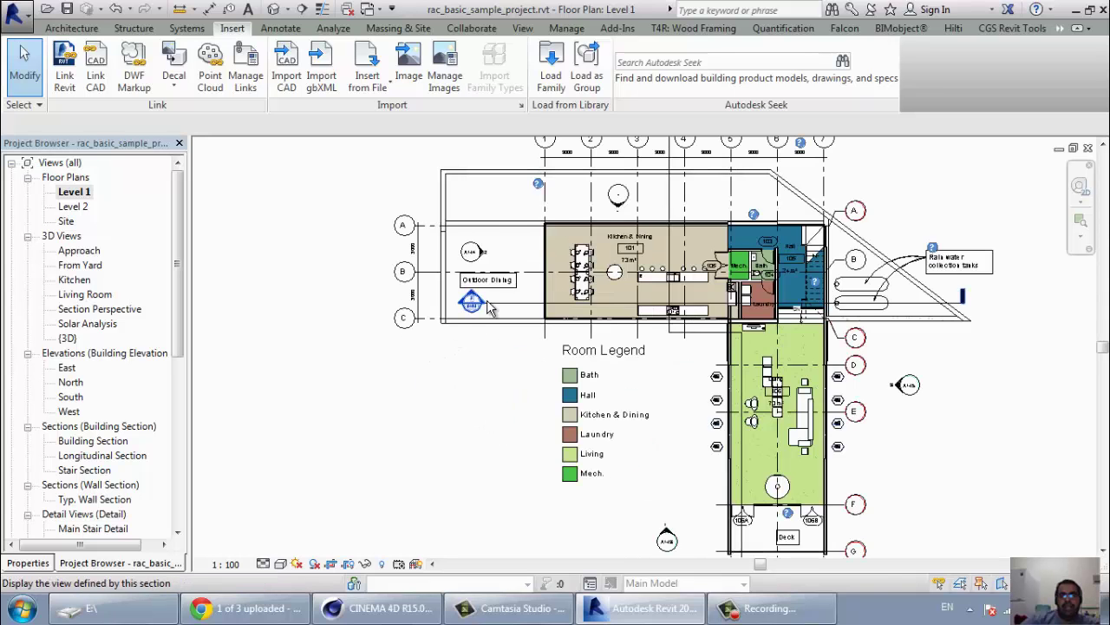
{"action": "scroll", "coordinate": [450, 329], "scroll_direction": "up", "scroll_amount": 2}
{"action": "scroll", "coordinate": [490, 408], "scroll_direction": "down", "scroll_amount": 3}
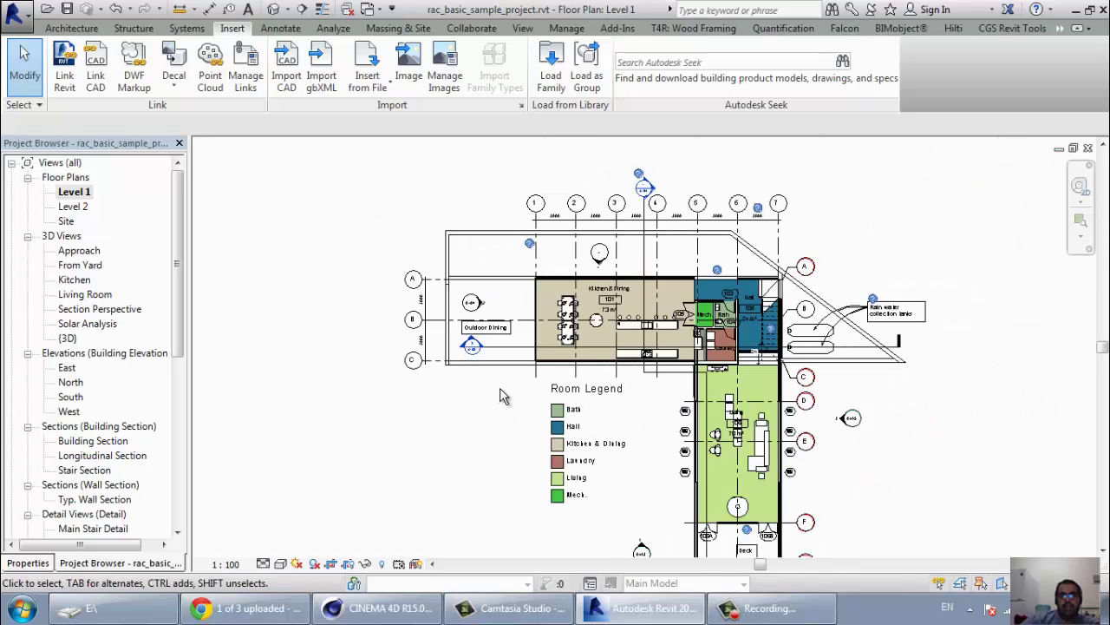
{"action": "scroll", "coordinate": [512, 390], "scroll_direction": "down", "scroll_amount": 1}
{"action": "scroll", "coordinate": [562, 365], "scroll_direction": "down", "scroll_amount": 1}
- Crossing-select elements across the lower plan, then clear the selection
{"action": "left_click_drag", "start_coordinate": [813, 538], "coordinate": [504, 484]}
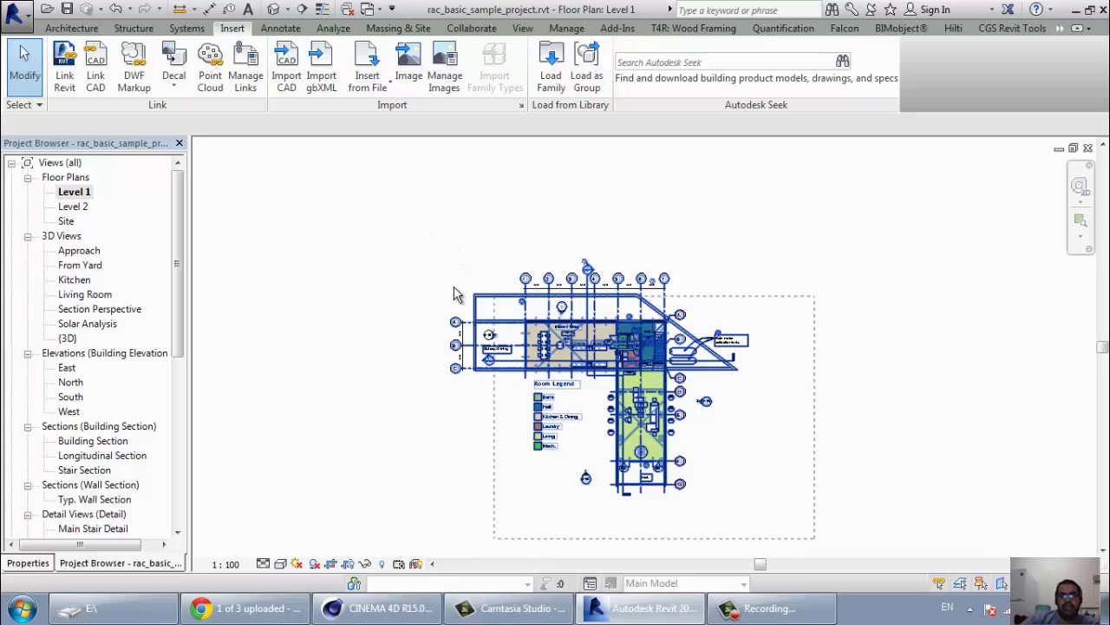
{"action": "left_click", "coordinate": [449, 461]}
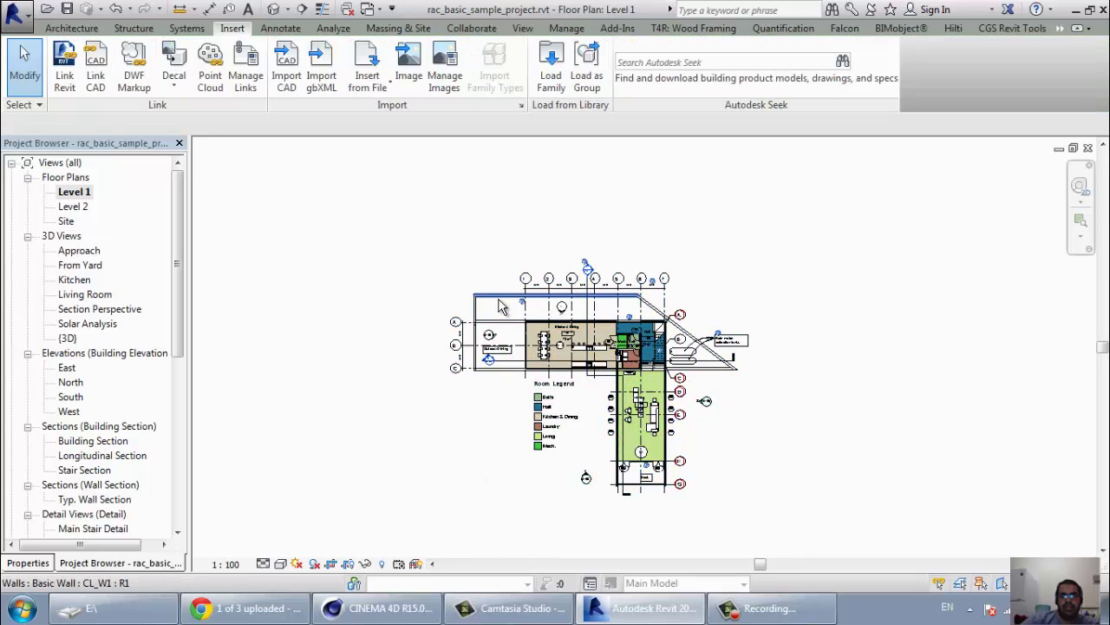
{"action": "scroll", "coordinate": [463, 273], "scroll_direction": "up", "scroll_amount": 3}
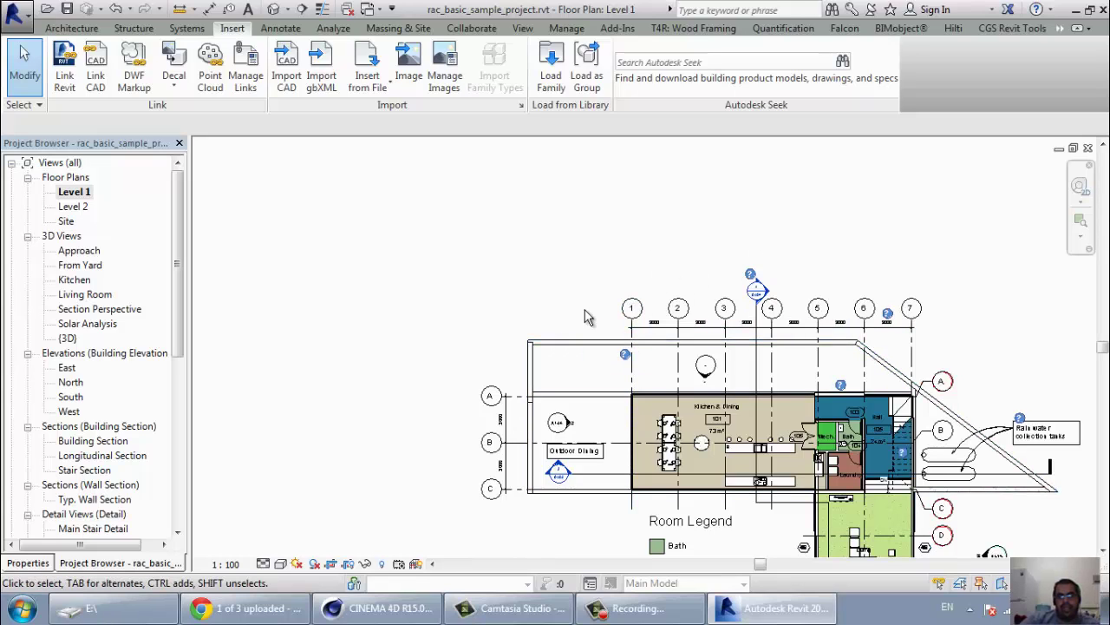
- Window-select the plan and filter the selection down to only the imported 3D-view DWG
{"action": "left_click_drag", "start_coordinate": [598, 323], "coordinate": [408, 454]}
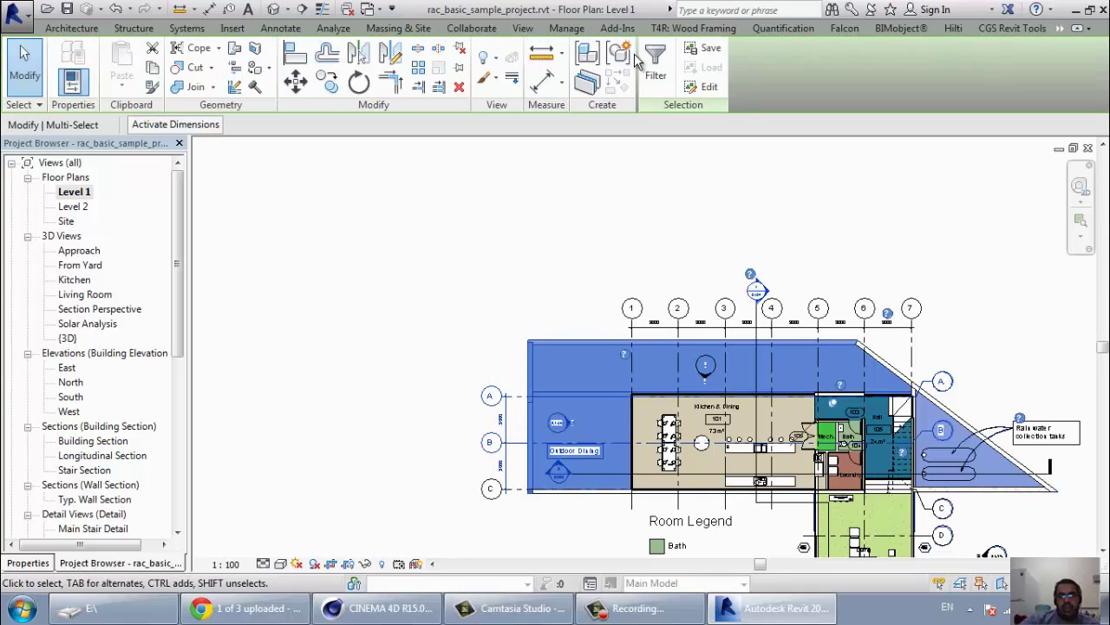
{"action": "left_click", "coordinate": [660, 87]}
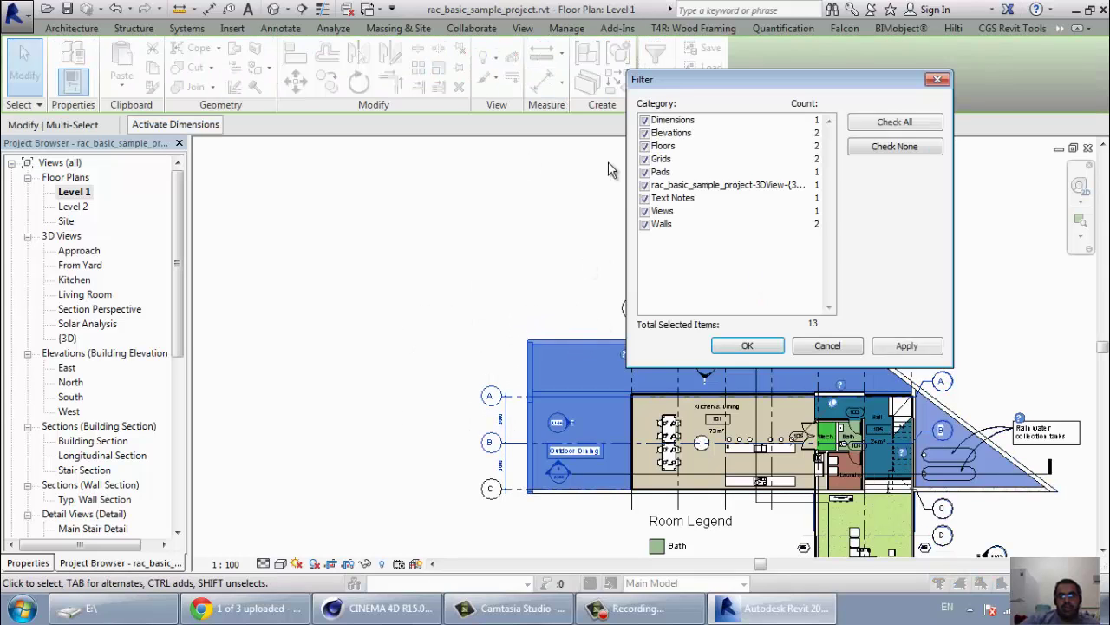
{"action": "left_click", "coordinate": [872, 147]}
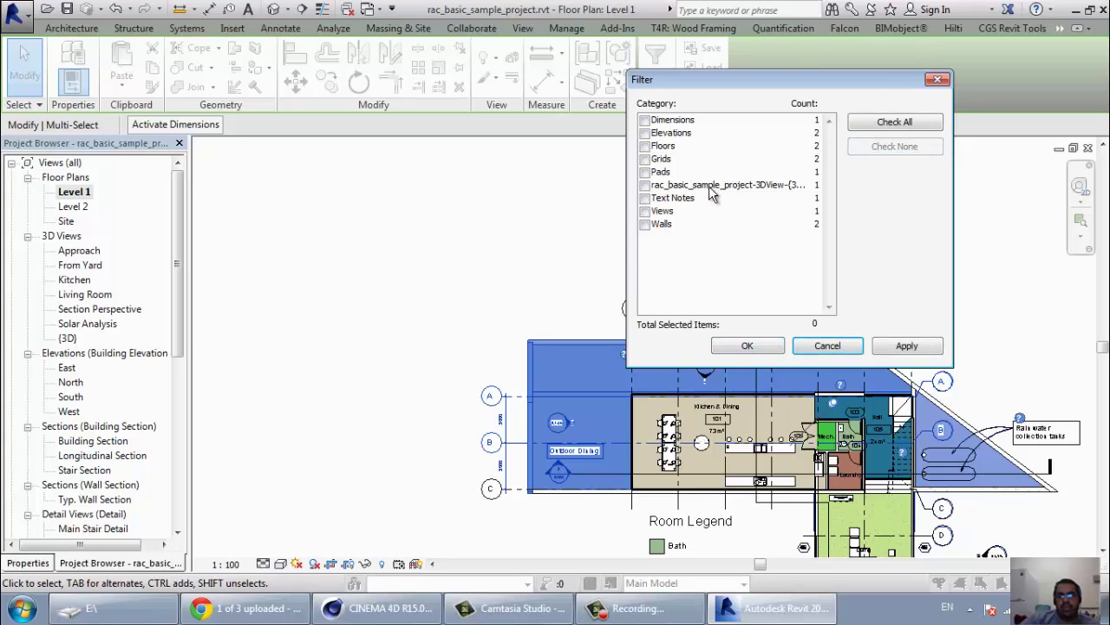
{"action": "left_click", "coordinate": [645, 185]}
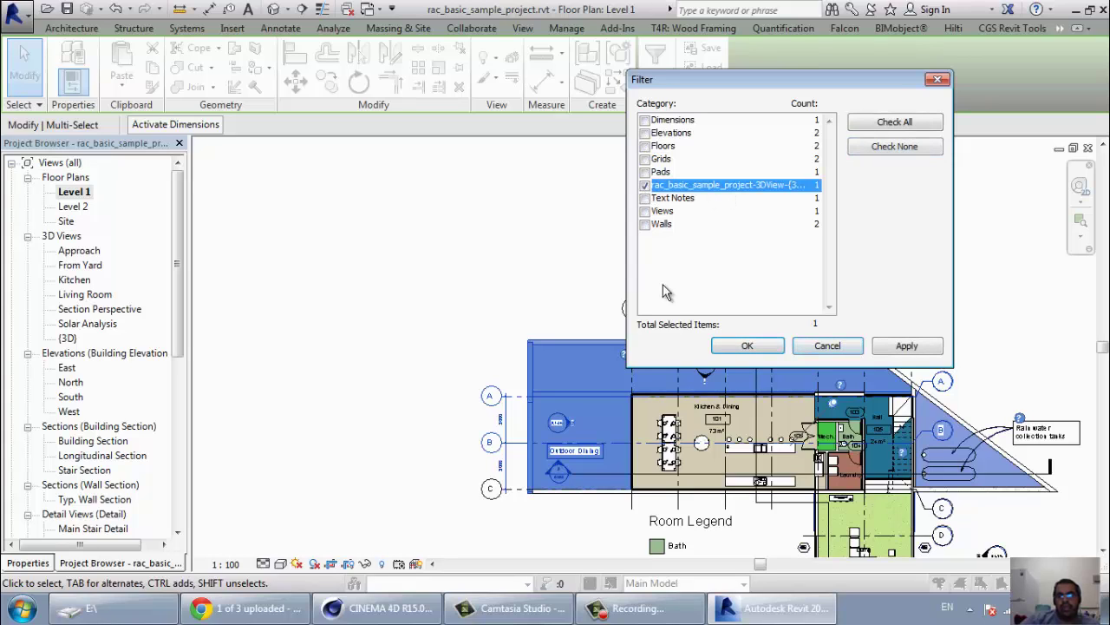
{"action": "left_click", "coordinate": [746, 347]}
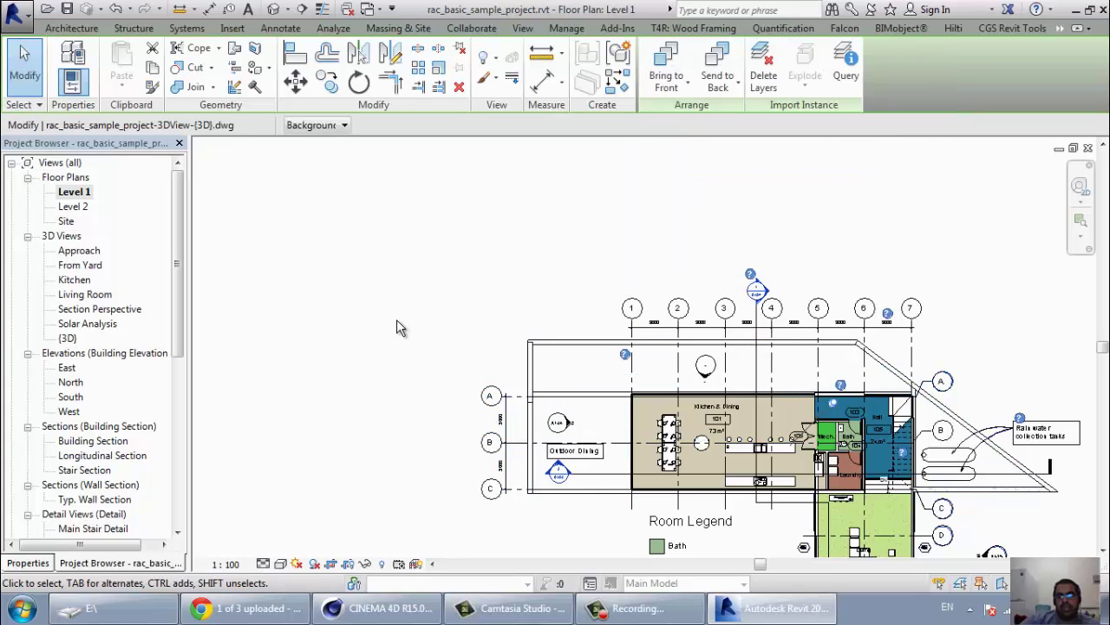
- Try moving the imported DWG, which is refused because it is pinned
{"action": "scroll", "coordinate": [397, 326], "scroll_direction": "down", "scroll_amount": 2}
{"action": "scroll", "coordinate": [396, 321], "scroll_direction": "down", "scroll_amount": 1}
{"action": "left_click", "coordinate": [294, 81]}
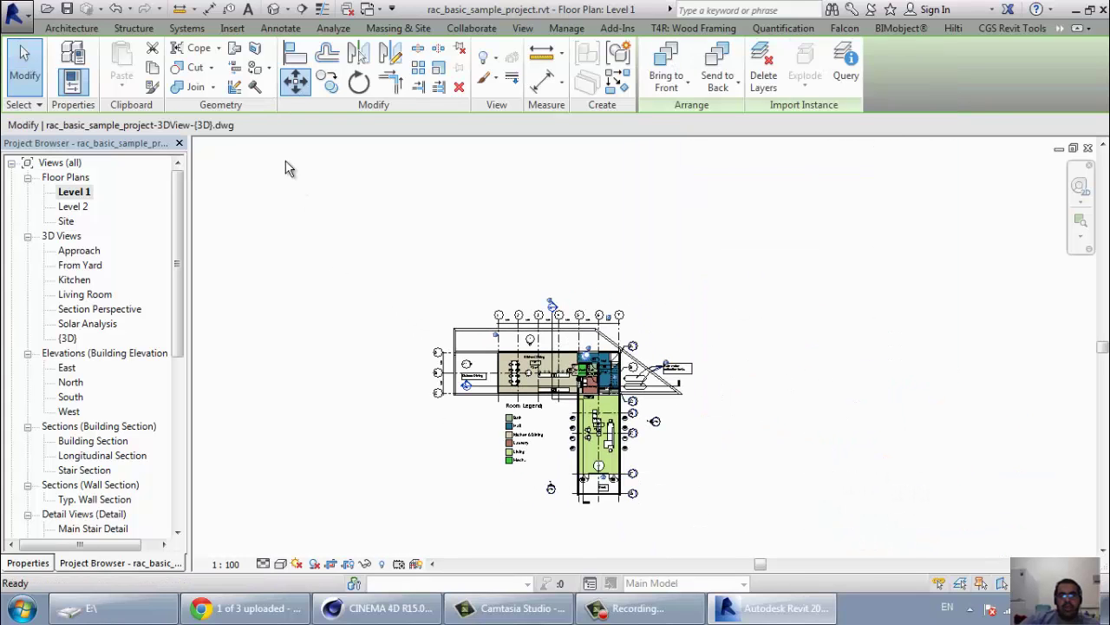
{"action": "left_click", "coordinate": [346, 465]}
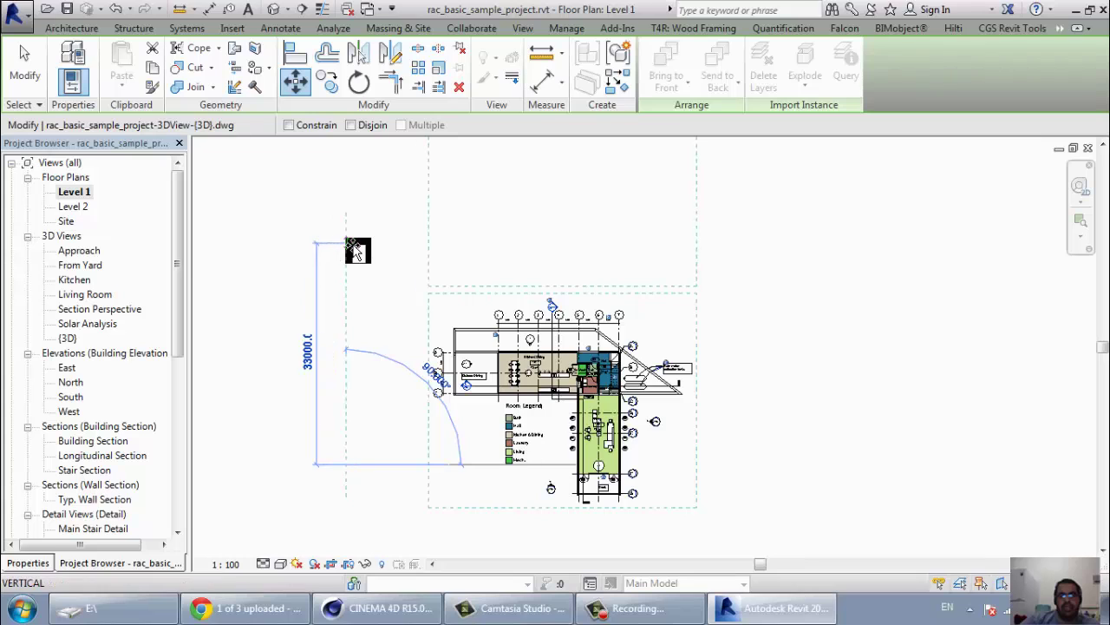
{"action": "left_click", "coordinate": [359, 250]}
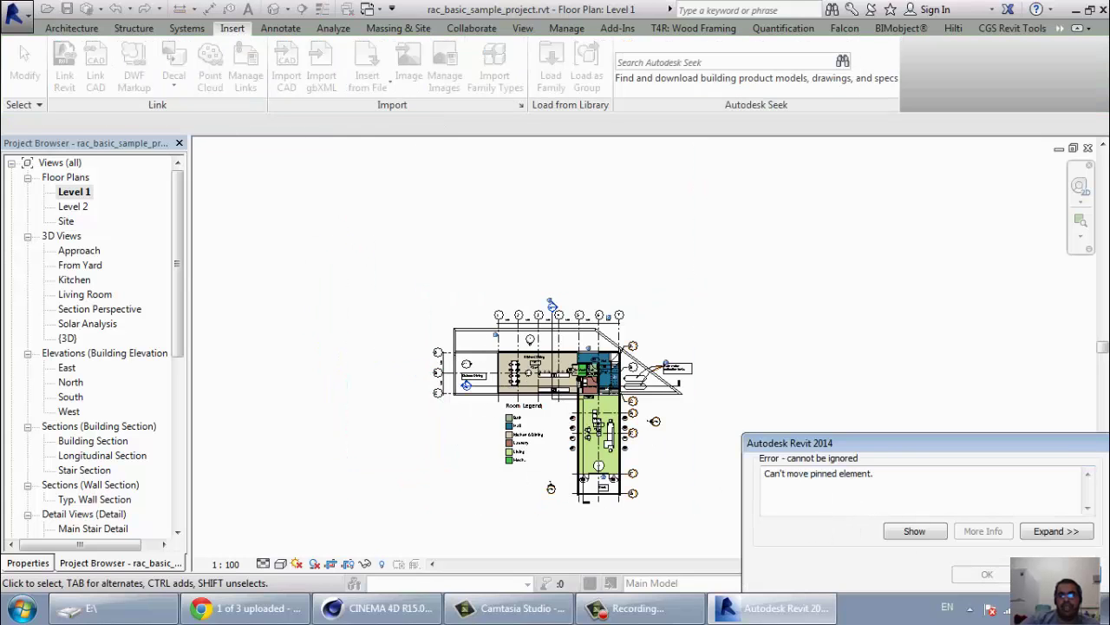
- Dismiss the error, reselect the plan and filter the selection to only the imported DWG
{"action": "left_click", "coordinate": [987, 575]}
{"action": "left_click_drag", "start_coordinate": [495, 458], "coordinate": [409, 268]}
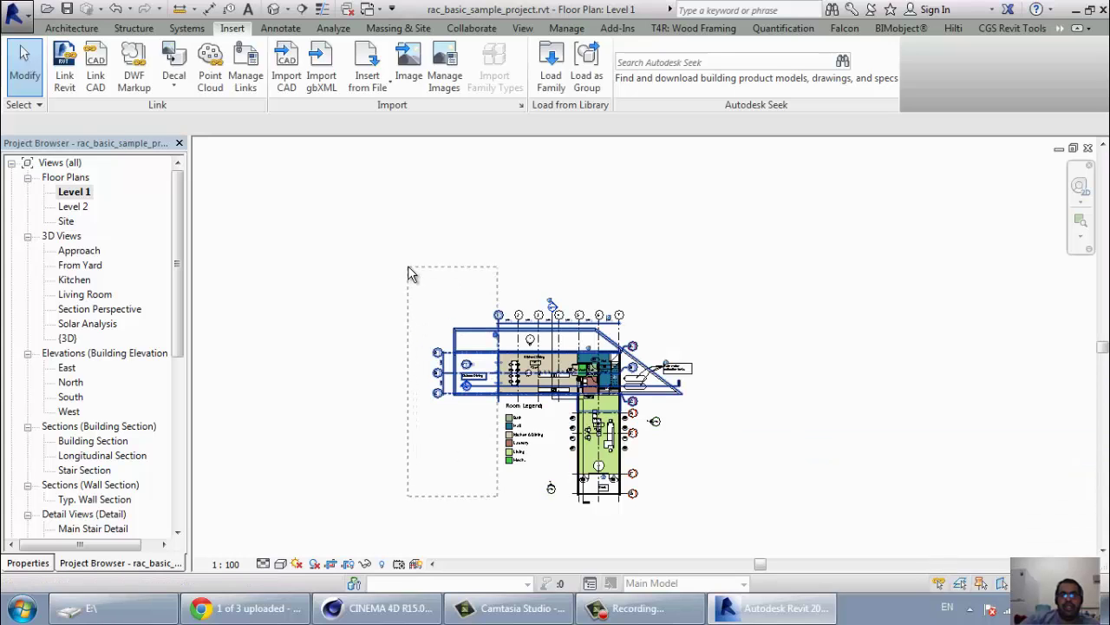
{"action": "left_click", "coordinate": [656, 65]}
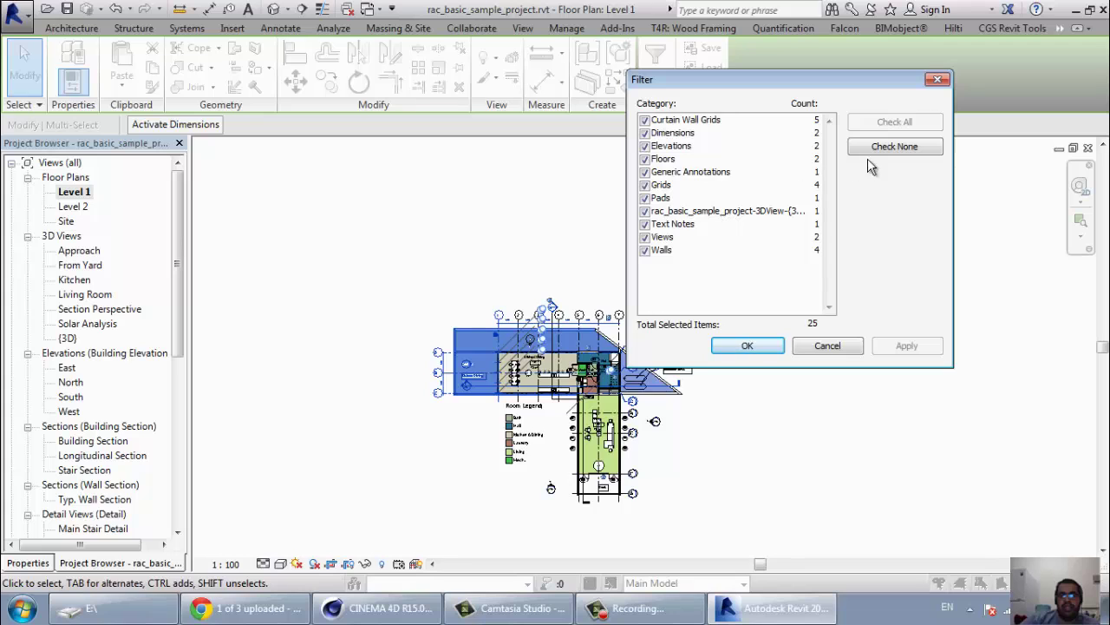
{"action": "left_click", "coordinate": [868, 148]}
{"action": "left_click", "coordinate": [645, 212]}
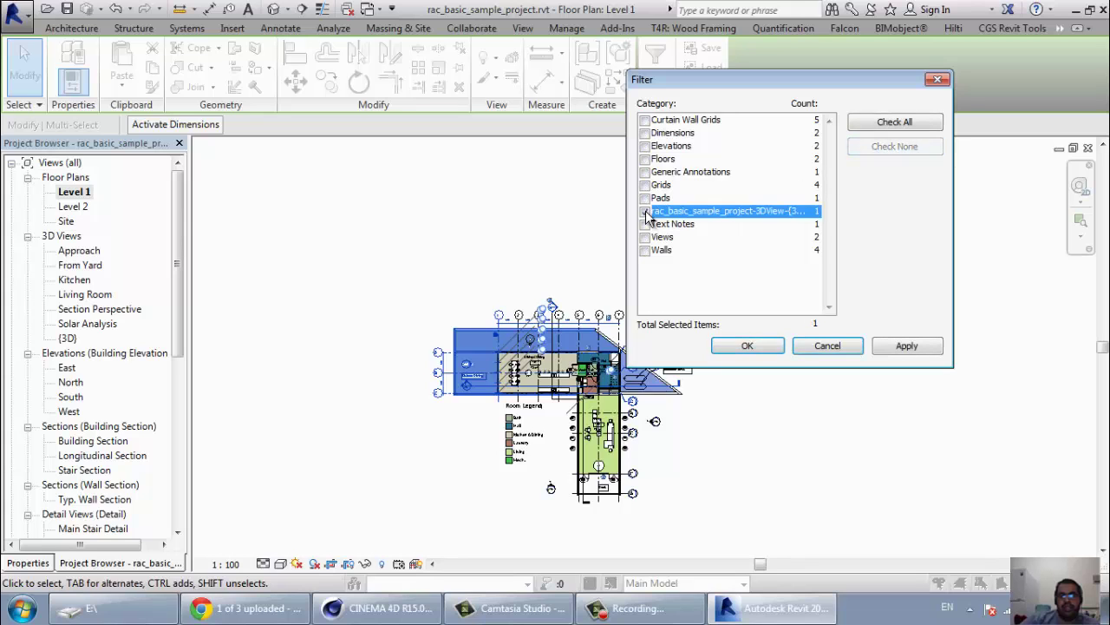
{"action": "left_click", "coordinate": [744, 346]}
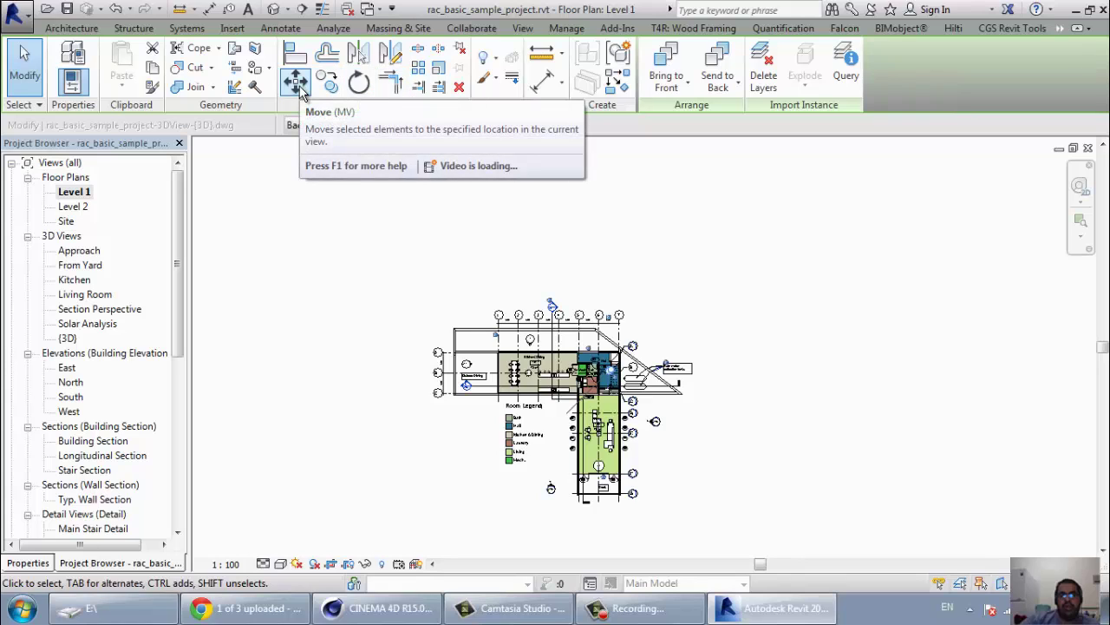
- Unpin the imported DWG and move it 30000 above its original spot
{"action": "left_click", "coordinate": [460, 55]}
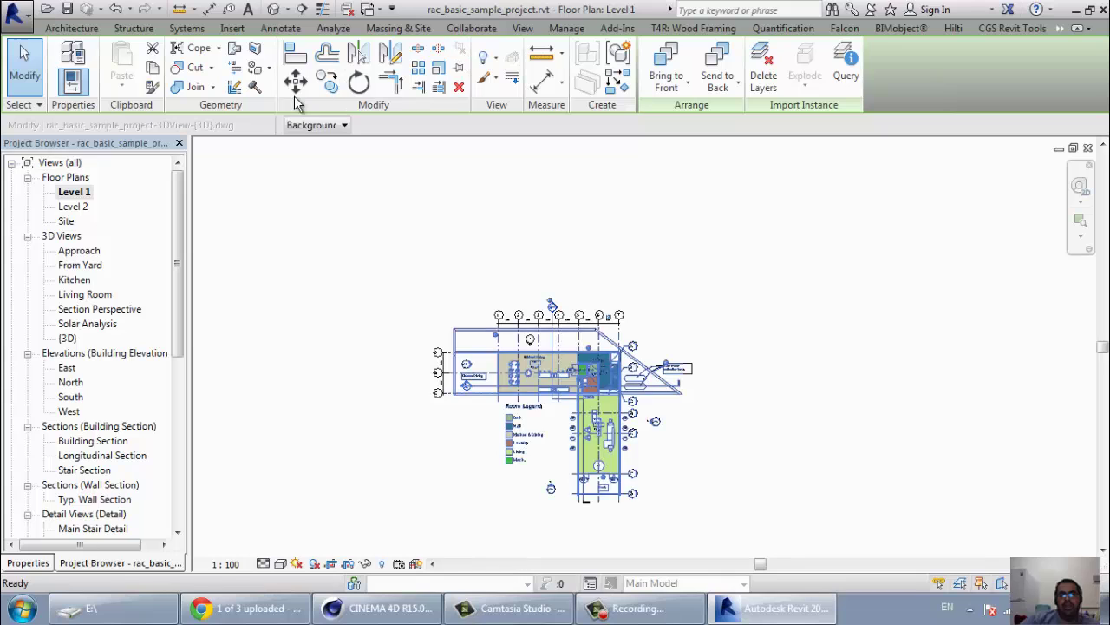
{"action": "left_click", "coordinate": [296, 82]}
{"action": "left_click", "coordinate": [299, 432]}
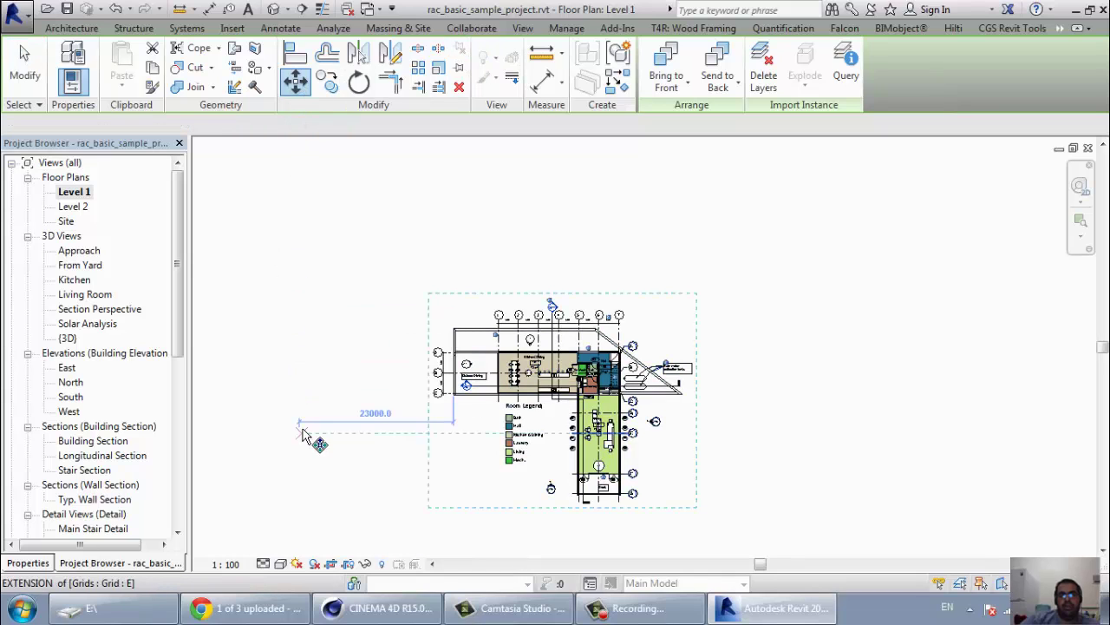
{"action": "left_click", "coordinate": [303, 234]}
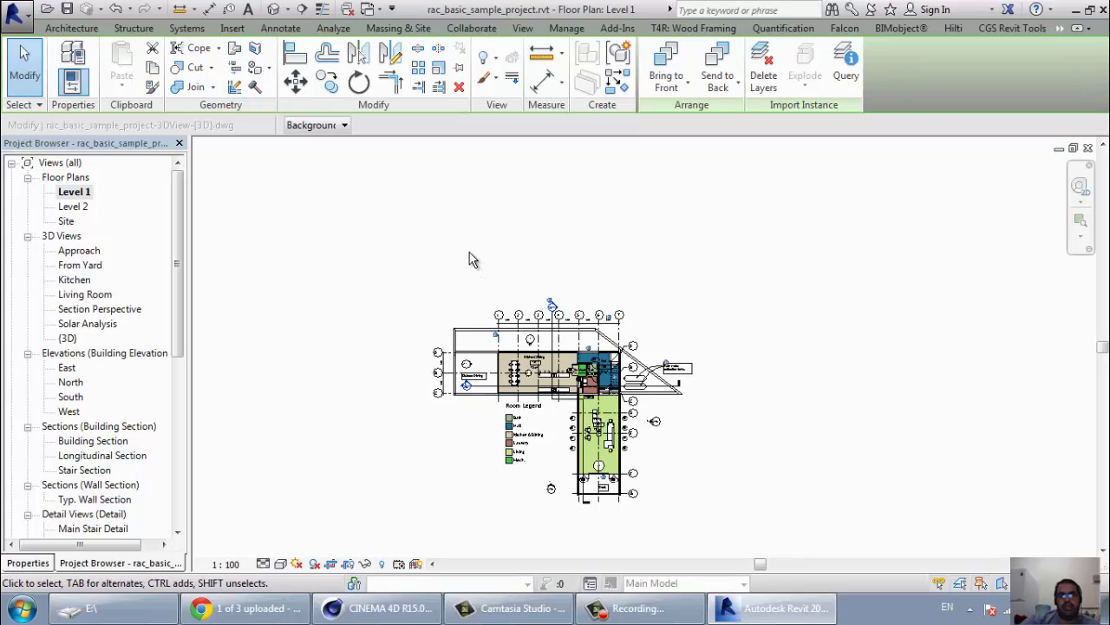
{"action": "scroll", "coordinate": [599, 382], "scroll_direction": "up", "scroll_amount": 3}
{"action": "scroll", "coordinate": [598, 381], "scroll_direction": "up", "scroll_amount": 2}
{"action": "scroll", "coordinate": [685, 454], "scroll_direction": "down", "scroll_amount": 5}
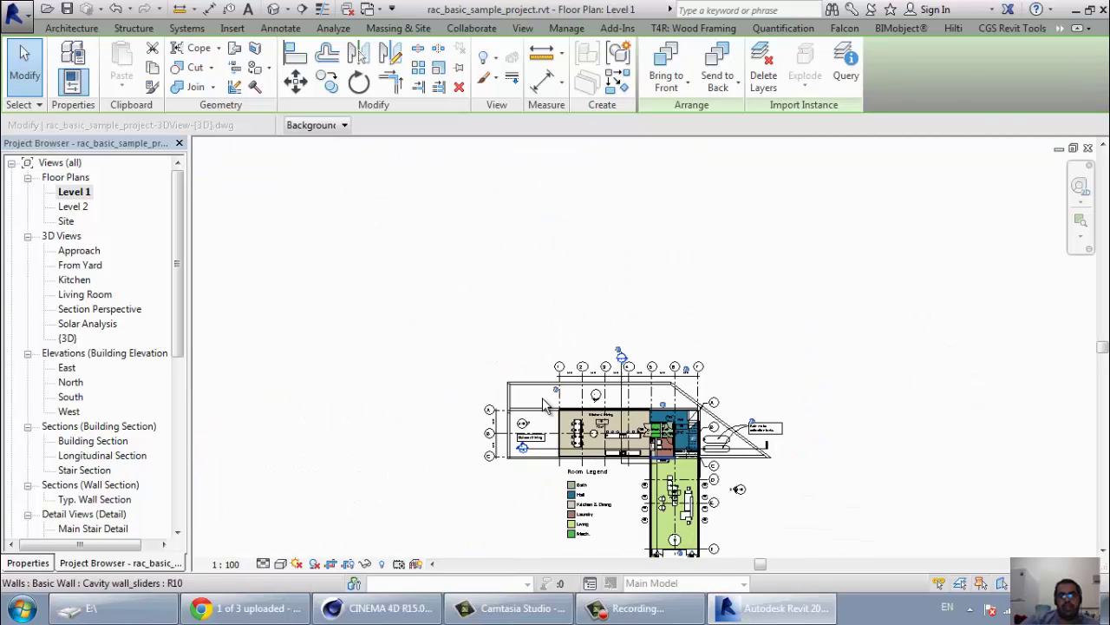
{"action": "scroll", "coordinate": [684, 454], "scroll_direction": "down", "scroll_amount": 1}
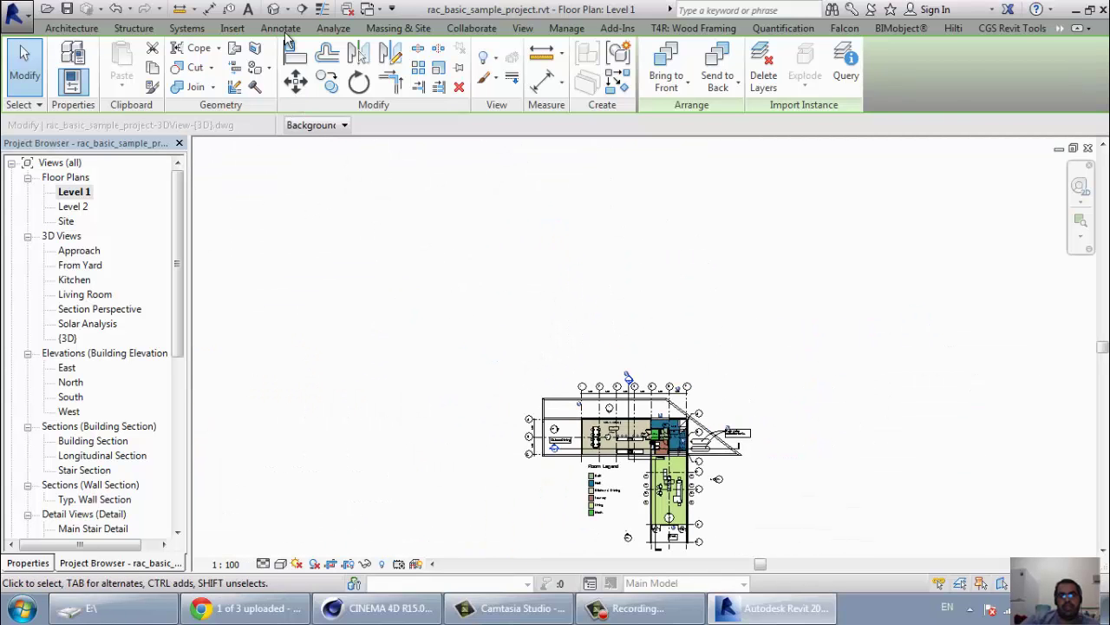
{"action": "left_click", "coordinate": [232, 28]}
- Link rac_basic_sample_project-3DView-{3D}.dwg again and zoom to fit with ZF
{"action": "left_click", "coordinate": [96, 80]}
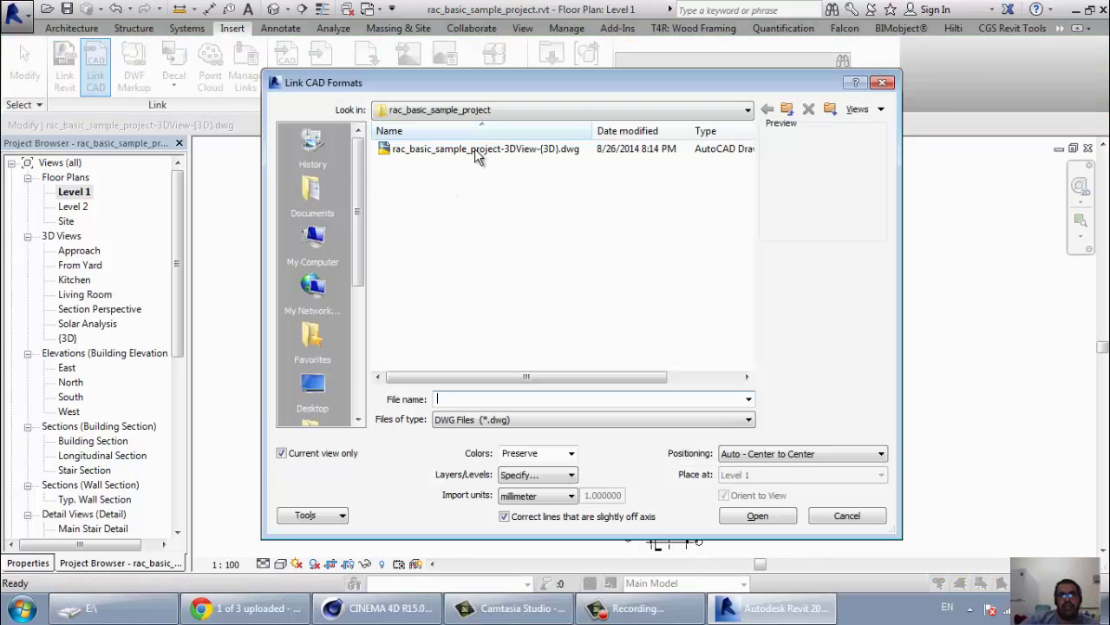
{"action": "left_click", "coordinate": [508, 153]}
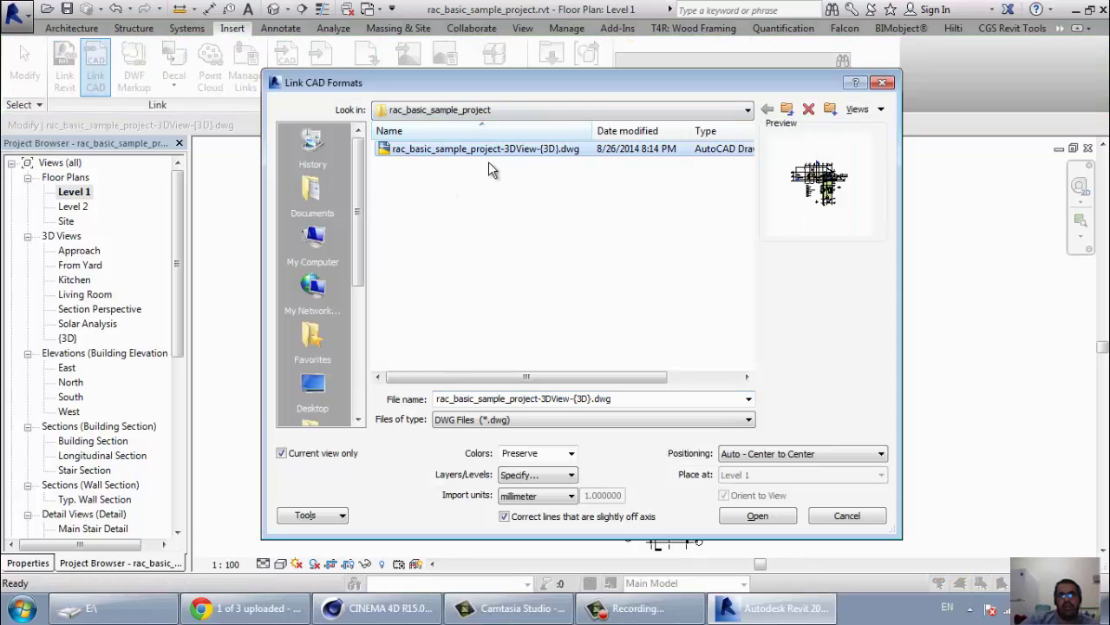
{"action": "key", "text": "Return"}
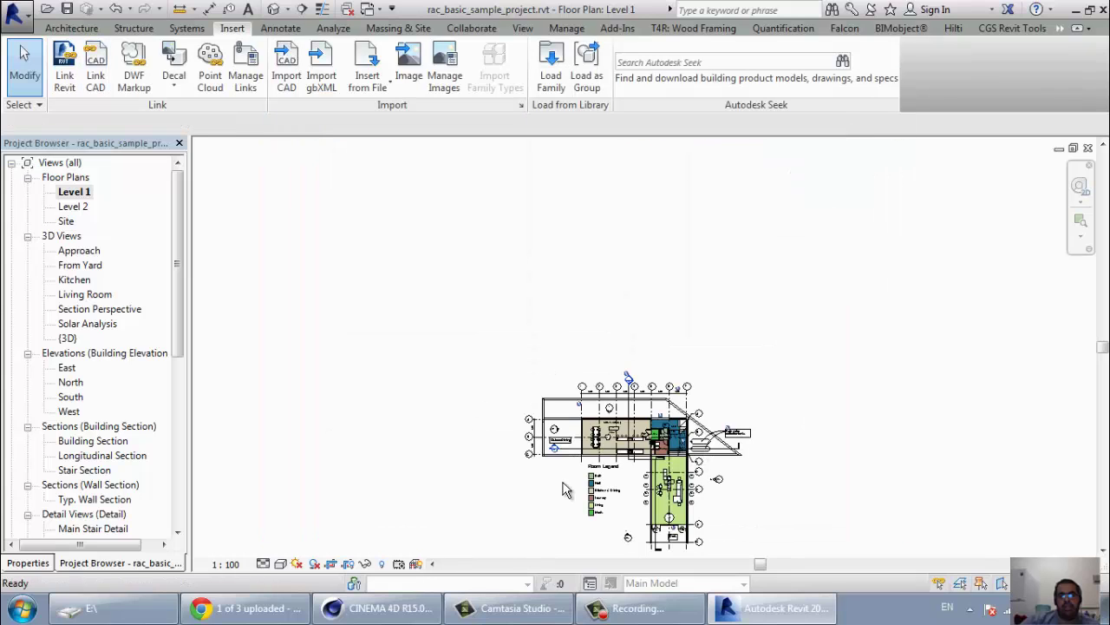
{"action": "key", "text": "z"}
{"action": "key", "text": "f"}
{"action": "scroll", "coordinate": [426, 425], "scroll_direction": "down", "scroll_amount": 3}
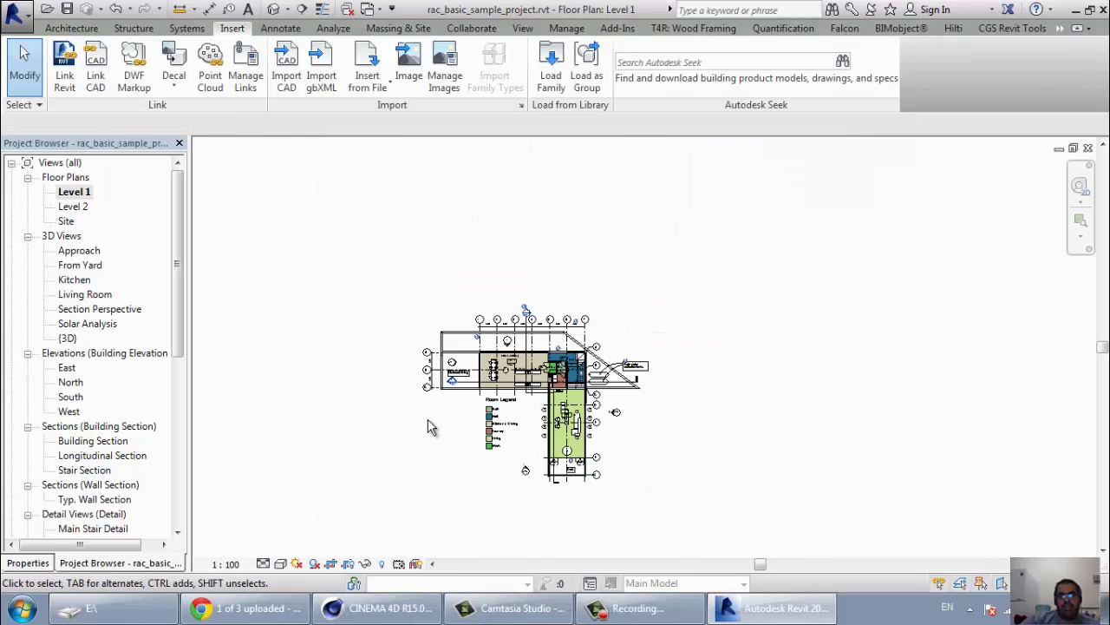
{"action": "scroll", "coordinate": [426, 426], "scroll_direction": "down", "scroll_amount": 2}
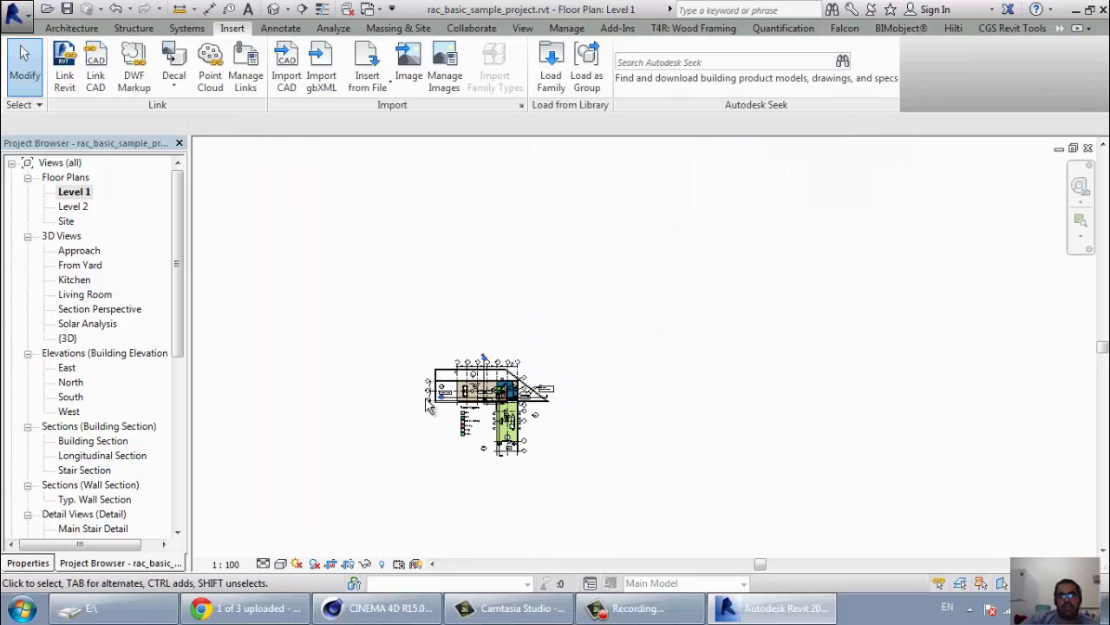
{"action": "left_click", "coordinate": [344, 565]}
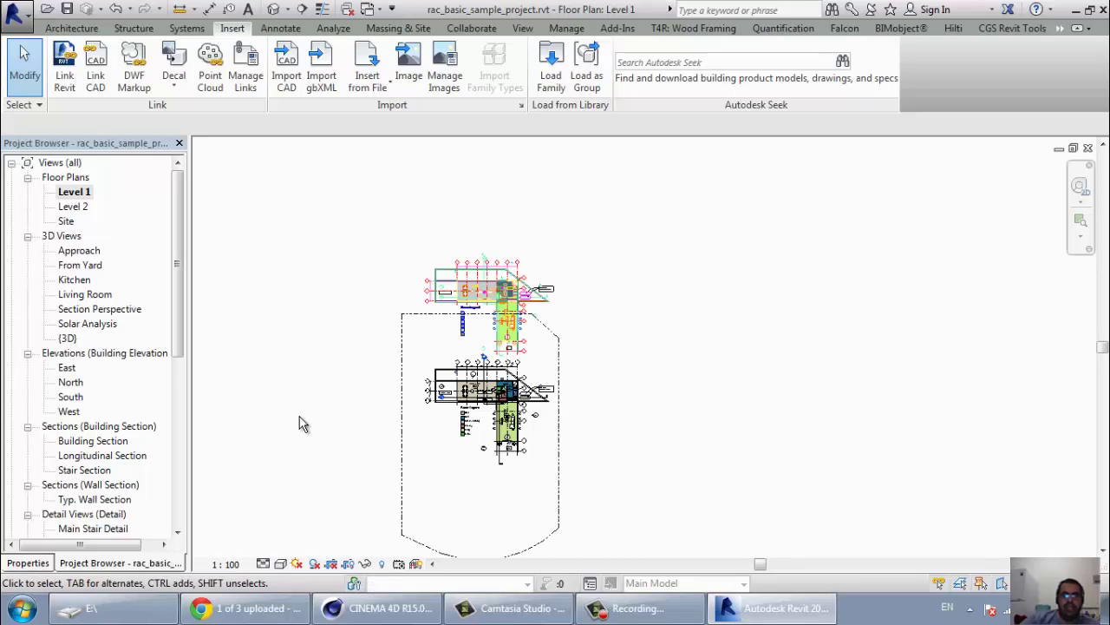
{"action": "left_click", "coordinate": [334, 565]}
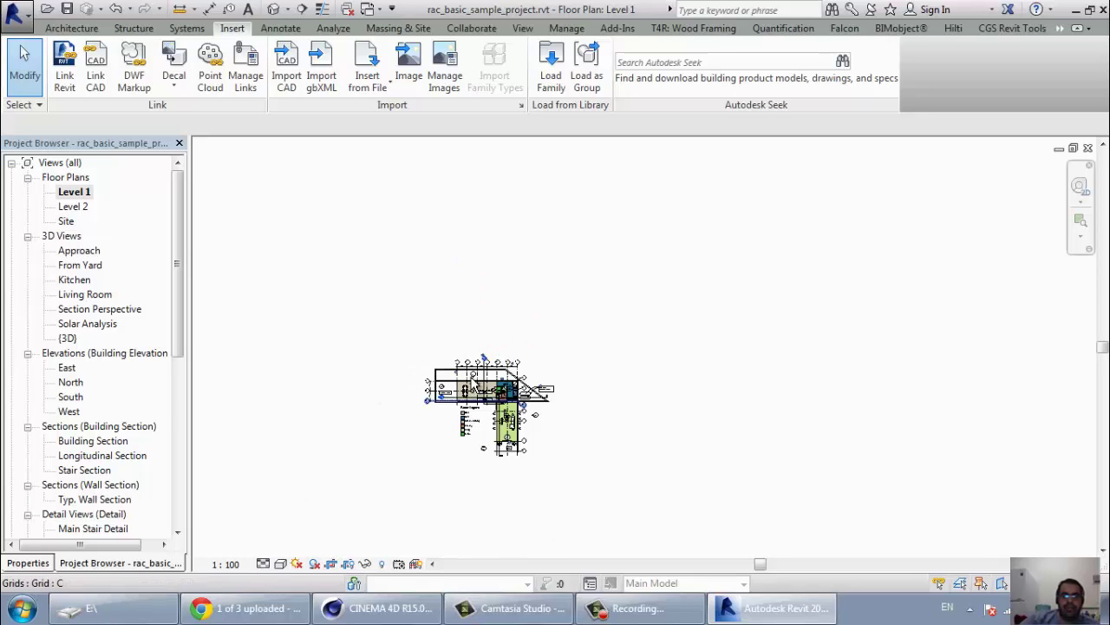
{"action": "scroll", "coordinate": [468, 446], "scroll_direction": "up", "scroll_amount": 3}
{"action": "middle_click_drag", "start_coordinate": [565, 413], "coordinate": [583, 387]}
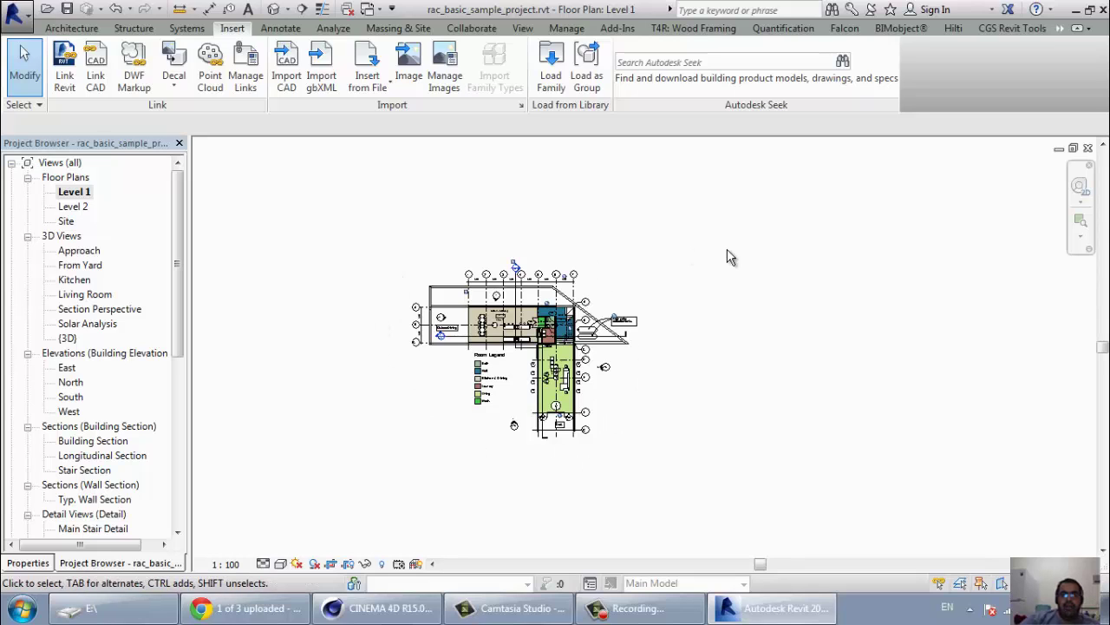
{"action": "scroll", "coordinate": [439, 415], "scroll_direction": "up", "scroll_amount": 2}
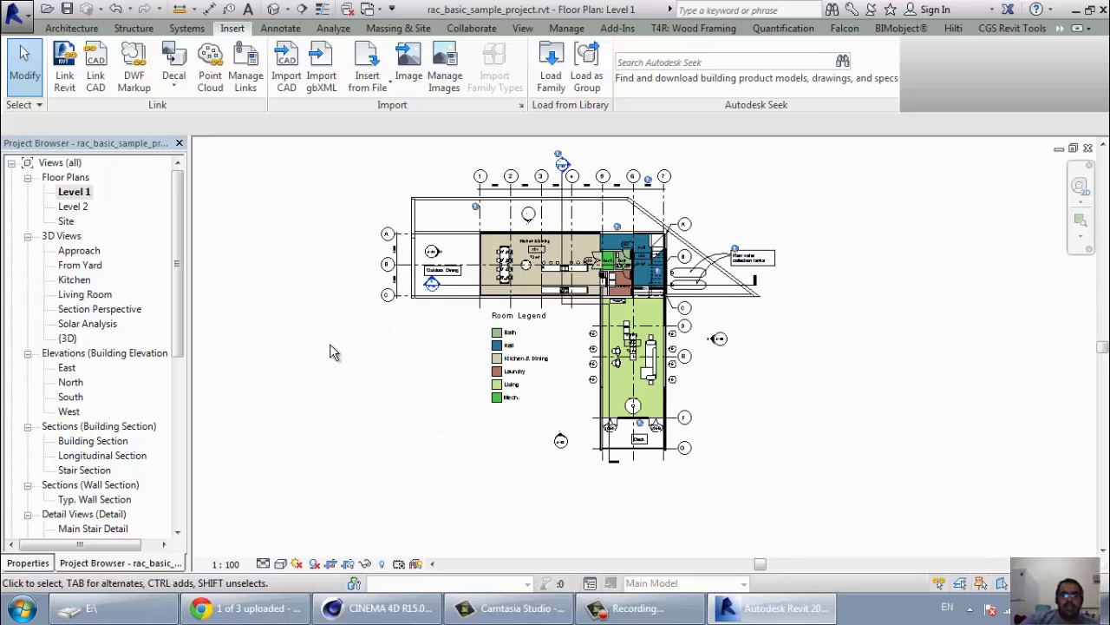
- Draw a short Interior - Partition wall below the Room Legend, then zoom out to the plan
{"action": "left_click", "coordinate": [71, 28]}
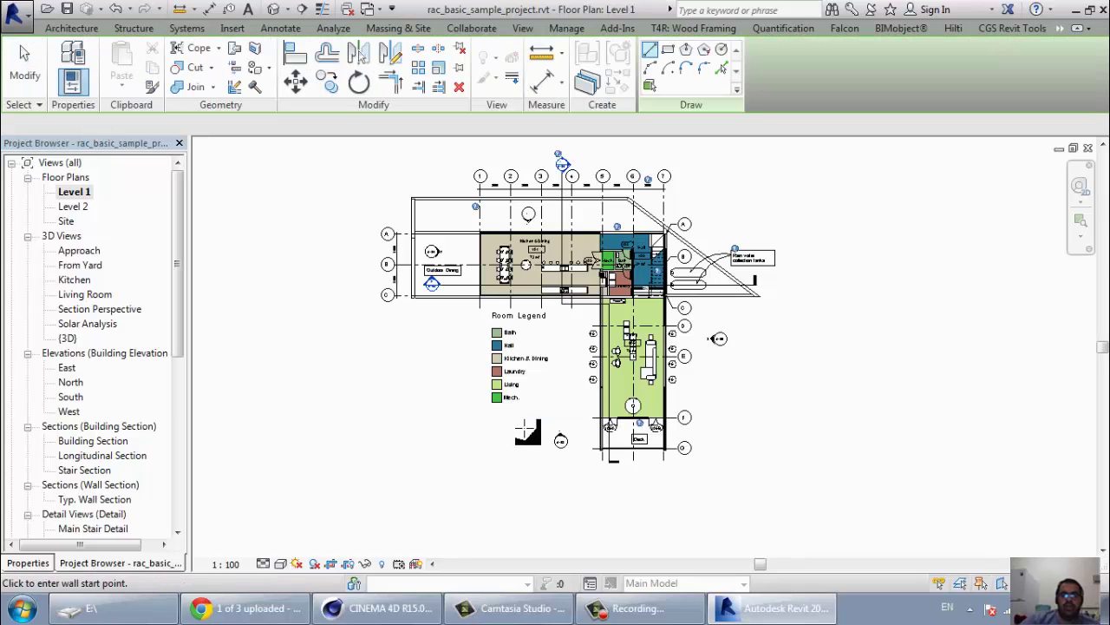
{"action": "left_click", "coordinate": [523, 426]}
{"action": "mouse_move", "coordinate": [258, 419]}
{"action": "middle_mouse_down"}
{"action": "mouse_move", "coordinate": [330, 405]}
{"action": "mouse_move", "coordinate": [422, 183]}
{"action": "middle_mouse_up"}
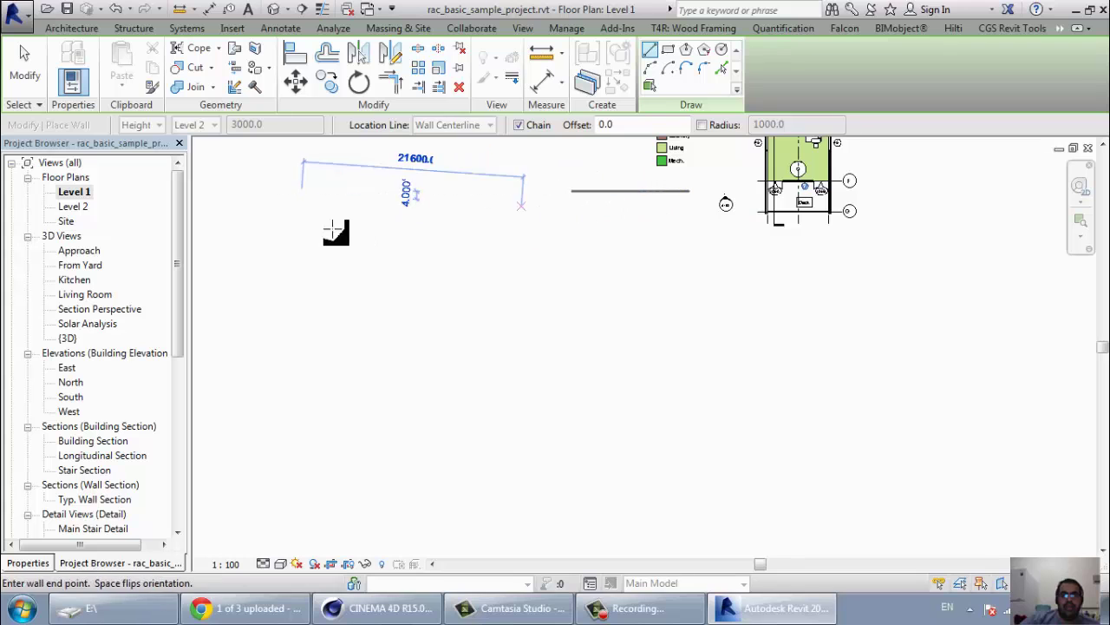
{"action": "key", "text": "Escape"}
{"action": "key", "text": "Escape"}
{"action": "key", "text": "Escape"}
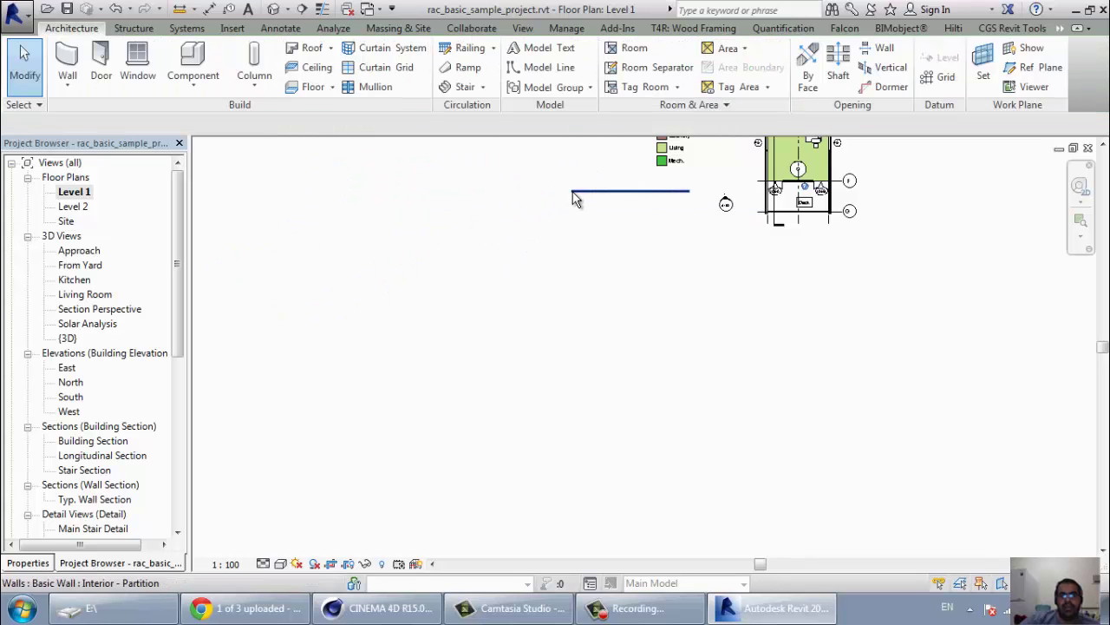
{"action": "scroll", "coordinate": [319, 413], "scroll_direction": "down", "scroll_amount": 2}
{"action": "mouse_move", "coordinate": [350, 440]}
{"action": "middle_mouse_down"}
{"action": "mouse_move", "coordinate": [387, 408]}
{"action": "mouse_move", "coordinate": [339, 446]}
{"action": "middle_mouse_up"}
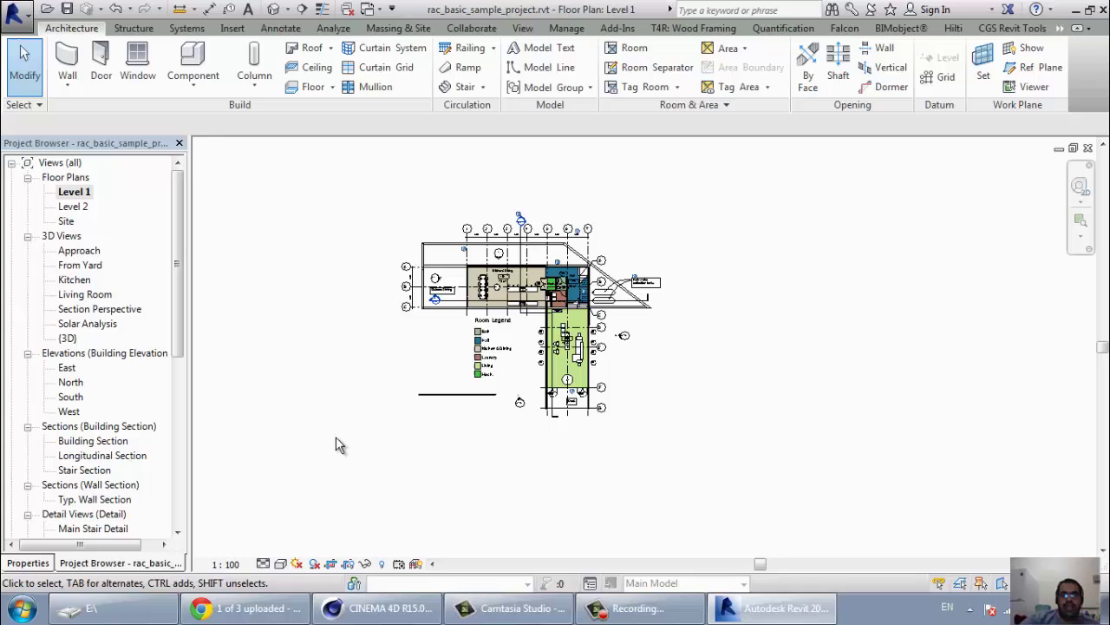
- Show the crop region, stretch it left, down and up over the import, then disable cropping
{"action": "left_click", "coordinate": [352, 568]}
{"action": "left_click", "coordinate": [411, 352]}
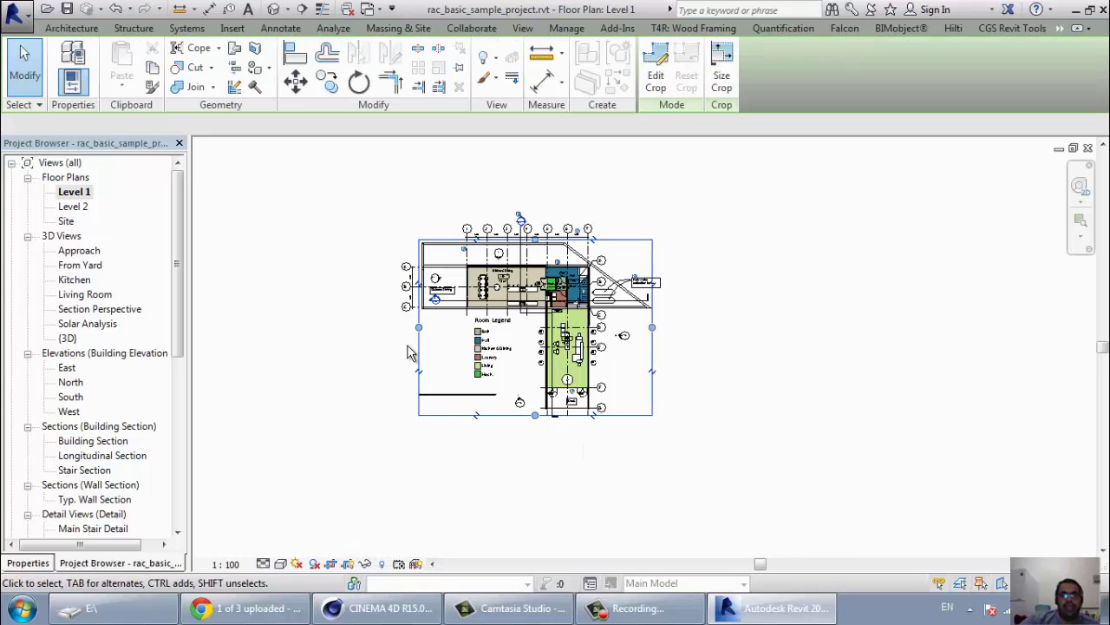
{"action": "left_click_drag", "start_coordinate": [419, 327], "coordinate": [254, 327]}
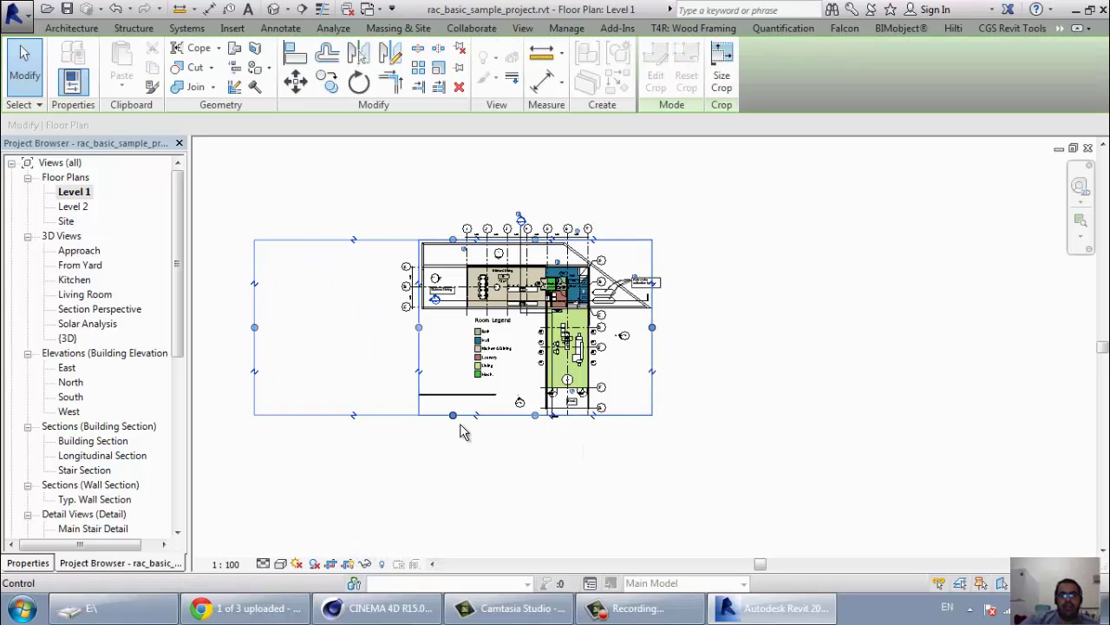
{"action": "left_click_drag", "start_coordinate": [452, 415], "coordinate": [428, 519]}
{"action": "scroll", "coordinate": [409, 555], "scroll_direction": "down", "scroll_amount": 2}
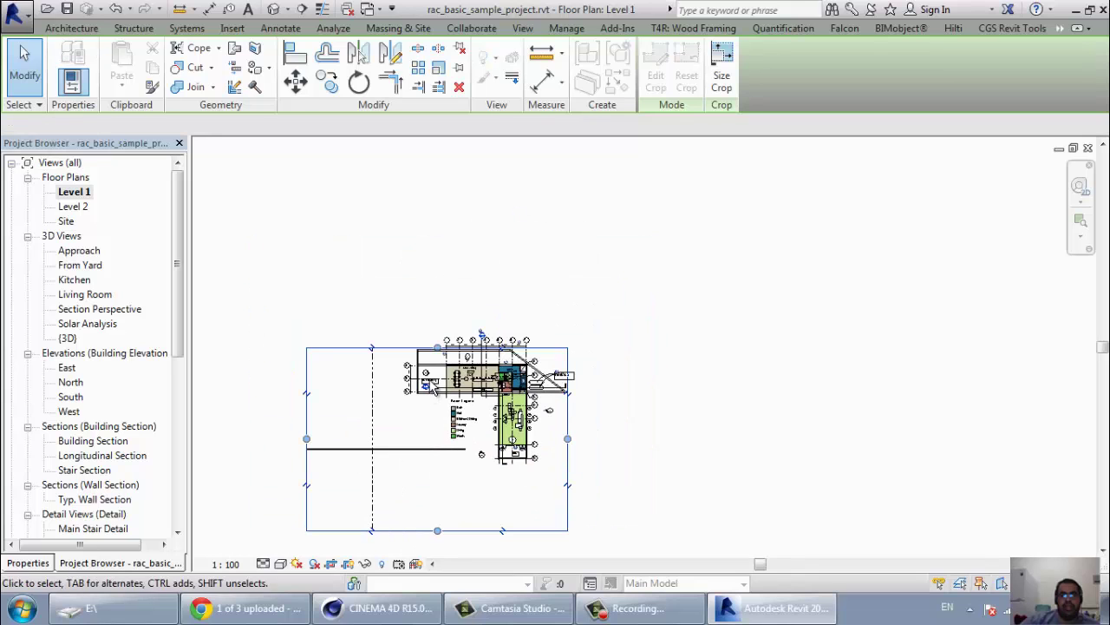
{"action": "left_click_drag", "start_coordinate": [437, 347], "coordinate": [457, 186]}
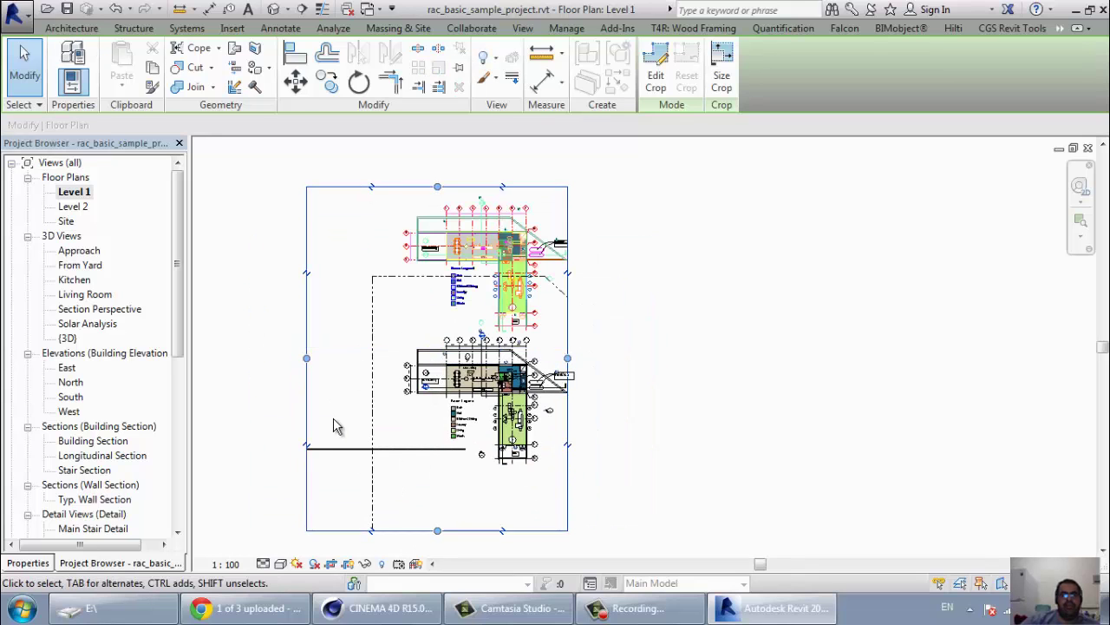
{"action": "left_click", "coordinate": [331, 563]}
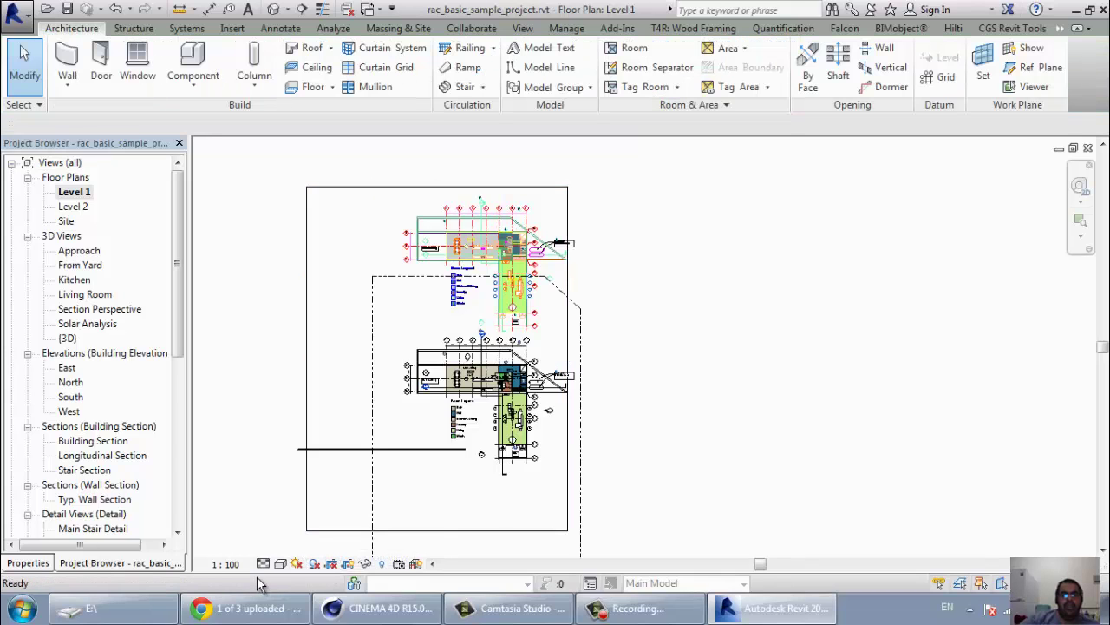
- Drag the imported DWG down so it sits over the building's Level 1 plan
{"action": "left_click", "coordinate": [474, 210]}
{"action": "scroll", "coordinate": [367, 243], "scroll_direction": "up", "scroll_amount": 4}
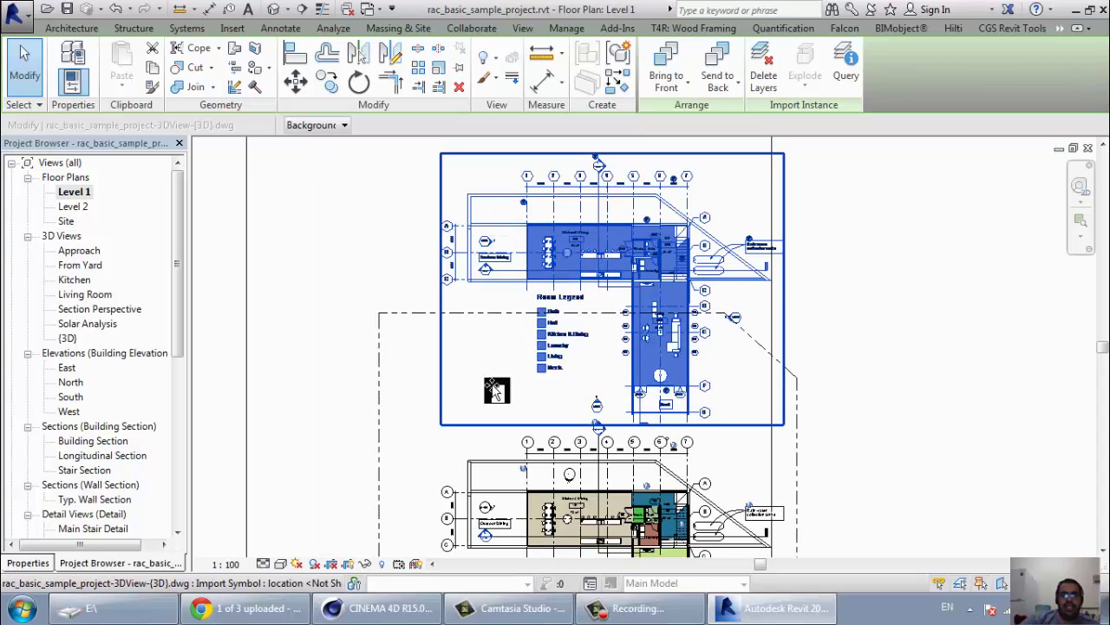
{"action": "left_click_drag", "start_coordinate": [492, 391], "coordinate": [504, 503]}
{"action": "left_click_drag", "start_coordinate": [502, 504], "coordinate": [501, 503]}
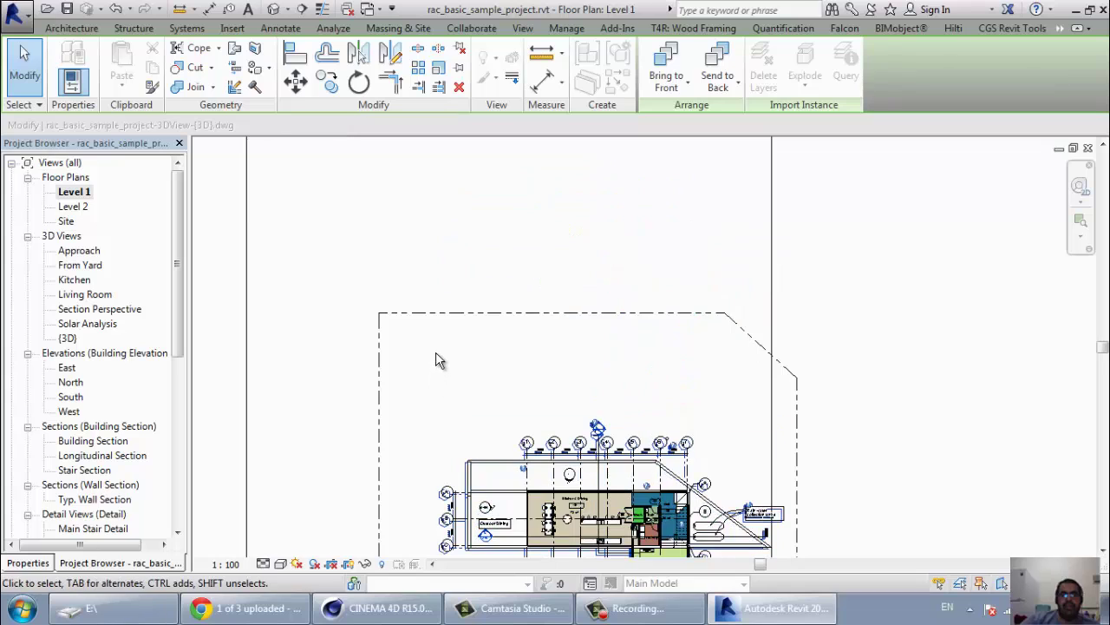
{"action": "scroll", "coordinate": [437, 359], "scroll_direction": "down", "scroll_amount": 2}
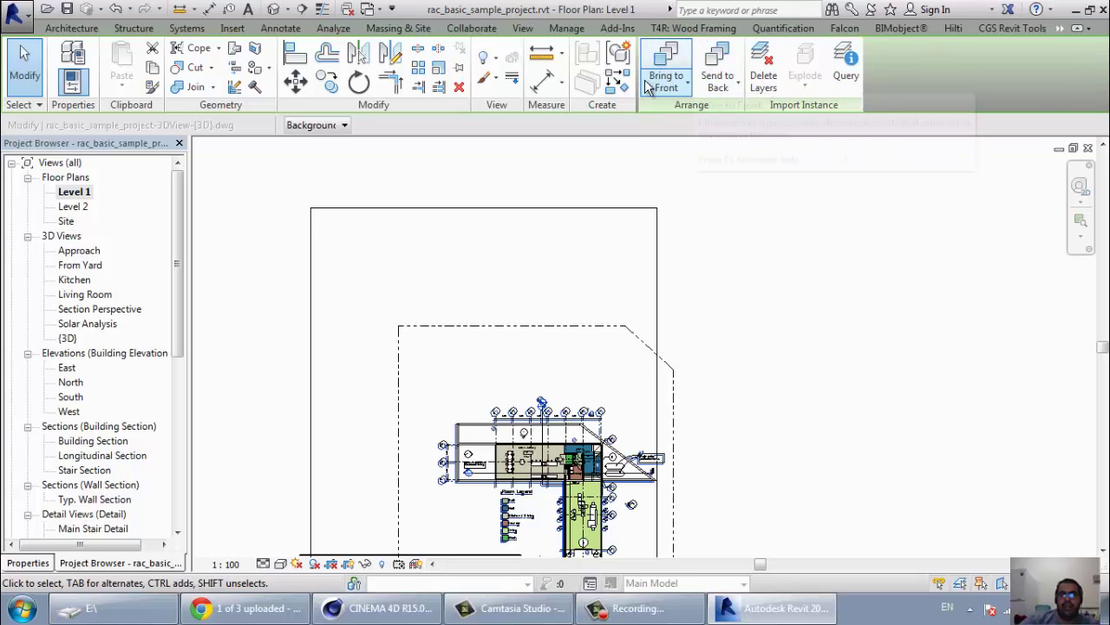
- Open the Delete Layers list for the import and cancel without deleting any layers
{"action": "left_click", "coordinate": [747, 96]}
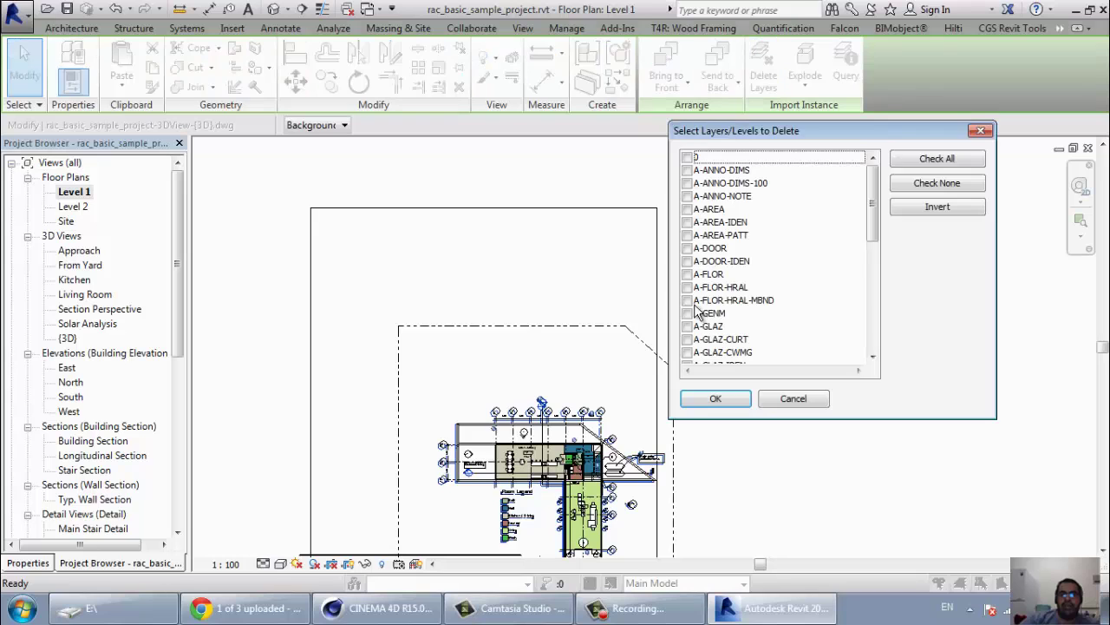
{"action": "left_click", "coordinate": [789, 398]}
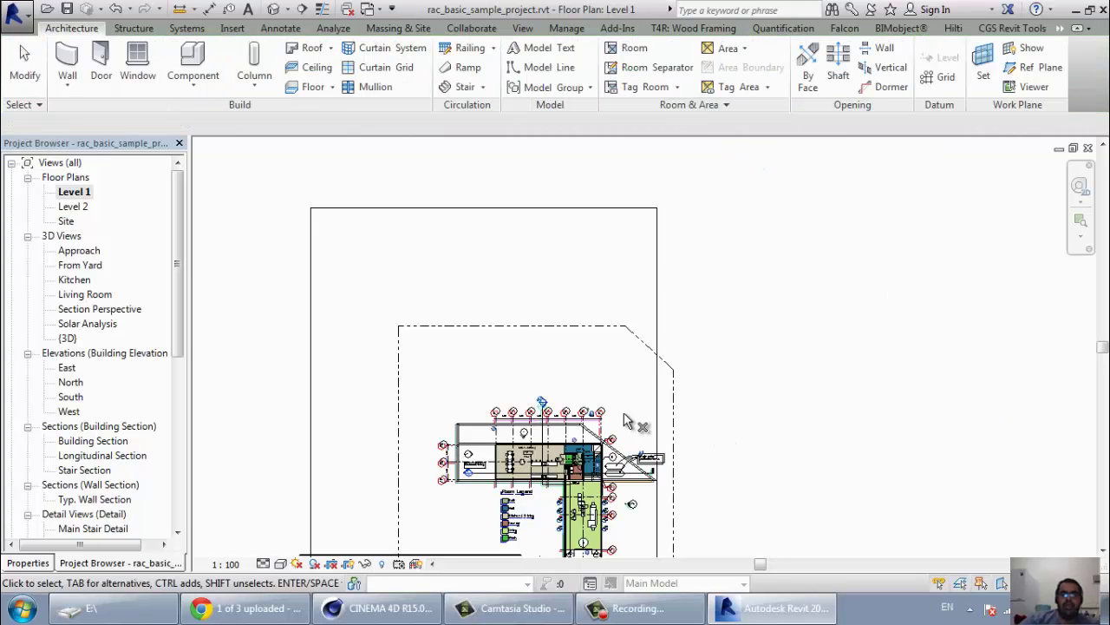
{"action": "scroll", "coordinate": [446, 493], "scroll_direction": "up", "scroll_amount": 3}
- Add a new legend view from the Legends category, keeping the name Legend 1 and scale 1:50
{"action": "scroll", "coordinate": [443, 493], "scroll_direction": "up", "scroll_amount": 2}
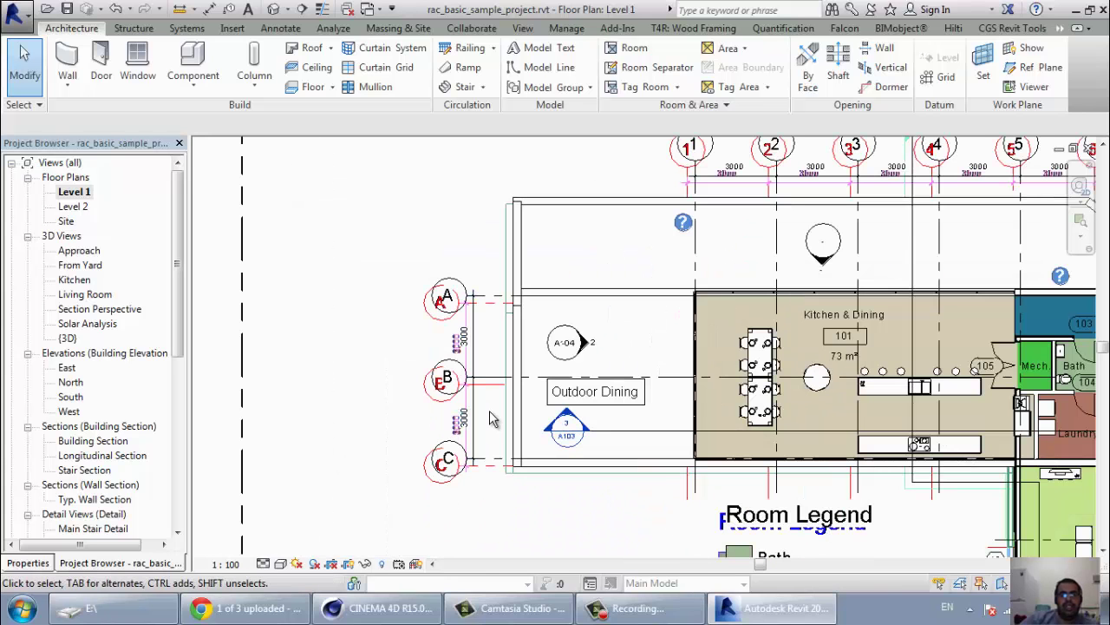
{"action": "left_click", "coordinate": [484, 384]}
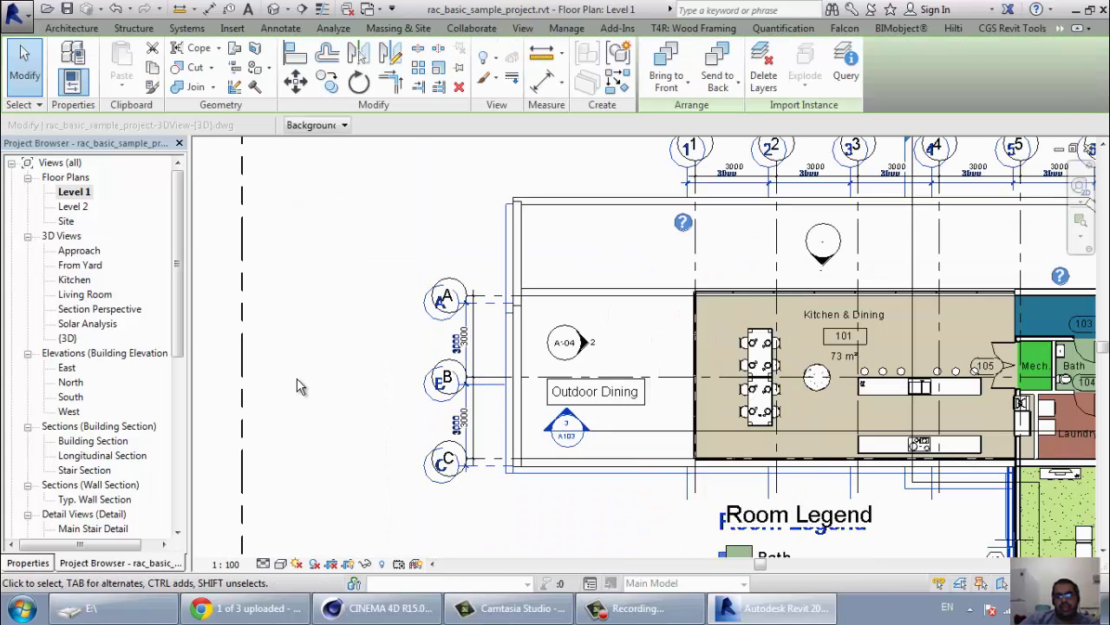
{"action": "key", "text": "Escape"}
{"action": "left_click", "coordinate": [176, 399]}
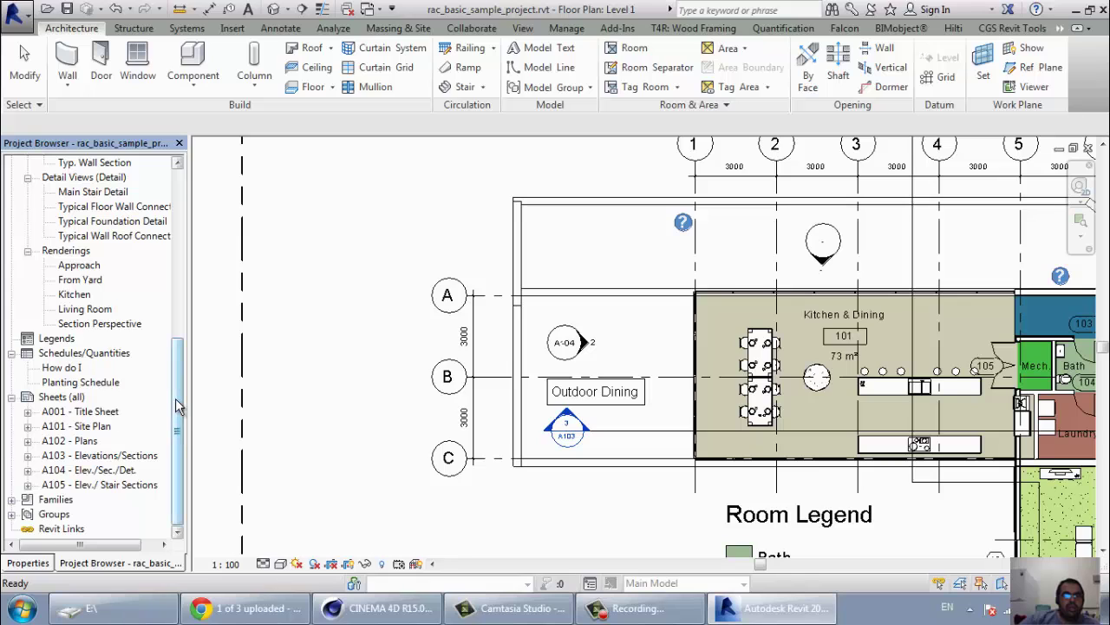
{"action": "left_click", "coordinate": [56, 340]}
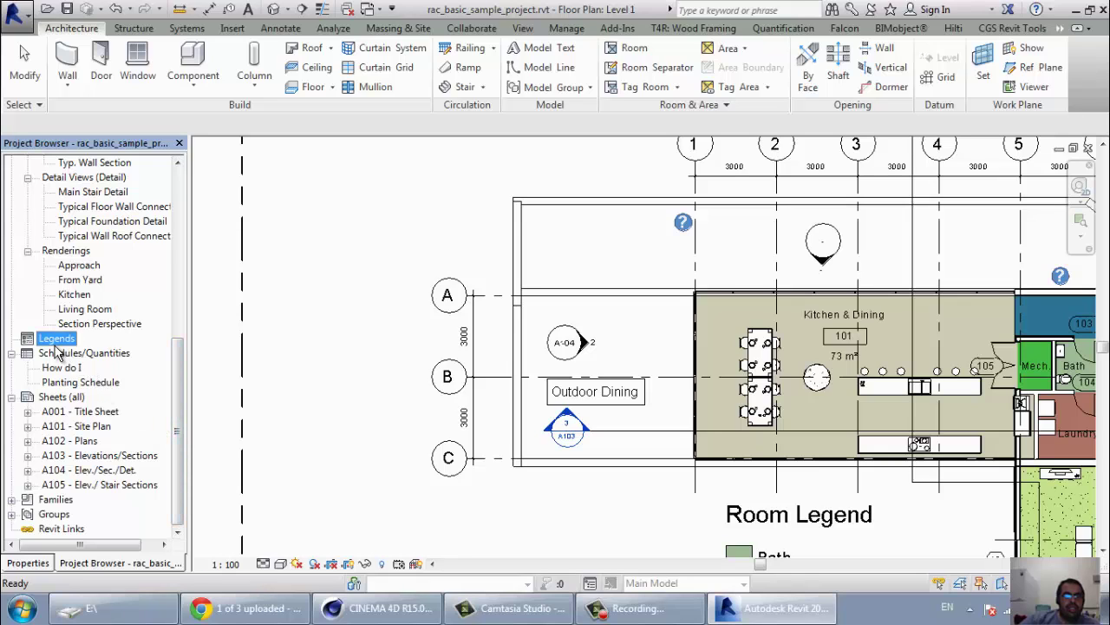
{"action": "right_click", "coordinate": [55, 347]}
{"action": "left_click", "coordinate": [87, 356]}
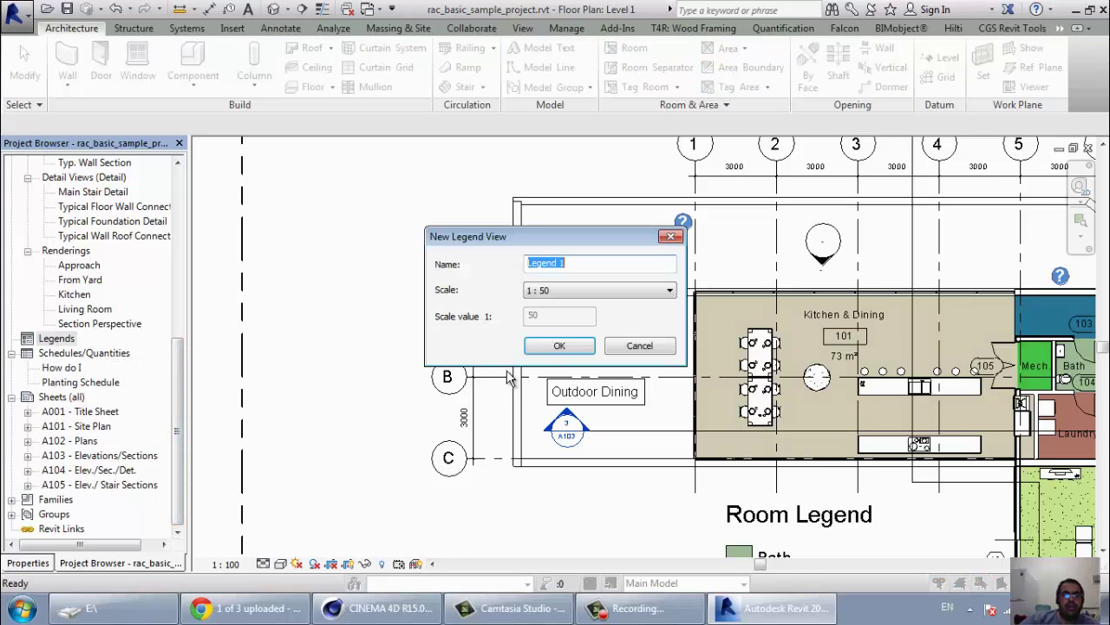
{"action": "left_click", "coordinate": [562, 344]}
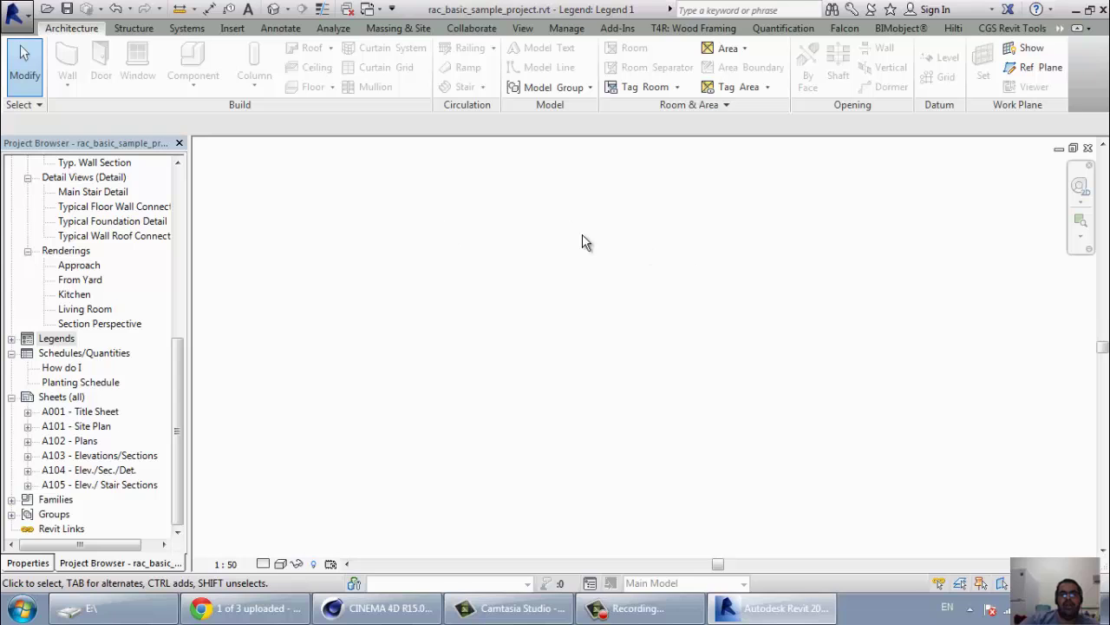
- Import rac_basic_sample_project-3DView-{3D}.dwg with all layers, positioned Auto - Center to Center
{"action": "left_click", "coordinate": [231, 29]}
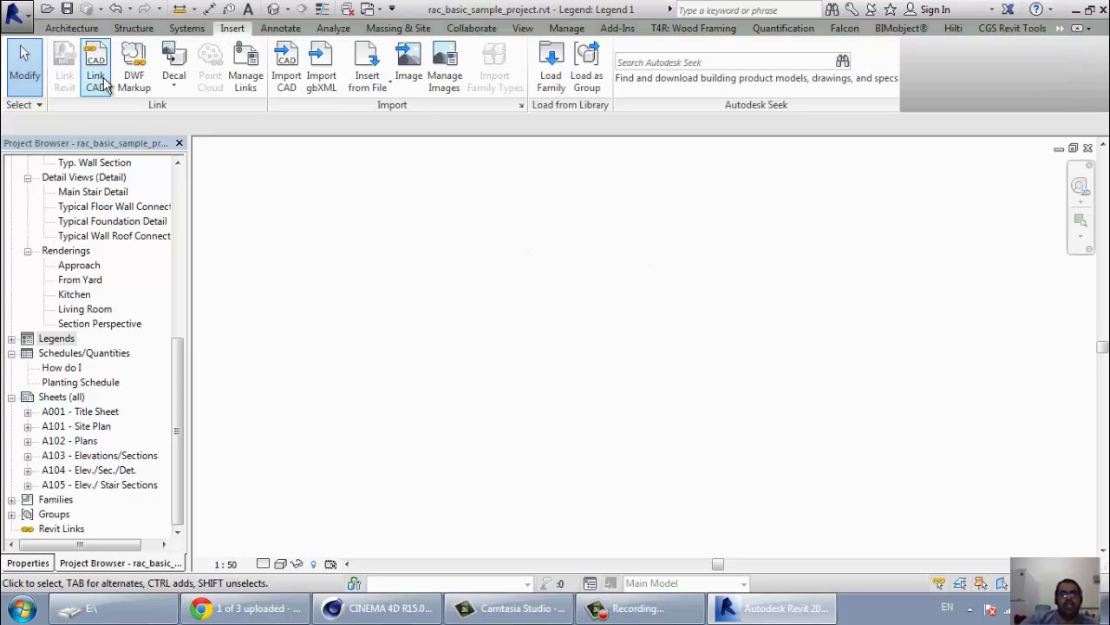
{"action": "left_click", "coordinate": [287, 77]}
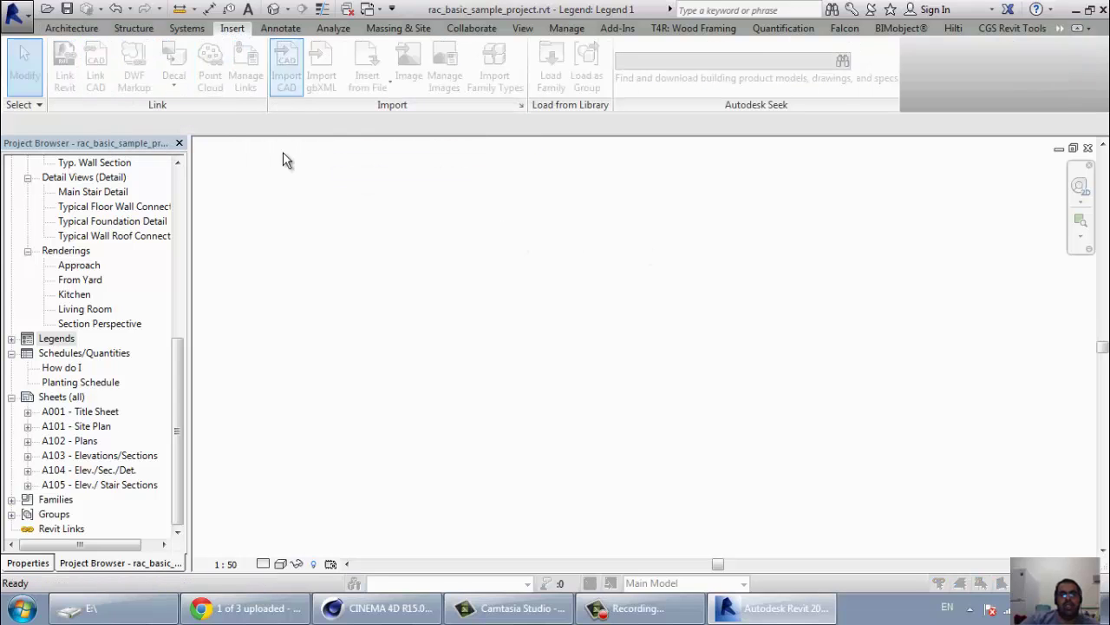
{"action": "left_click", "coordinate": [483, 155]}
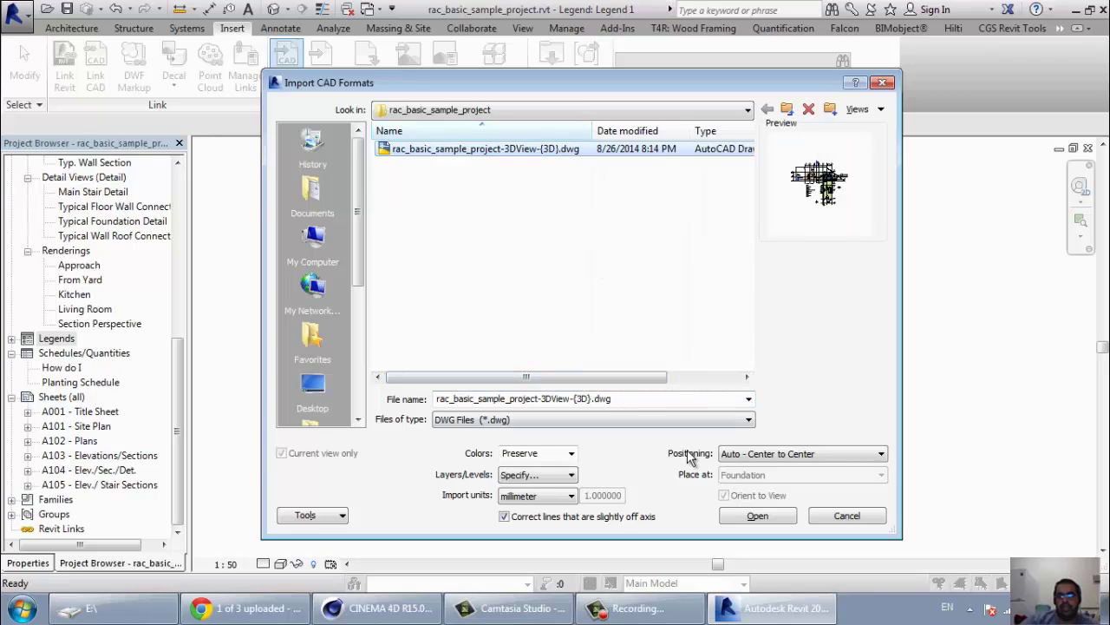
{"action": "left_click", "coordinate": [763, 458]}
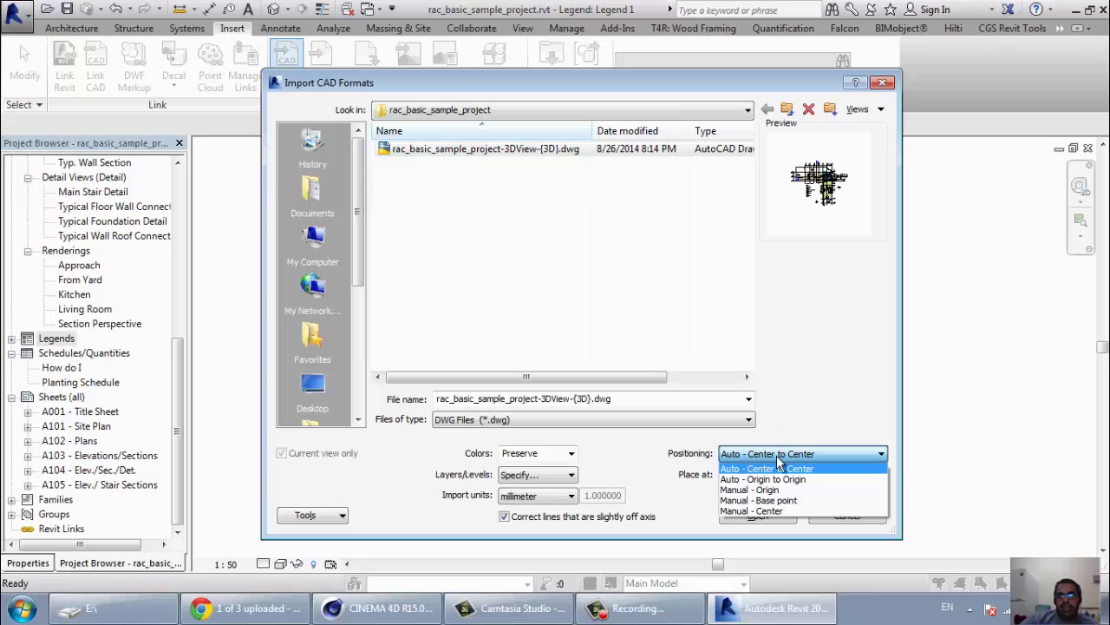
{"action": "left_click", "coordinate": [753, 468]}
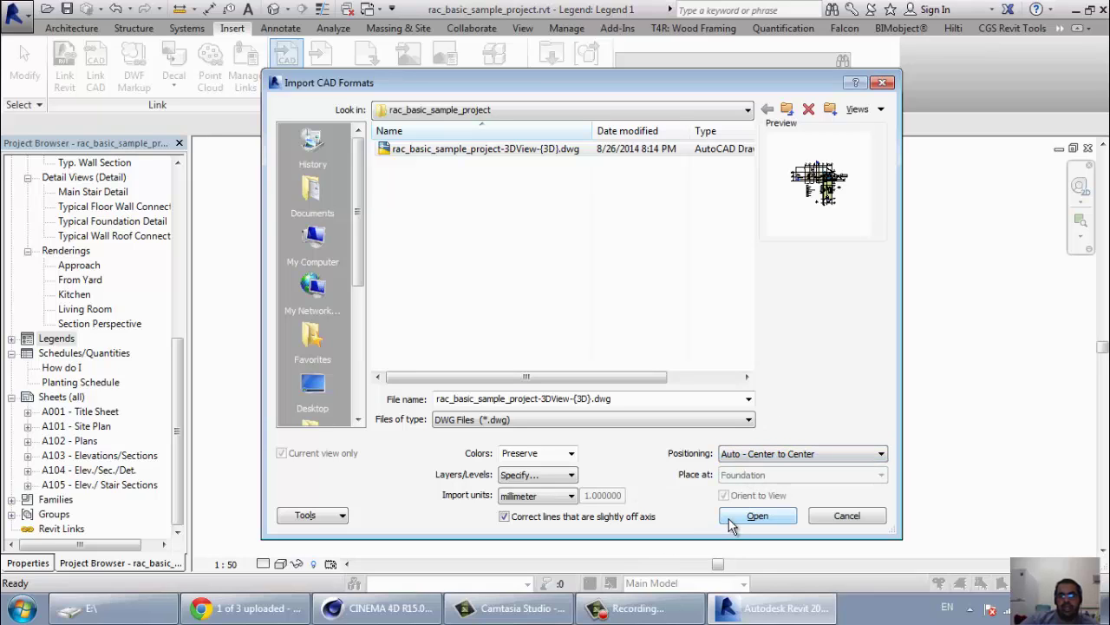
{"action": "left_click", "coordinate": [549, 479]}
{"action": "left_click", "coordinate": [520, 488]}
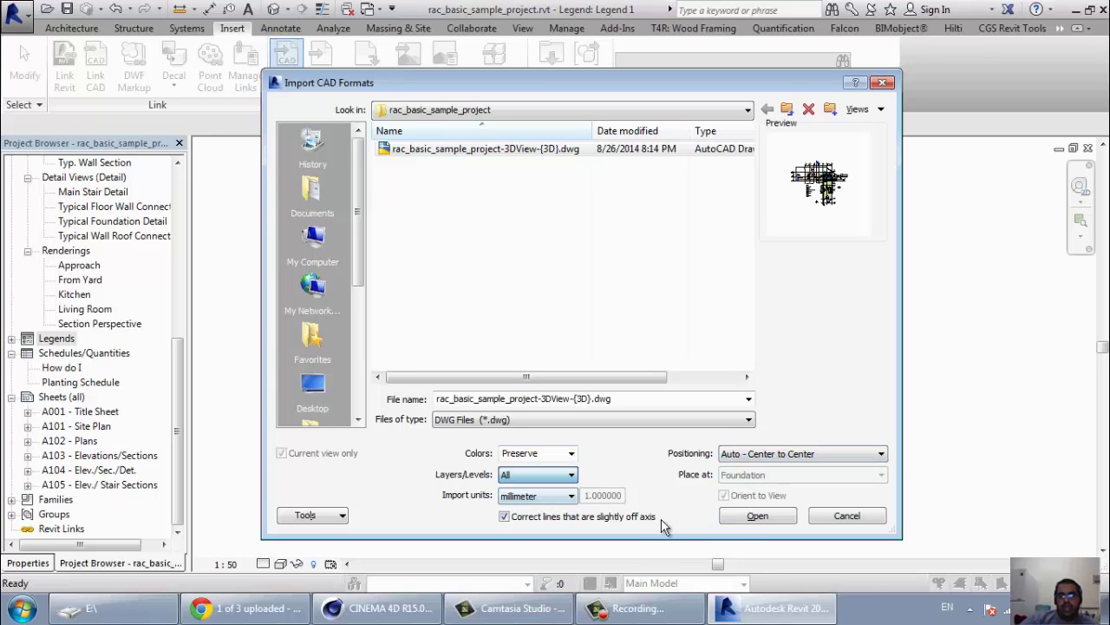
{"action": "left_click", "coordinate": [753, 517]}
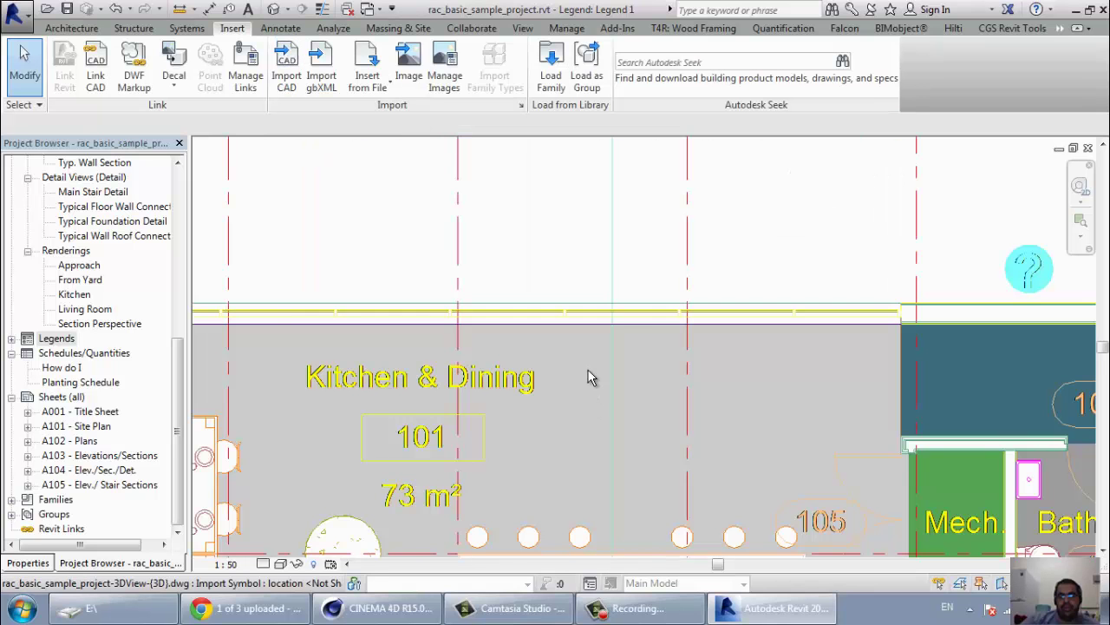
- Partially explode the imported drawing in Legend 1 and delete the lines that are too short
{"action": "scroll", "coordinate": [588, 377], "scroll_direction": "down", "scroll_amount": 1}
{"action": "scroll", "coordinate": [582, 330], "scroll_direction": "down", "scroll_amount": 4}
{"action": "scroll", "coordinate": [561, 444], "scroll_direction": "up", "scroll_amount": 1}
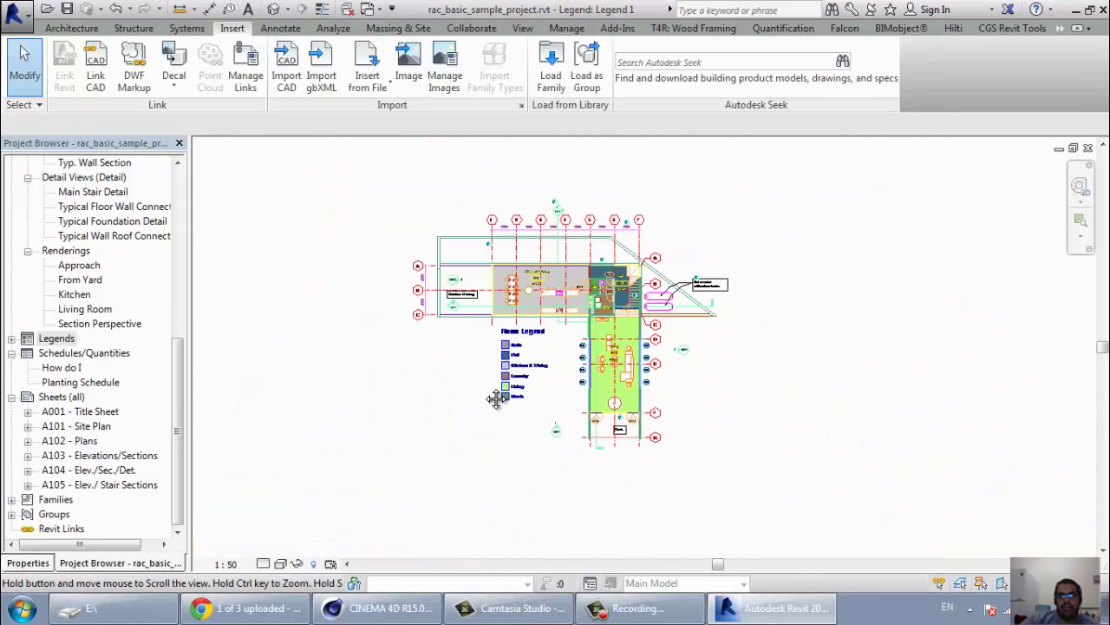
{"action": "scroll", "coordinate": [426, 390], "scroll_direction": "up", "scroll_amount": 1}
{"action": "left_click", "coordinate": [533, 356]}
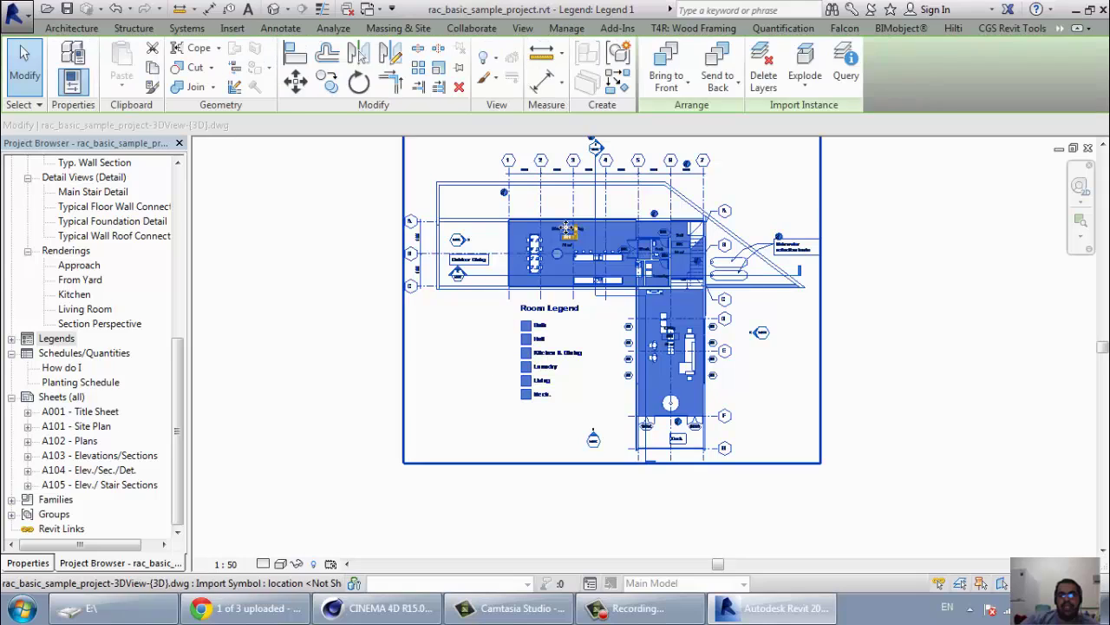
{"action": "left_click", "coordinate": [805, 86]}
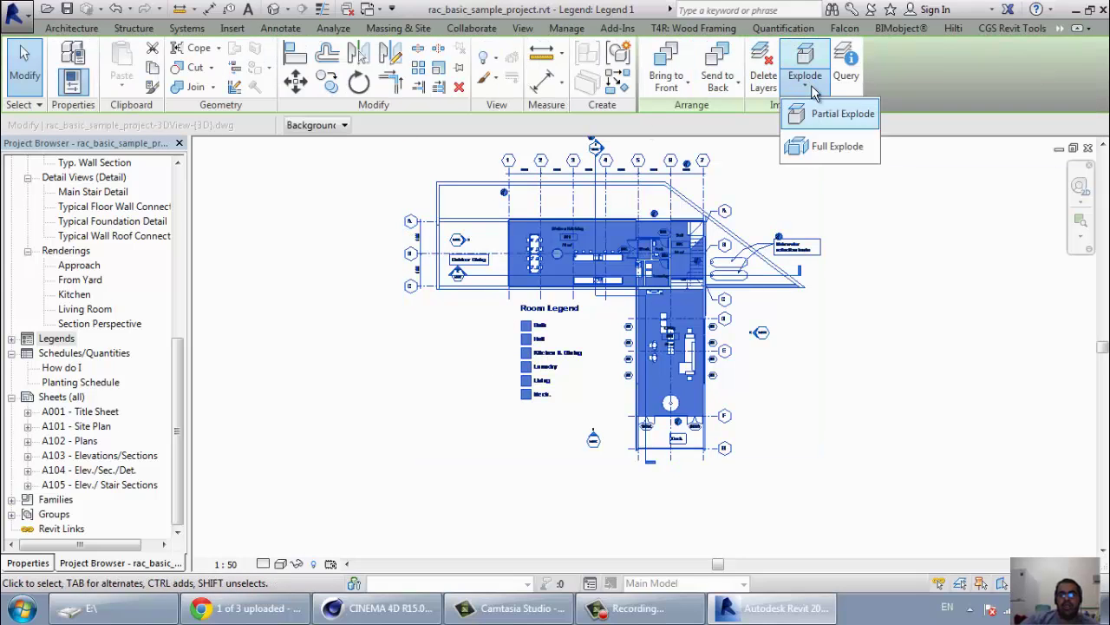
{"action": "left_click", "coordinate": [819, 113]}
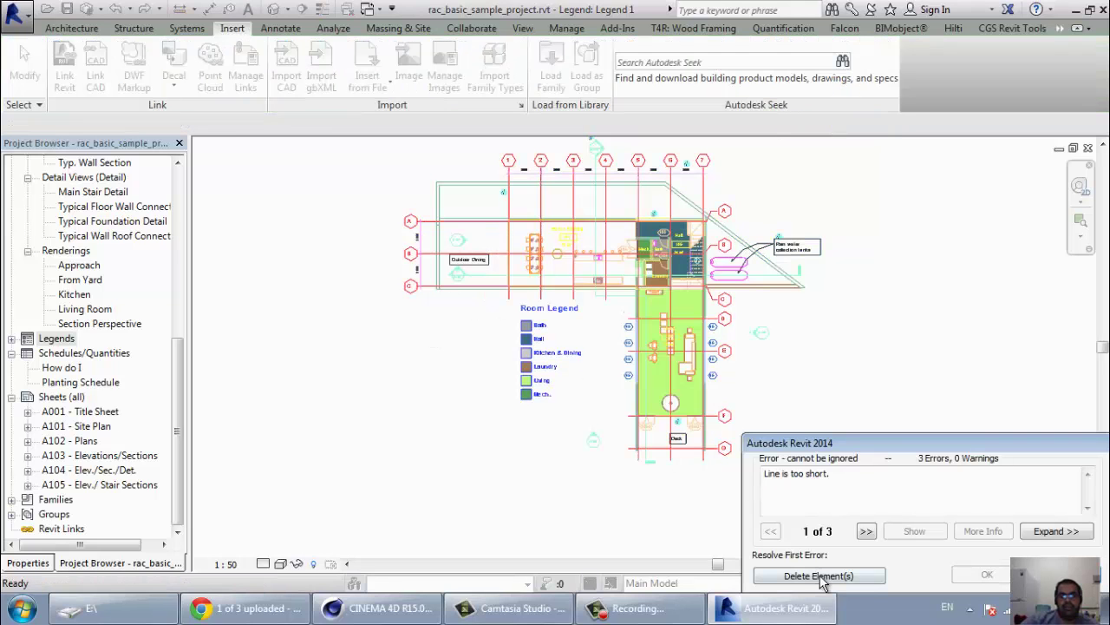
{"action": "left_click", "coordinate": [792, 573]}
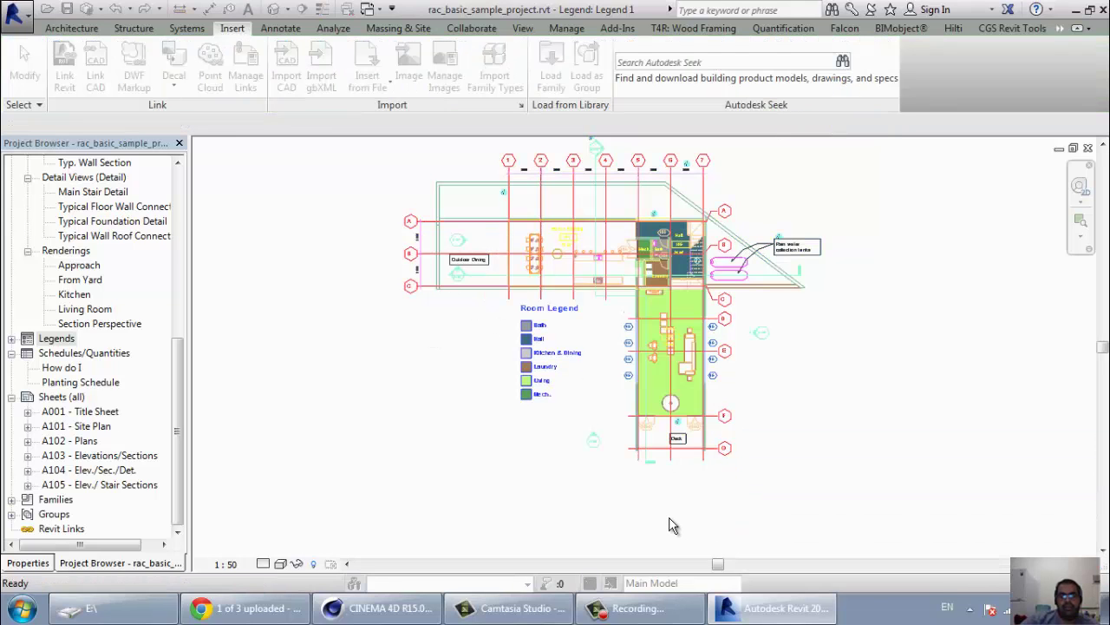
- Drag the red detail line down below the Room Legend and deselect it
{"action": "left_click", "coordinate": [493, 260]}
{"action": "left_click_drag", "start_coordinate": [493, 260], "coordinate": [453, 434]}
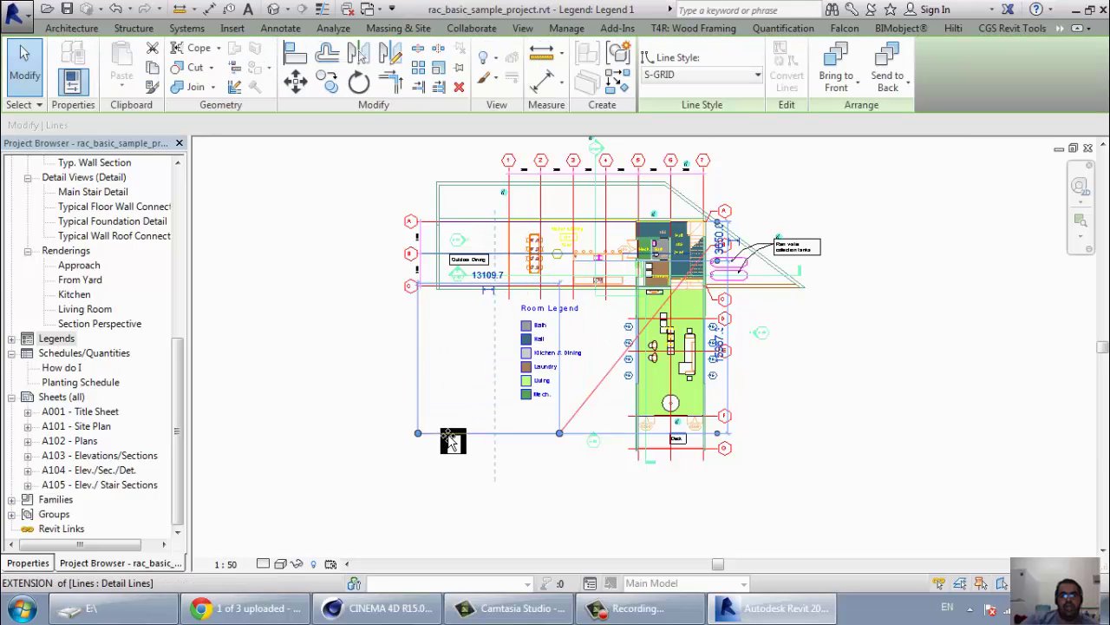
{"action": "left_click", "coordinate": [341, 494]}
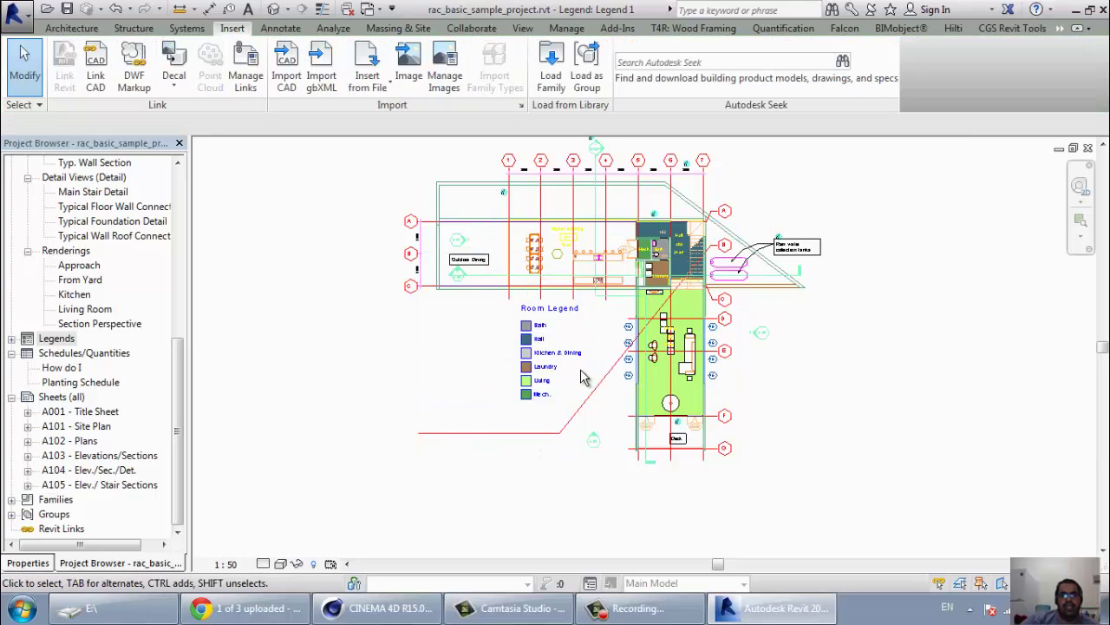
{"action": "scroll", "coordinate": [529, 356], "scroll_direction": "up", "scroll_amount": 3}
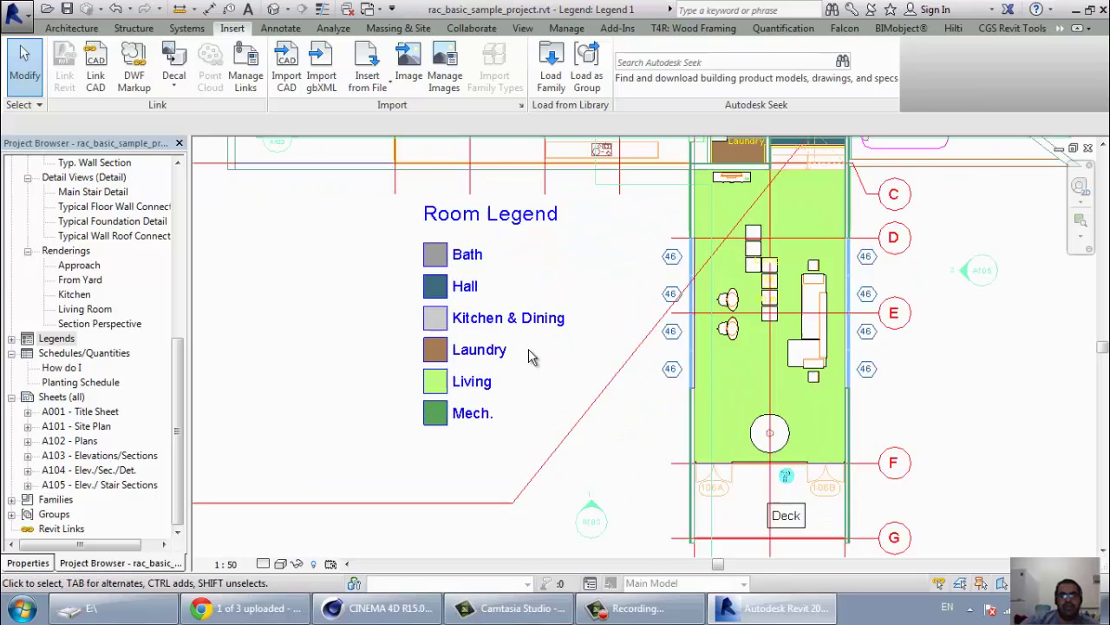
{"action": "scroll", "coordinate": [520, 319], "scroll_direction": "up", "scroll_amount": 2}
- Replace the Kitchen & Dining text note with a person's name followed by 'room'
{"action": "double_click", "coordinate": [535, 312]}
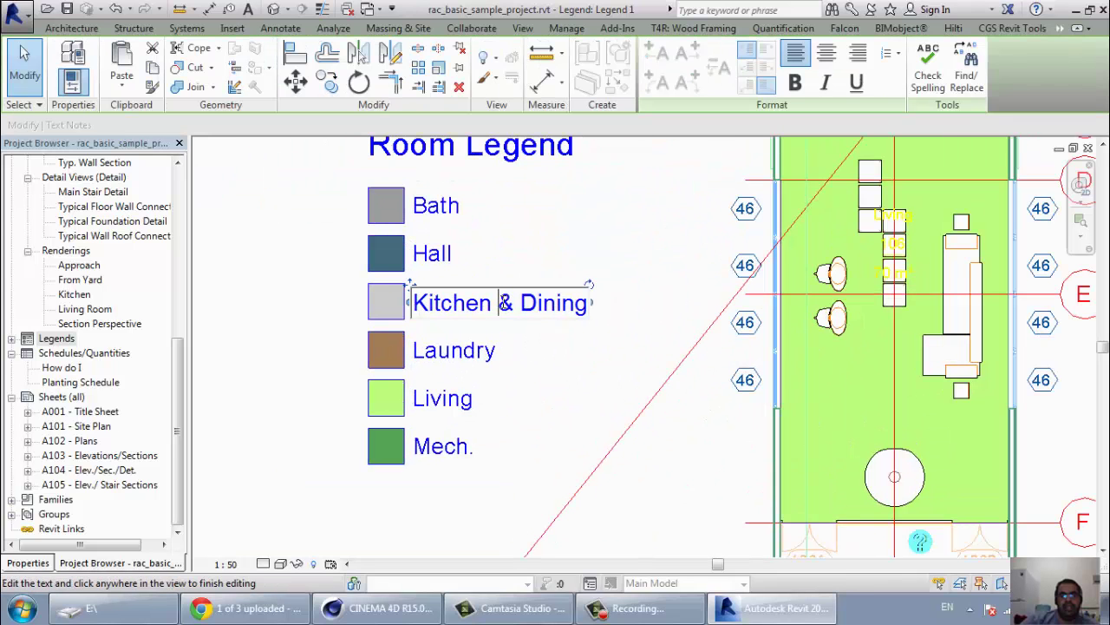
{"action": "left_click_drag", "start_coordinate": [499, 302], "coordinate": [513, 303]}
{"action": "triple_click", "coordinate": [509, 314]}
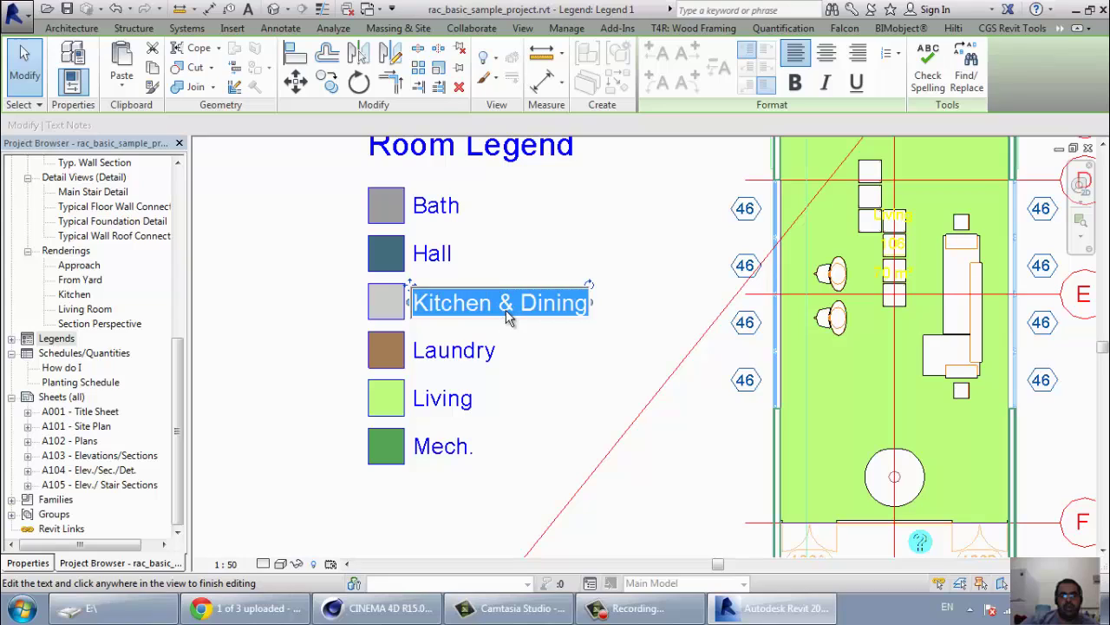
{"action": "type", "text": "omar s"}
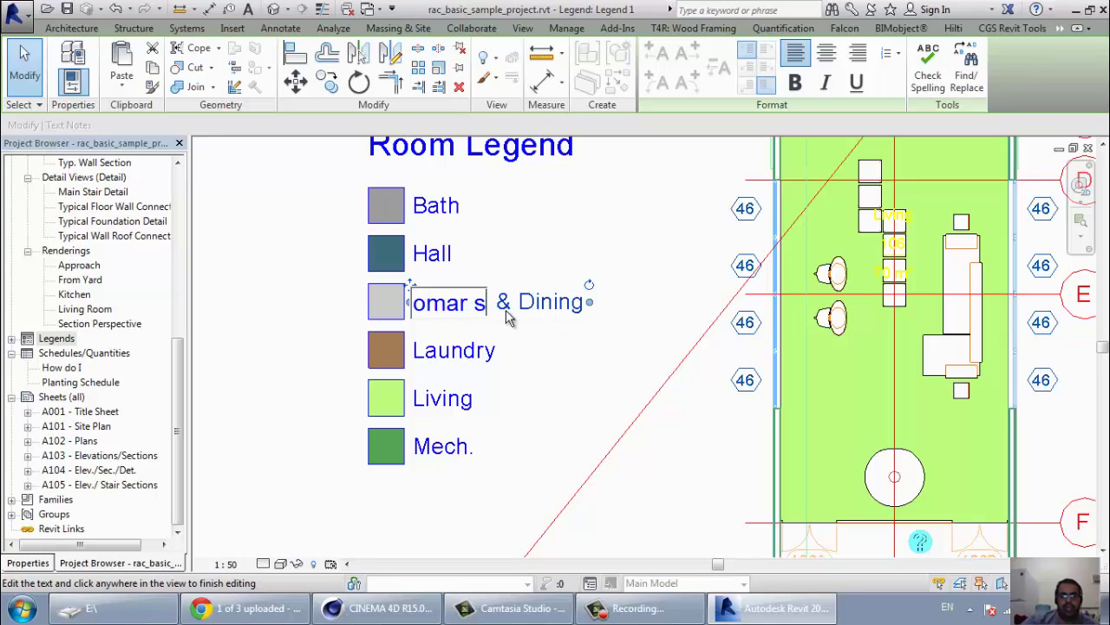
{"action": "type", "text": "elim"}
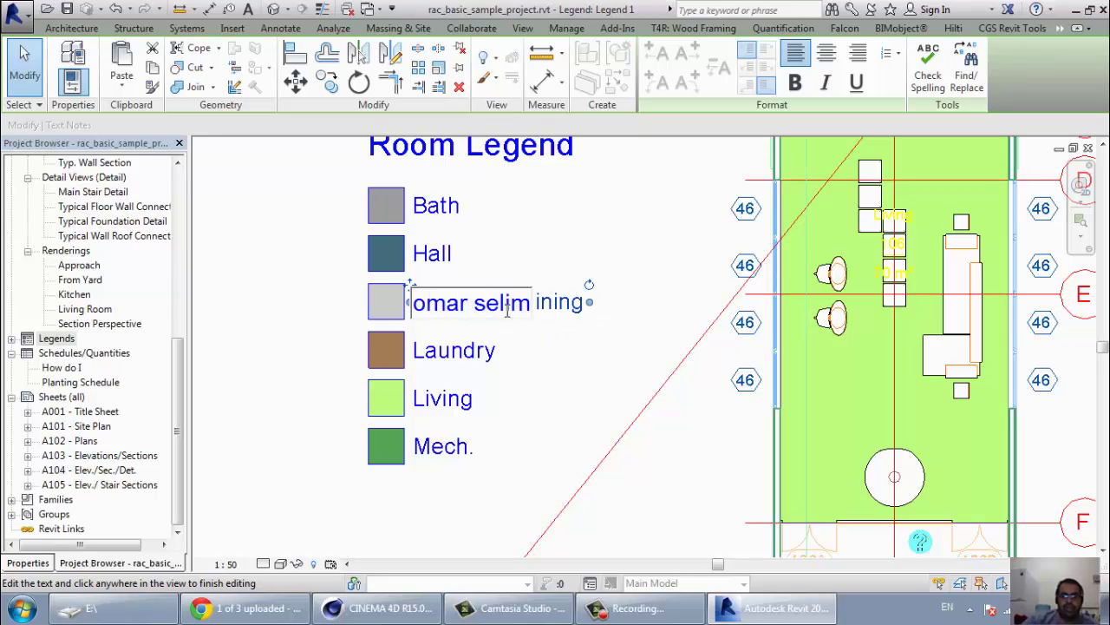
{"action": "type", "text": " room"}
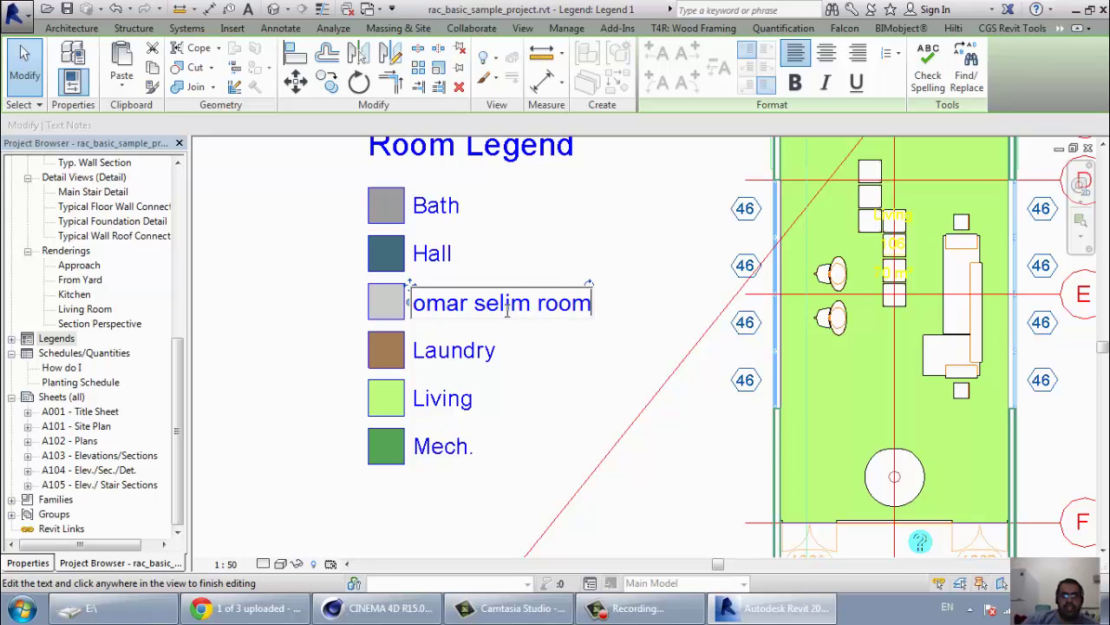
{"action": "left_click", "coordinate": [622, 458]}
- Finish editing the legend text note
{"action": "scroll", "coordinate": [622, 458], "scroll_direction": "down", "scroll_amount": 5}
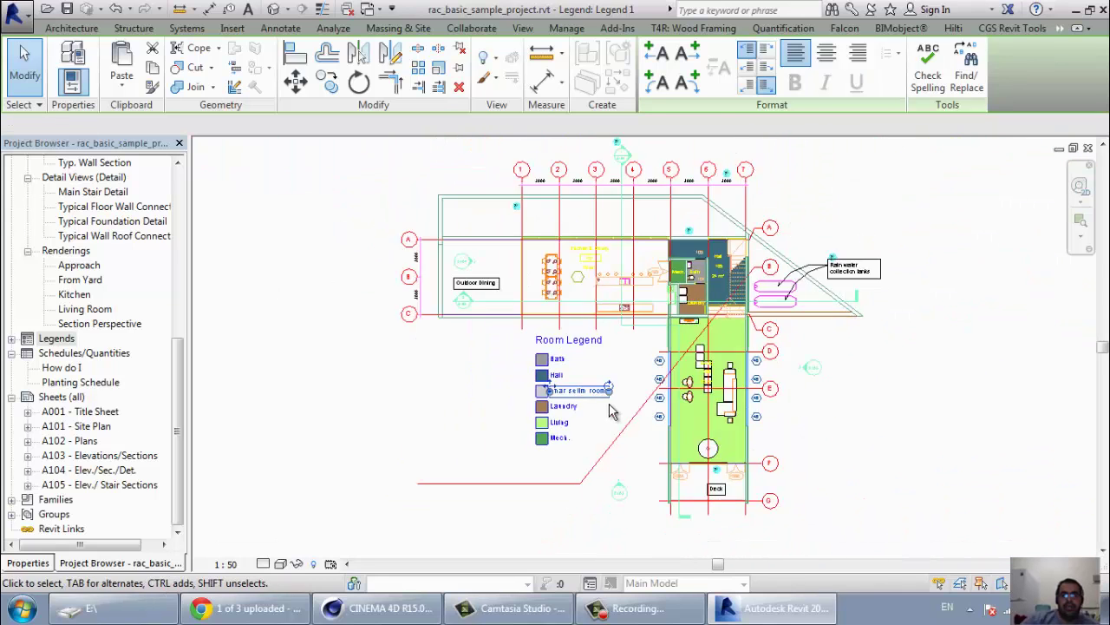
{"action": "scroll", "coordinate": [452, 377], "scroll_direction": "down", "scroll_amount": 3}
{"action": "key", "text": "Escape"}
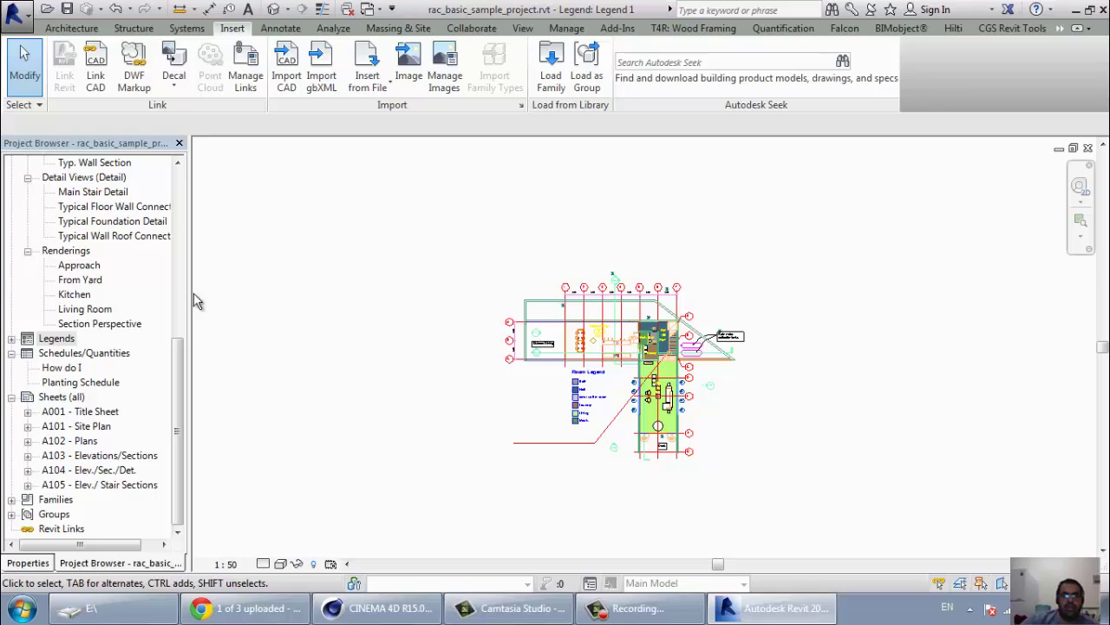
- Open the A001 - Title Sheet and then the A101 - Site Plan sheet
{"action": "left_click", "coordinate": [180, 286]}
{"action": "mouse_move", "coordinate": [180, 286]}
{"action": "left_mouse_down"}
{"action": "mouse_move", "coordinate": [165, 439]}
{"action": "mouse_move", "coordinate": [180, 398]}
{"action": "left_mouse_up"}
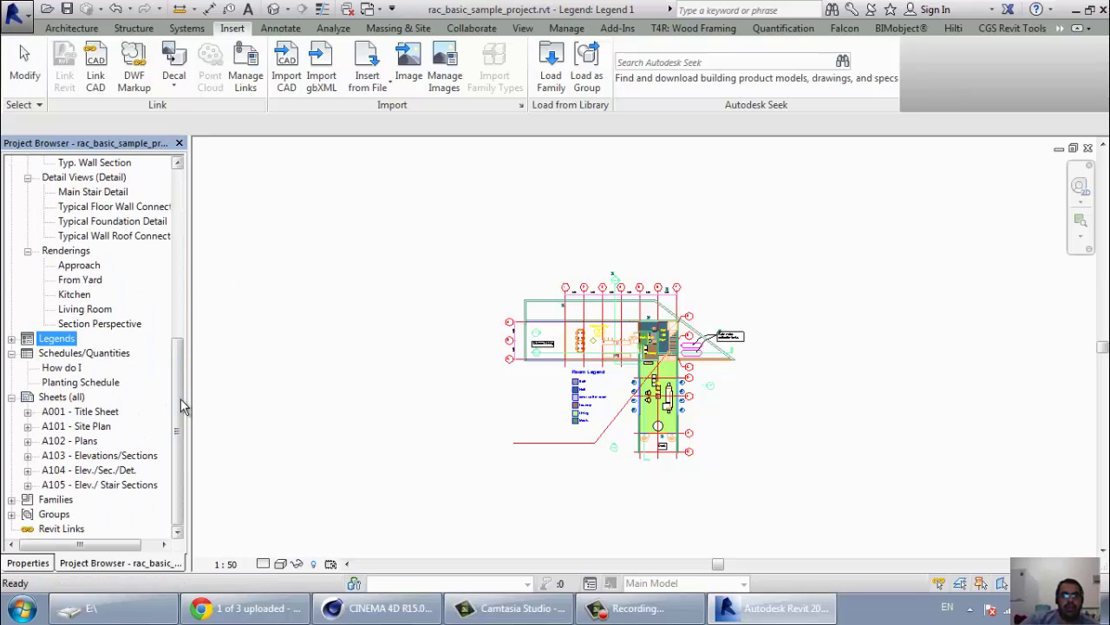
{"action": "double_click", "coordinate": [76, 413]}
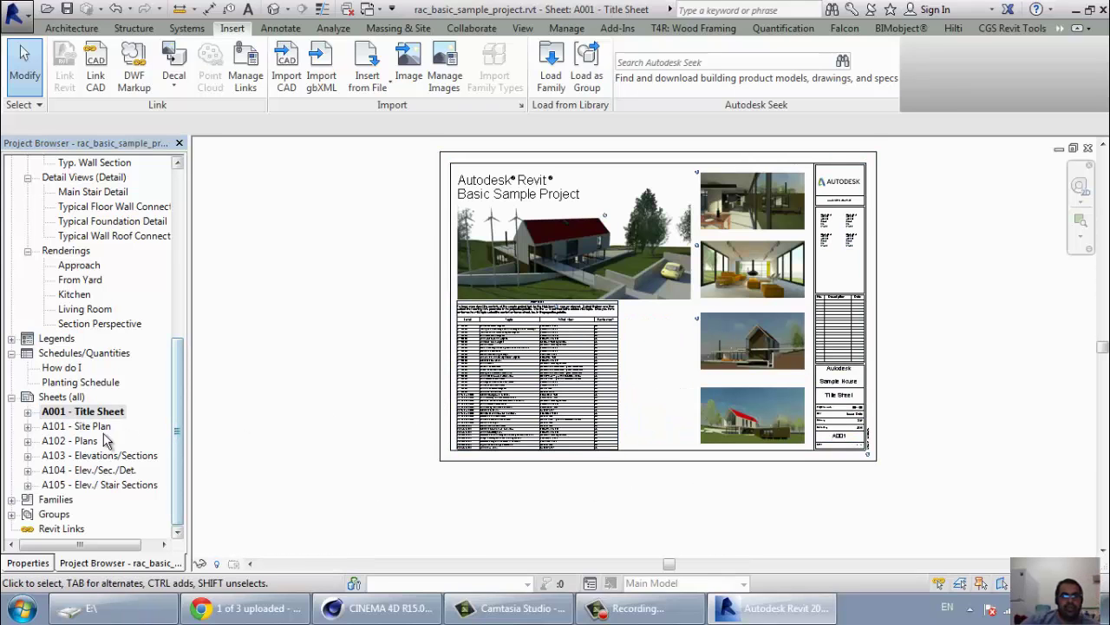
{"action": "double_click", "coordinate": [87, 428]}
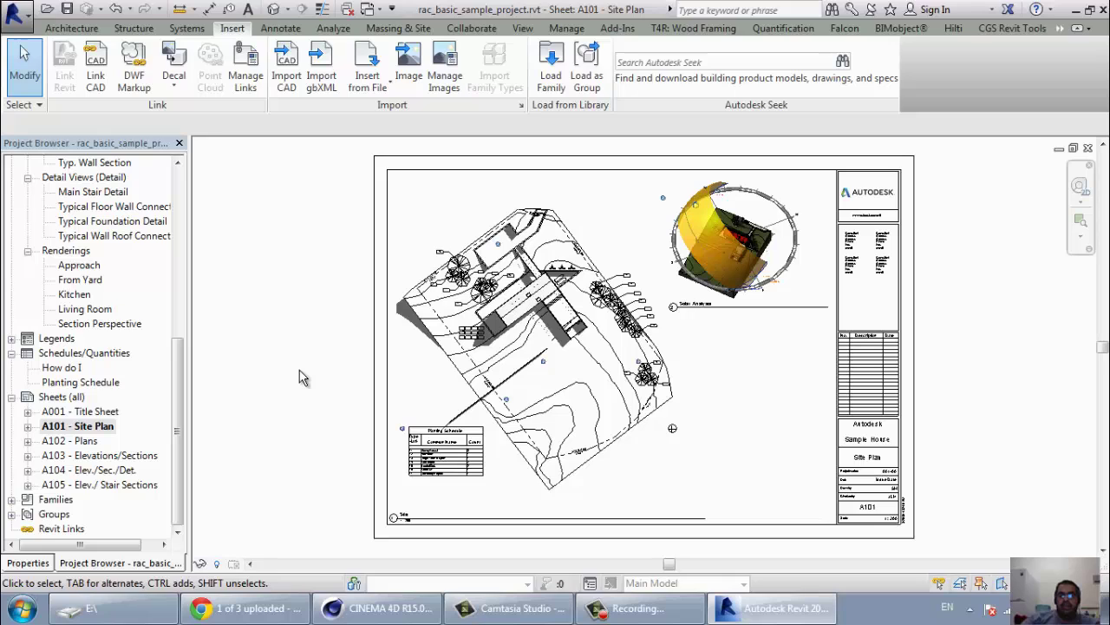
{"action": "left_click_drag", "start_coordinate": [177, 417], "coordinate": [177, 233]}
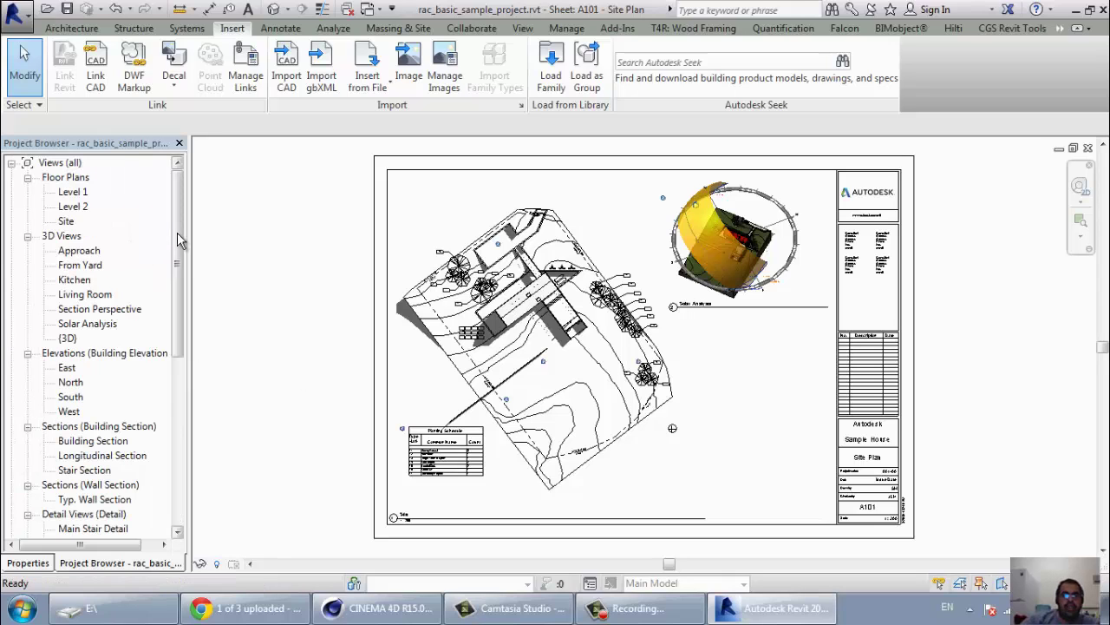
{"action": "left_click", "coordinate": [47, 10]}
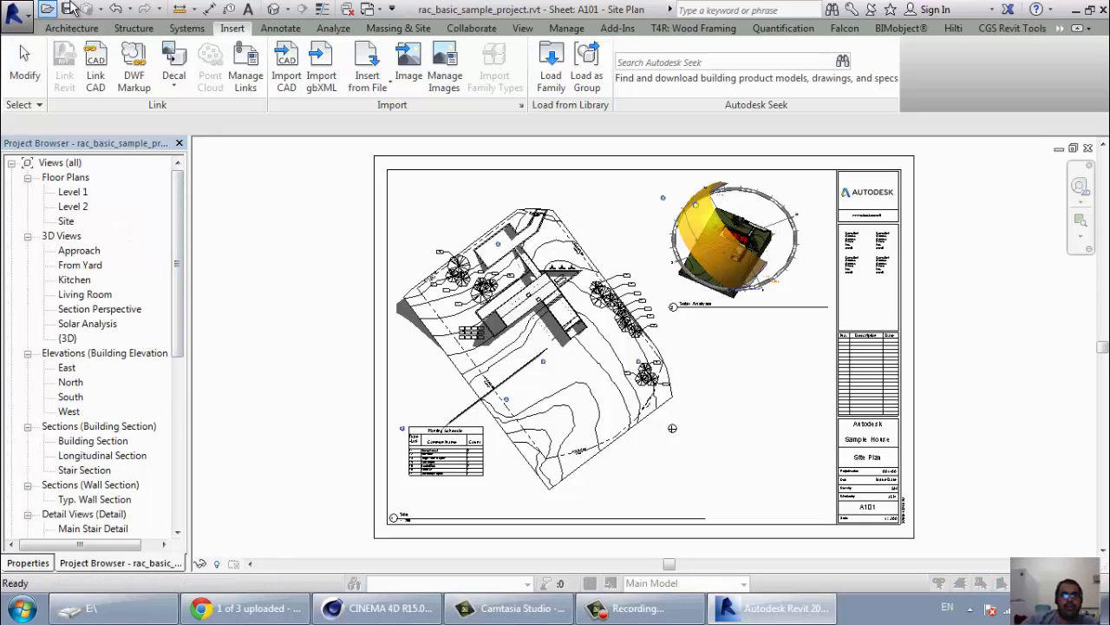
{"action": "left_click", "coordinate": [389, 113]}
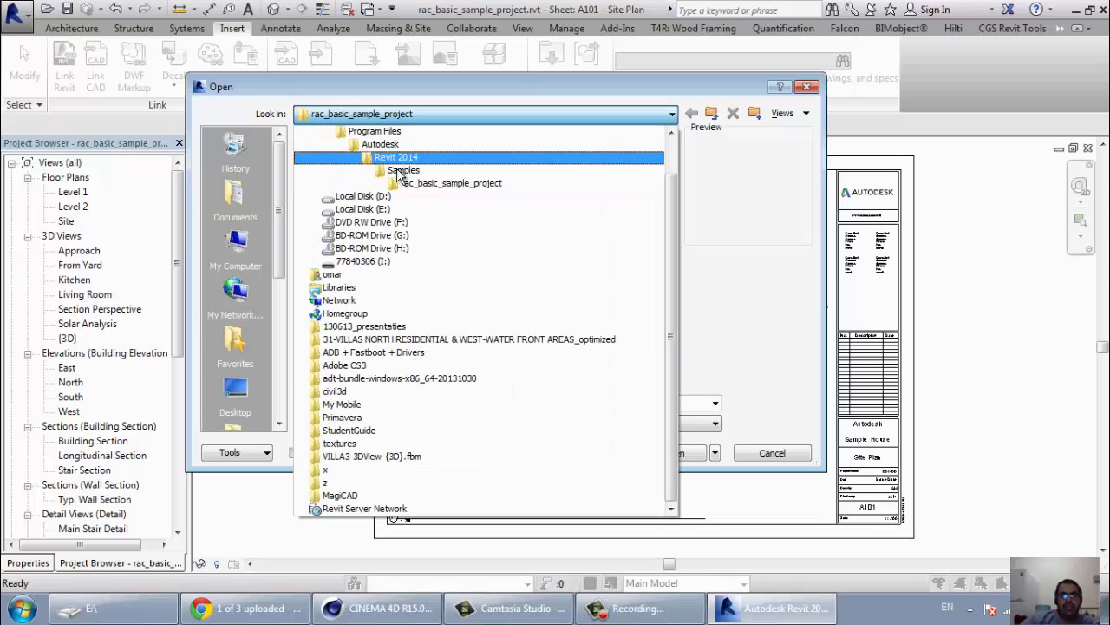
{"action": "scroll", "coordinate": [412, 209], "scroll_direction": "up", "scroll_amount": 1}
{"action": "left_click", "coordinate": [414, 212]}
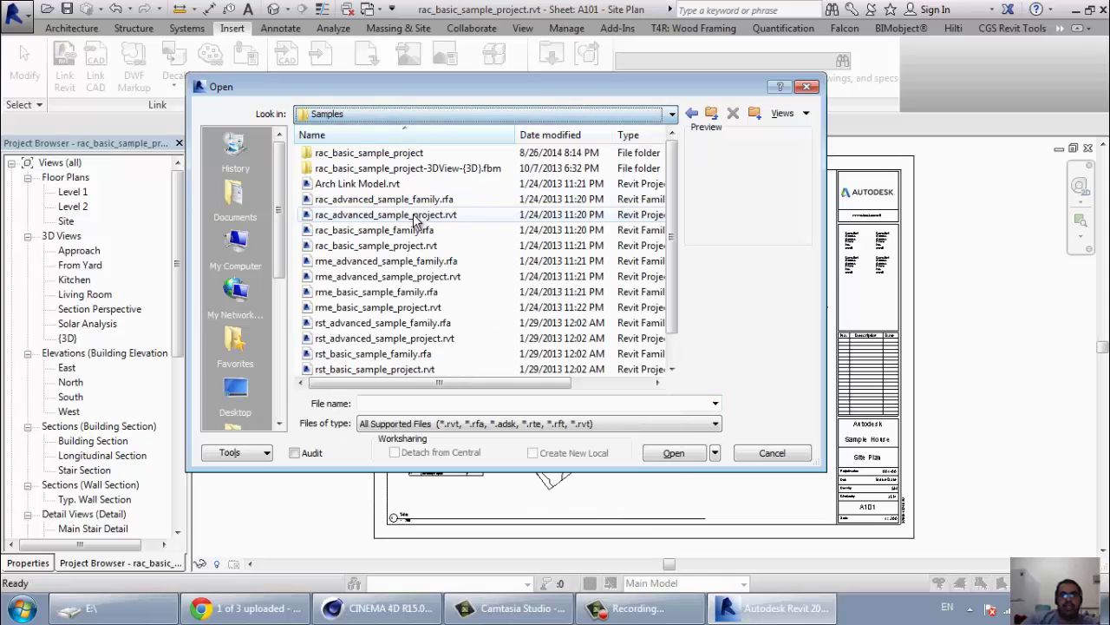
{"action": "left_click", "coordinate": [386, 214]}
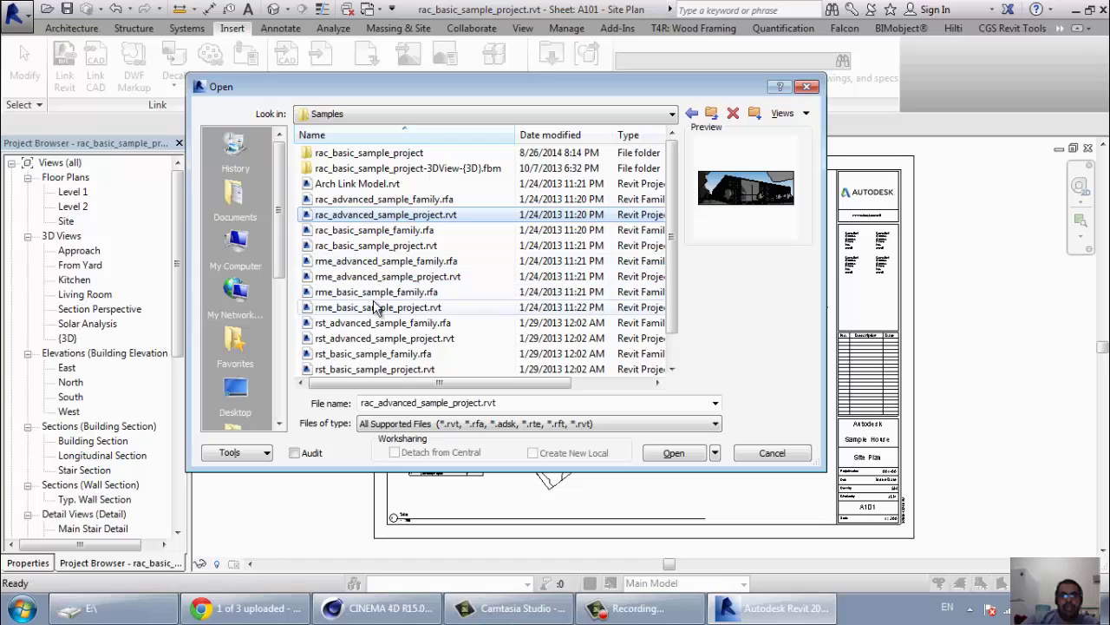
{"action": "left_click", "coordinate": [381, 276]}
{"action": "scroll", "coordinate": [390, 319], "scroll_direction": "down", "scroll_amount": 1}
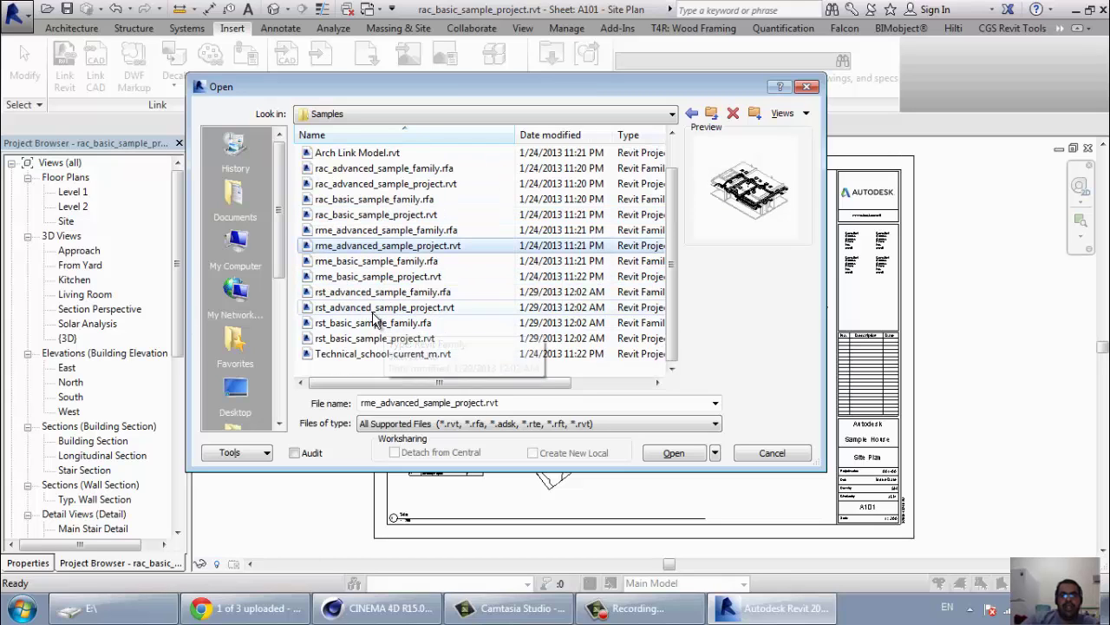
{"action": "left_click", "coordinate": [334, 309]}
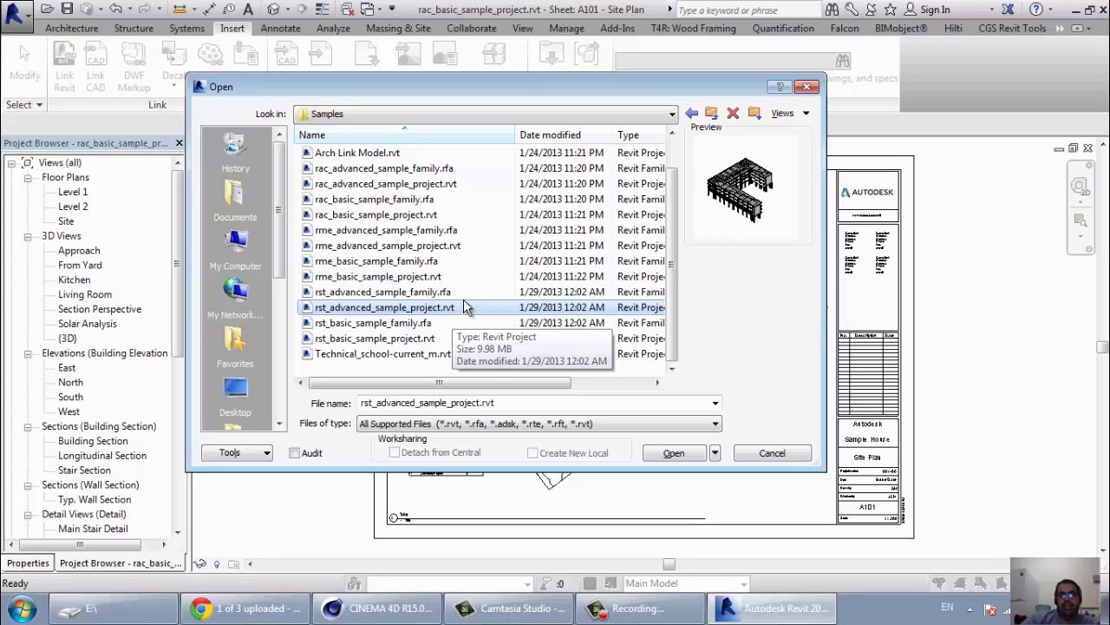
{"action": "key", "text": "Up"}
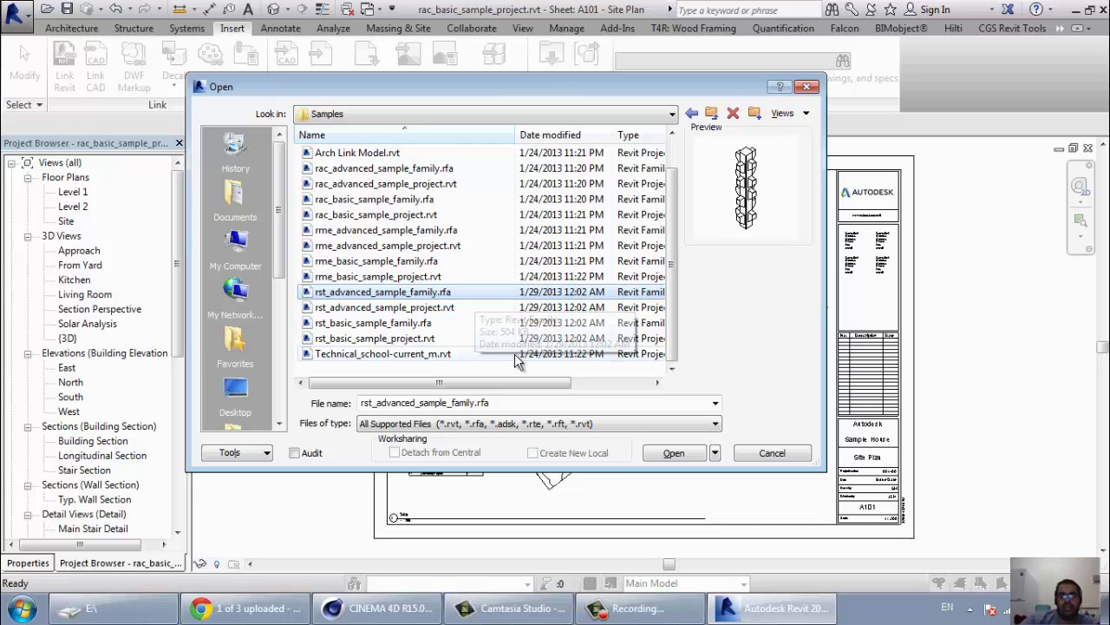
{"action": "left_click", "coordinate": [750, 450]}
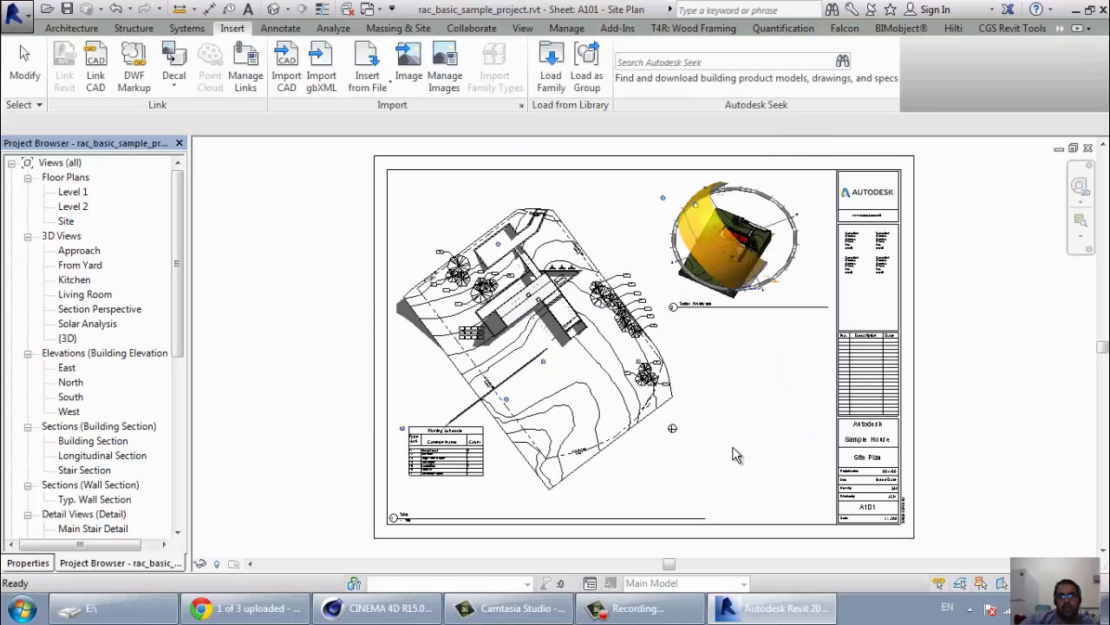
- Open the Level 1 floor plan and start a DWG export from the Application menu
{"action": "double_click", "coordinate": [73, 195]}
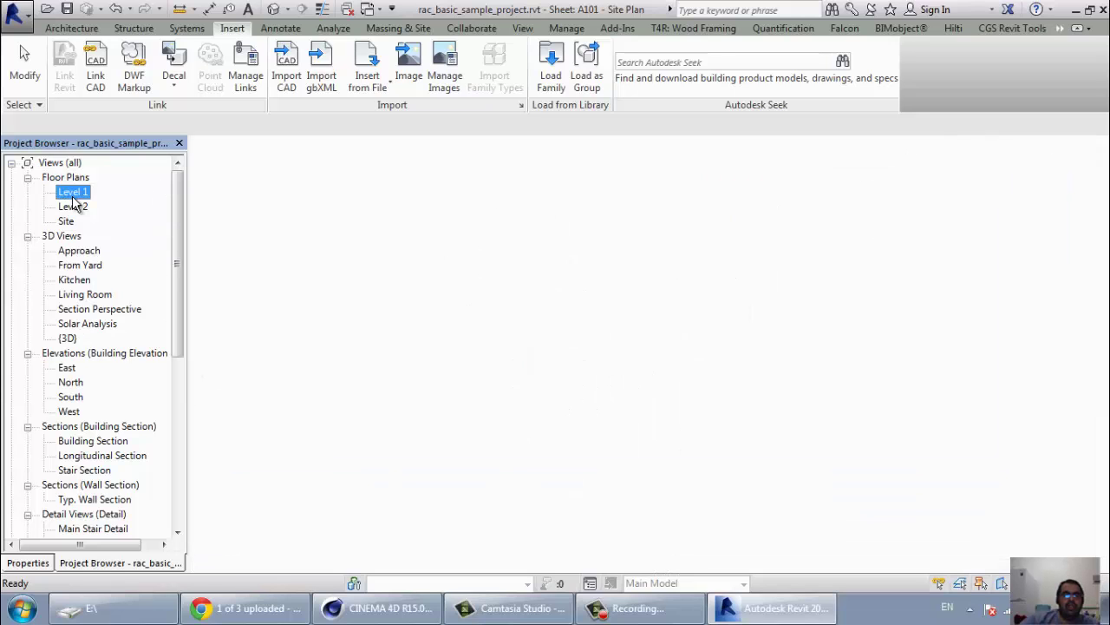
{"action": "scroll", "coordinate": [360, 411], "scroll_direction": "down", "scroll_amount": 5}
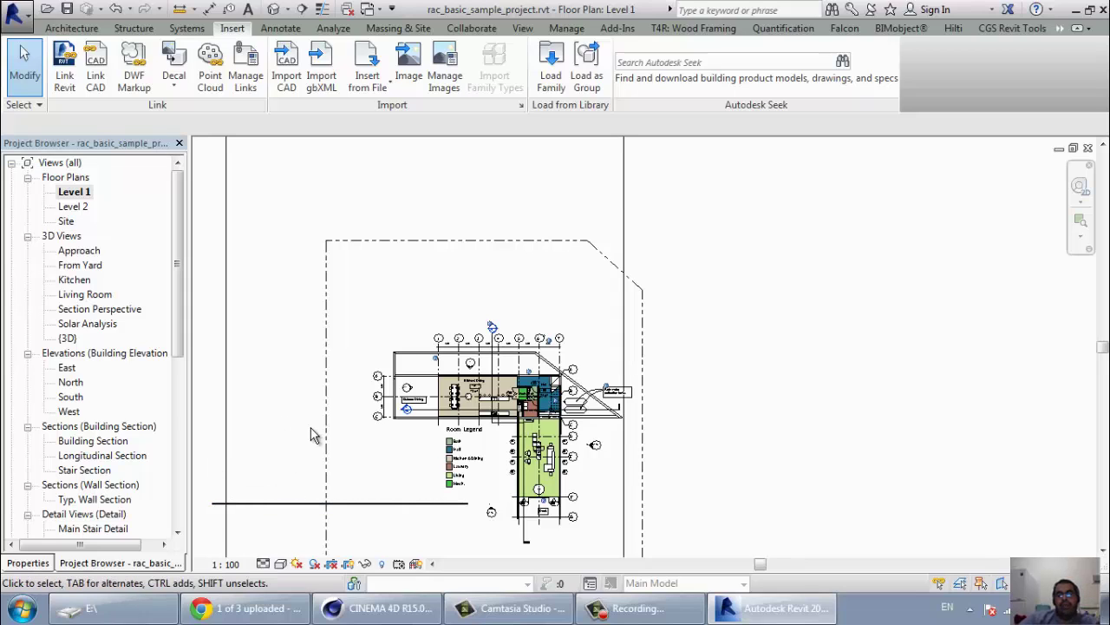
{"action": "left_click", "coordinate": [16, 13]}
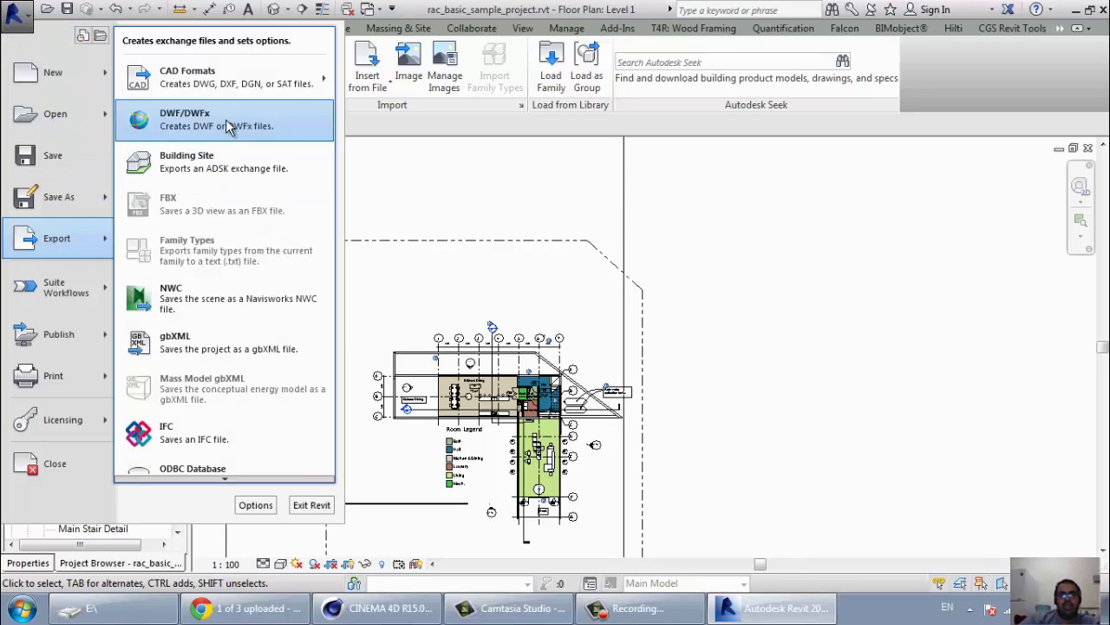
{"action": "mouse_move", "coordinate": [223, 76]}
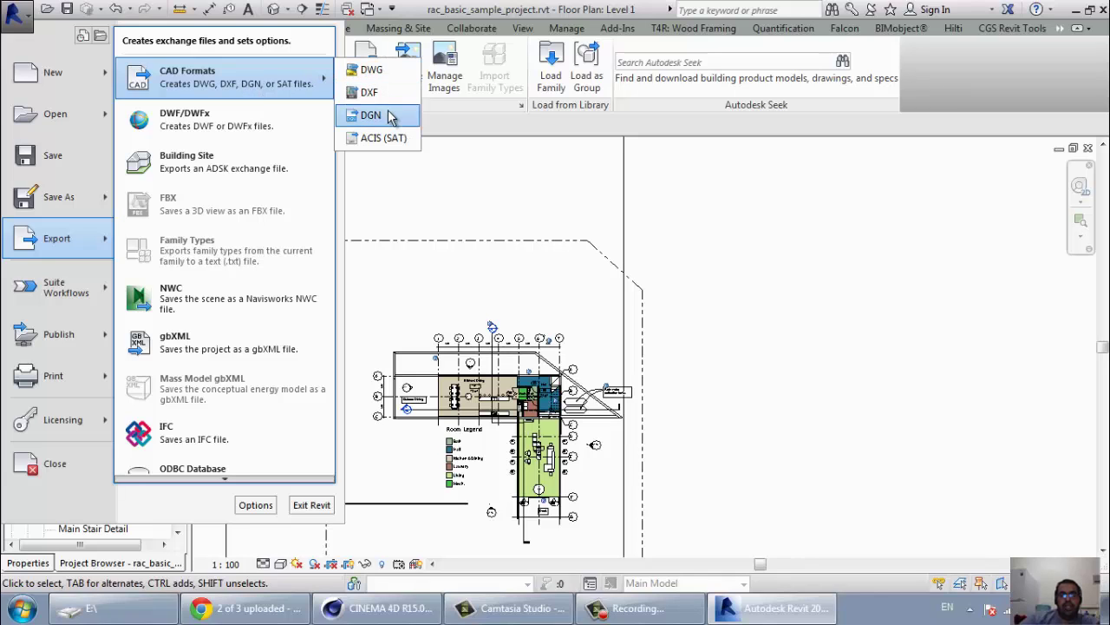
{"action": "left_click", "coordinate": [370, 73]}
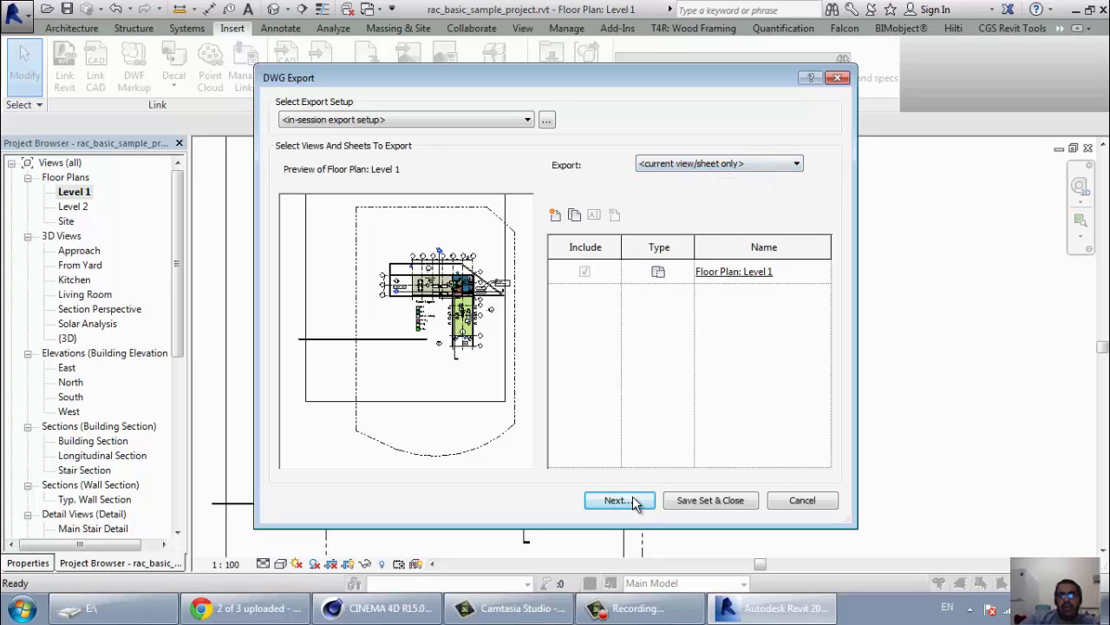
- Export the in-session view/sheet set, listing every model view and checking them all
{"action": "left_click", "coordinate": [692, 173]}
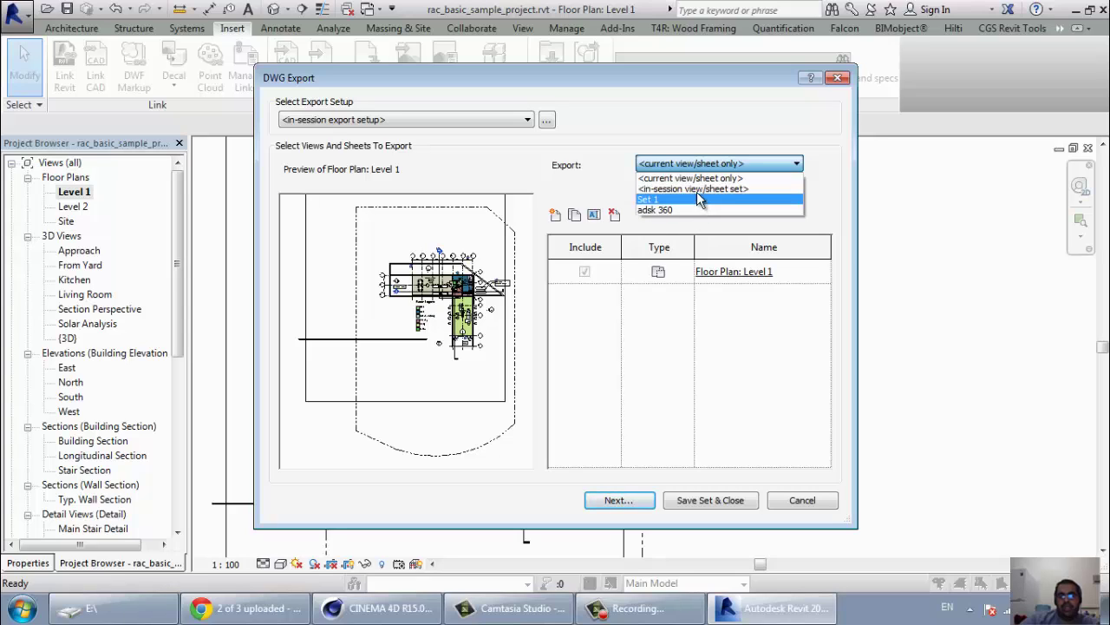
{"action": "left_click", "coordinate": [699, 190]}
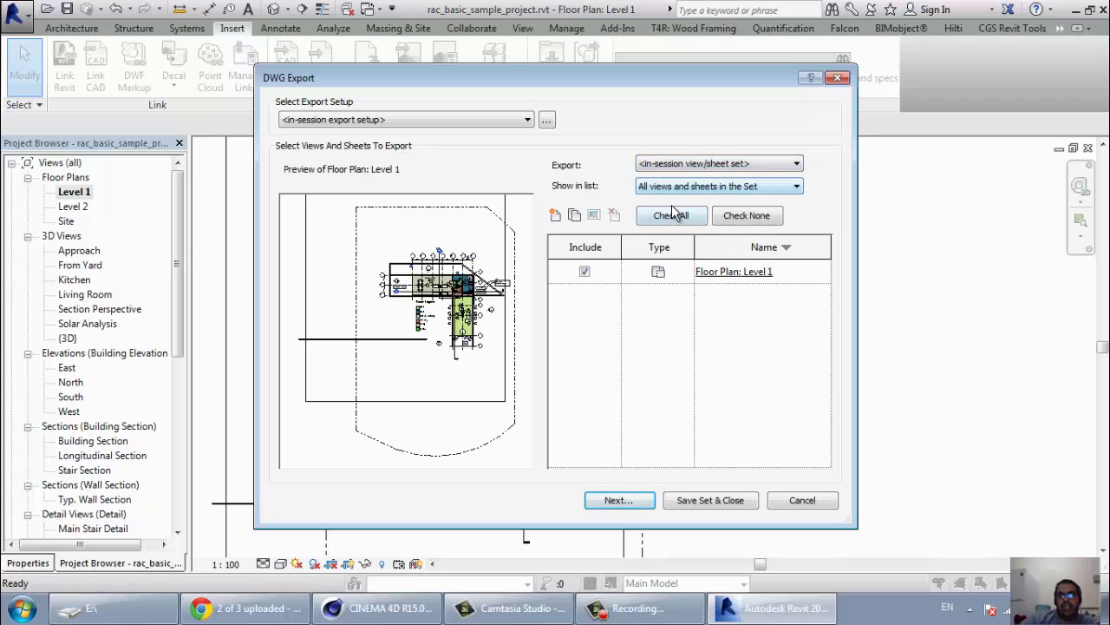
{"action": "left_click", "coordinate": [674, 190]}
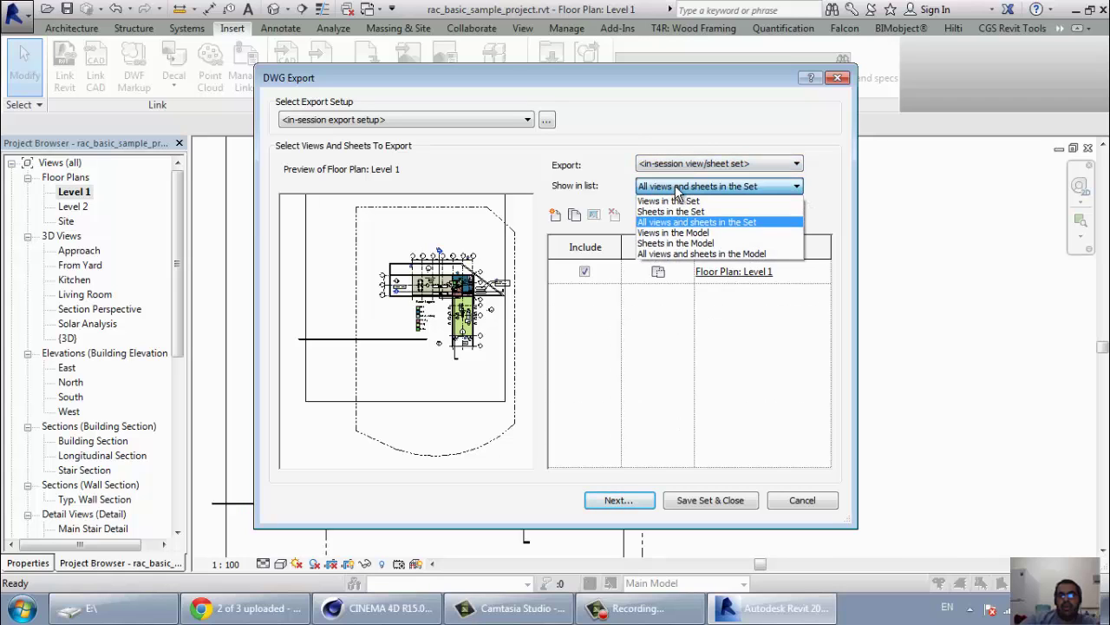
{"action": "left_click", "coordinate": [691, 233]}
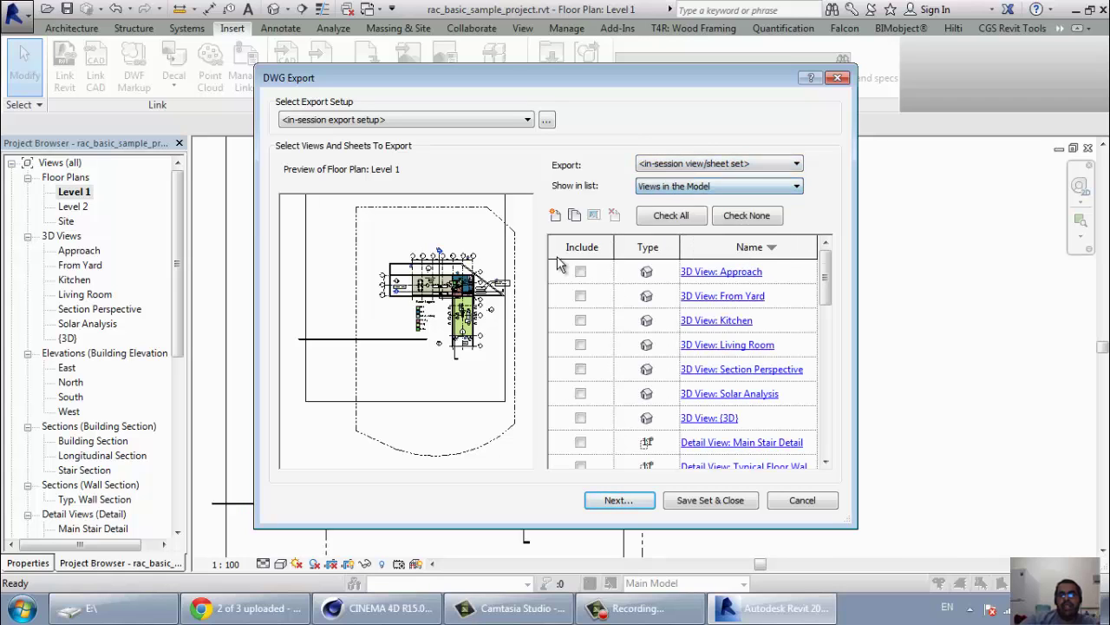
{"action": "left_click", "coordinate": [669, 222]}
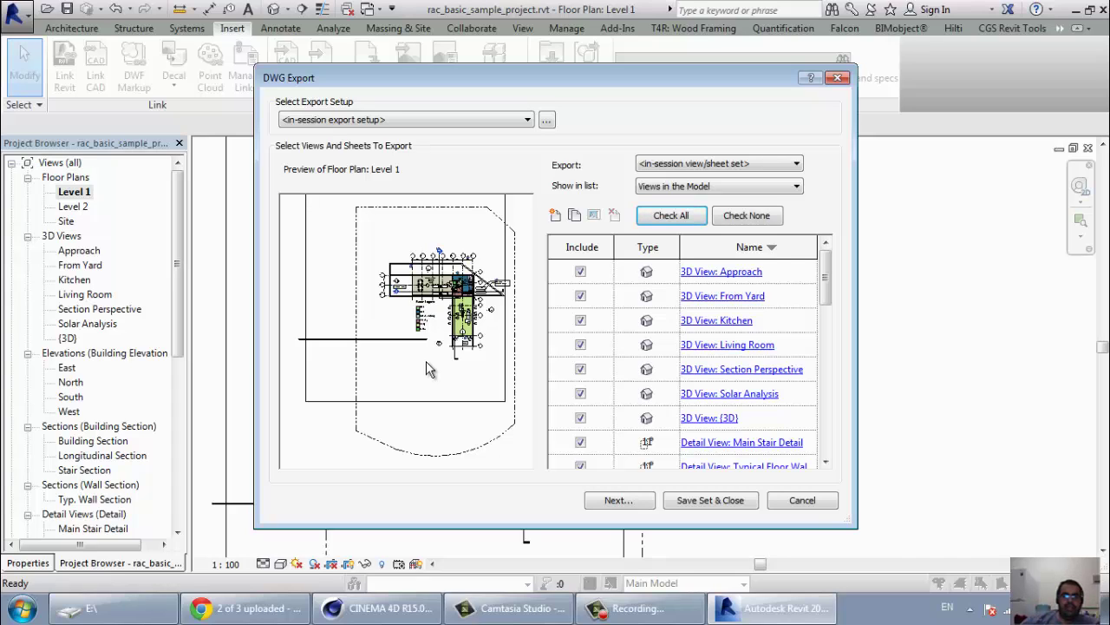
- Change the export list to show all views and sheets in the model
{"action": "left_click", "coordinate": [680, 184]}
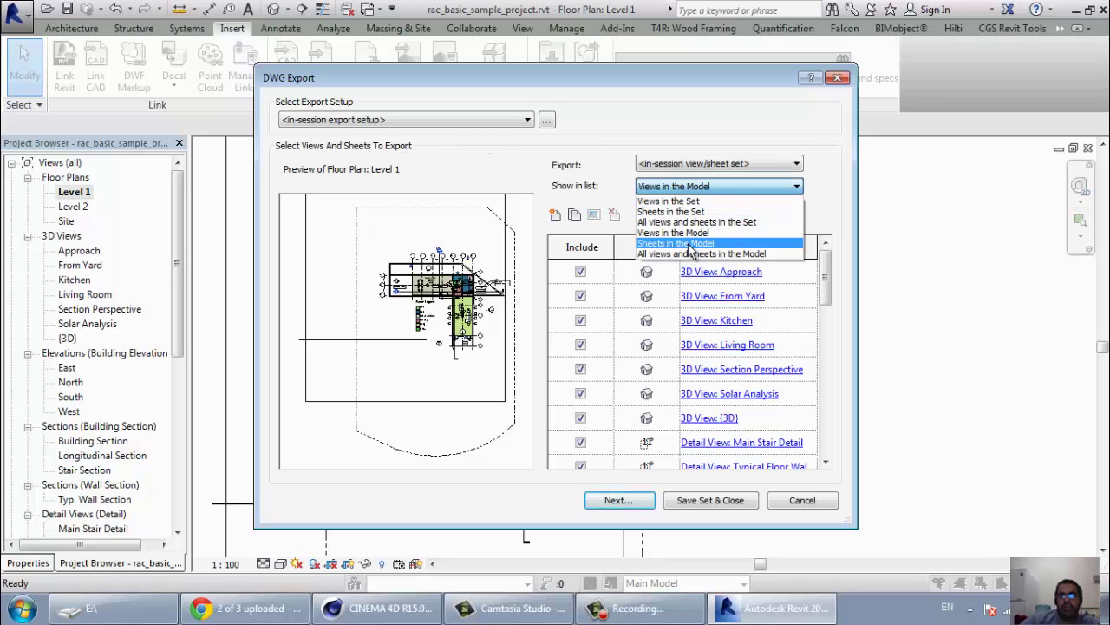
{"action": "left_click", "coordinate": [690, 244]}
{"action": "left_click", "coordinate": [686, 186]}
{"action": "left_click", "coordinate": [694, 253]}
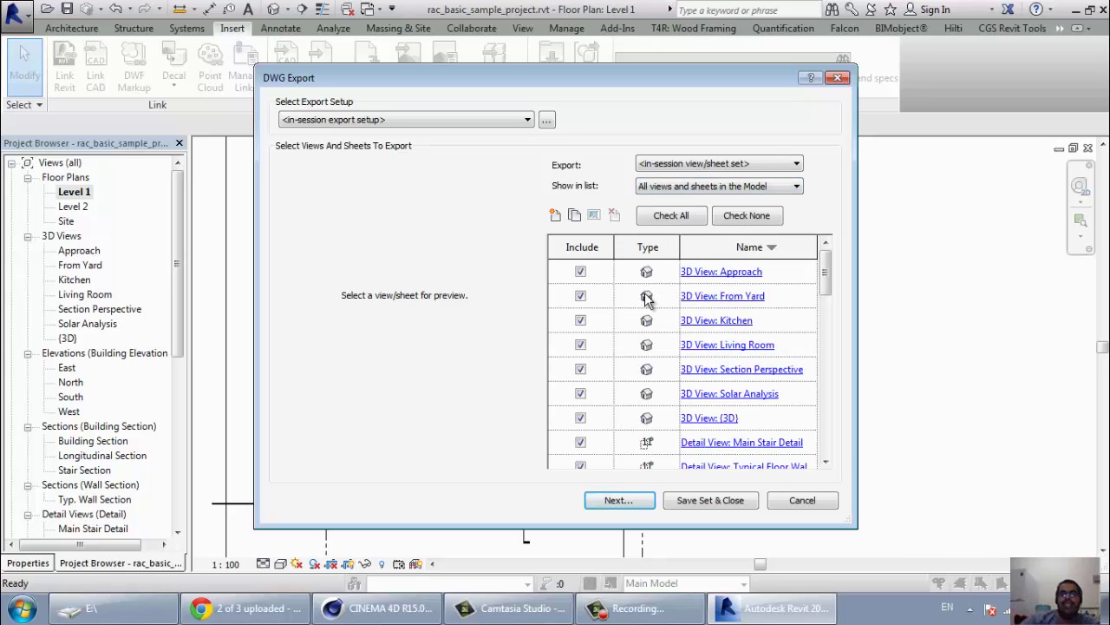
{"action": "mouse_move", "coordinate": [826, 269]}
{"action": "left_mouse_down"}
{"action": "mouse_move", "coordinate": [825, 335]}
{"action": "mouse_move", "coordinate": [790, 471]}
{"action": "left_mouse_up"}
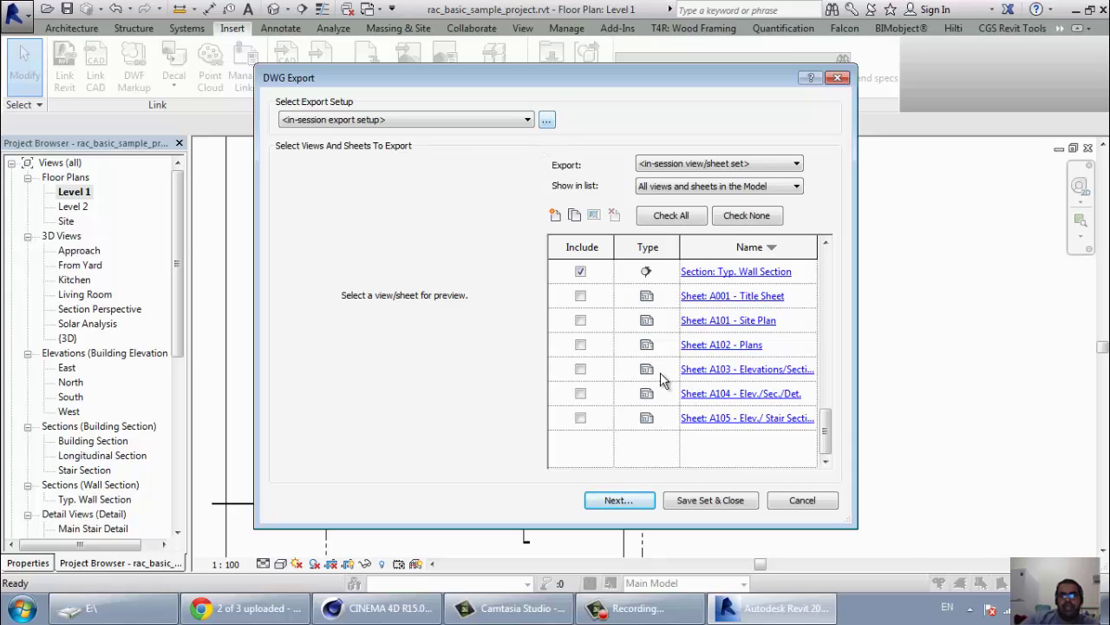
- In the export setup, set the Air Terminals colour ID to 2
{"action": "left_click", "coordinate": [547, 123]}
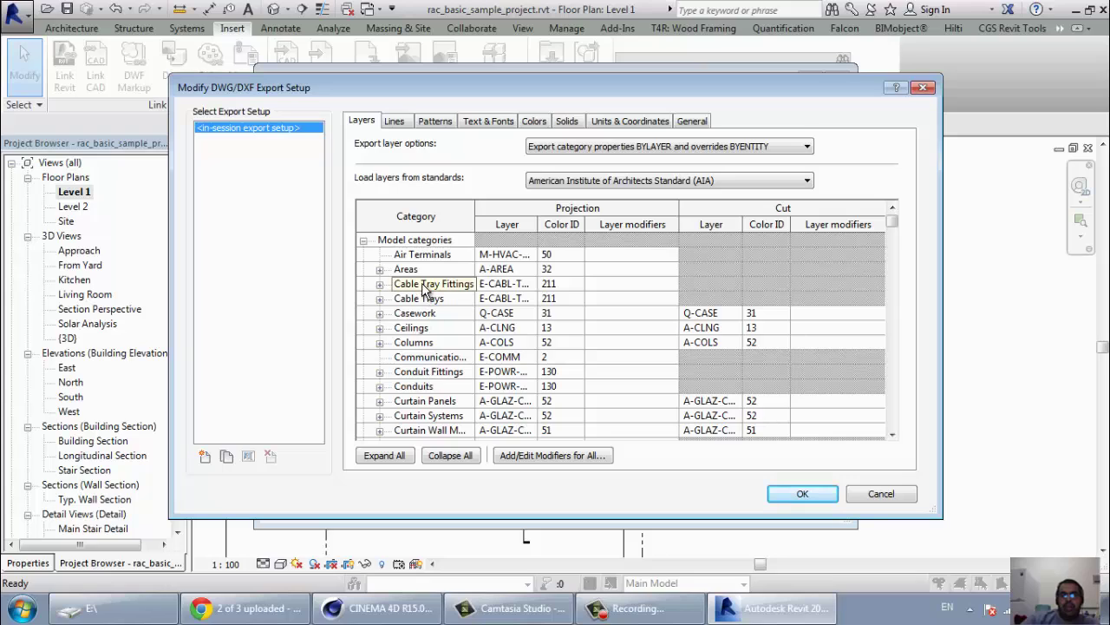
{"action": "left_click", "coordinate": [434, 255]}
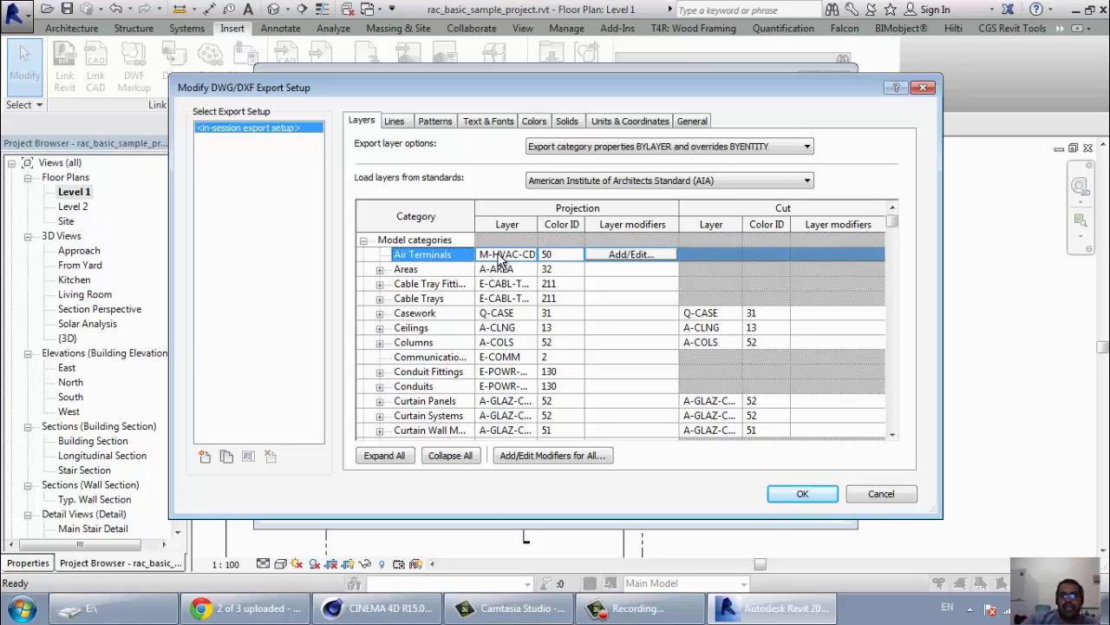
{"action": "left_click", "coordinate": [565, 259]}
{"action": "type", "text": "2"}
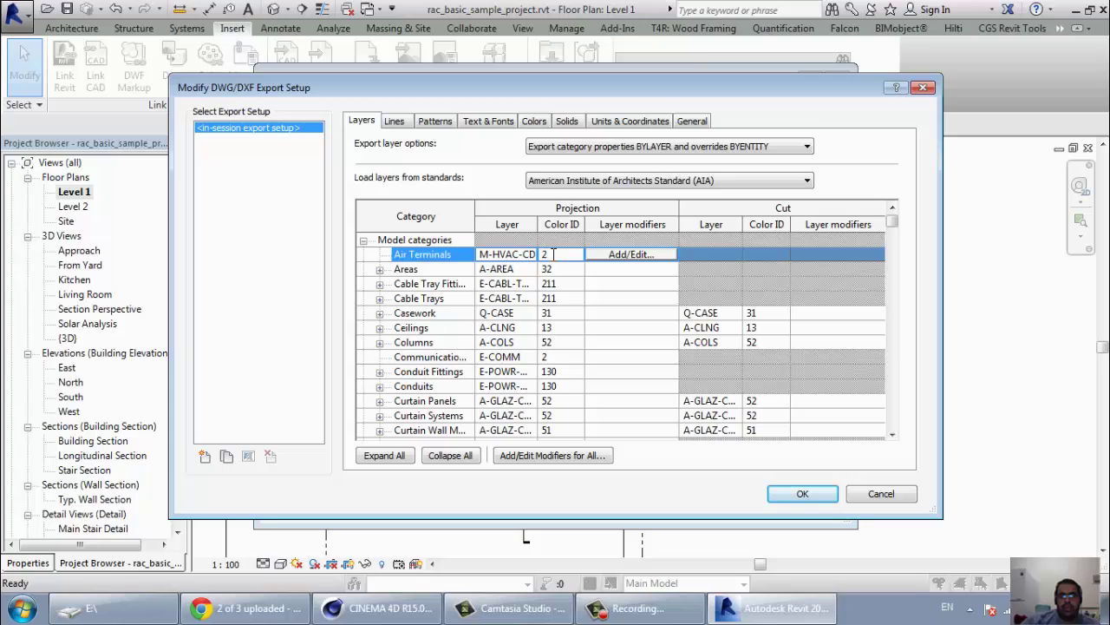
- Review the linetype, hatch pattern (ANSI33) and font mappings
{"action": "left_click", "coordinate": [394, 121]}
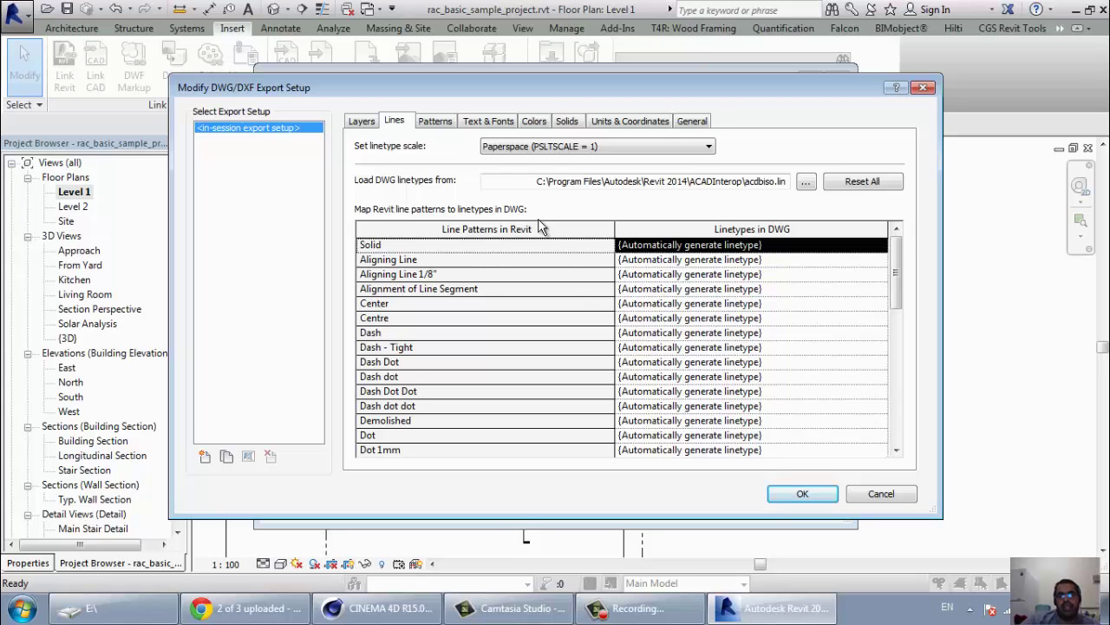
{"action": "left_click", "coordinate": [444, 127]}
{"action": "left_click", "coordinate": [399, 235]}
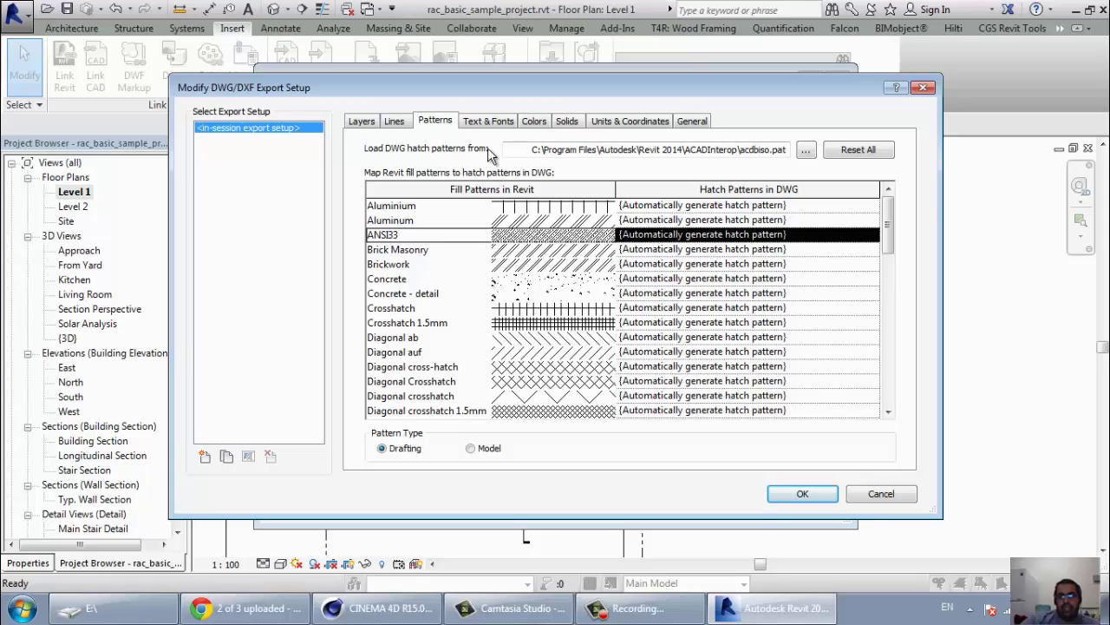
{"action": "left_click", "coordinate": [489, 122]}
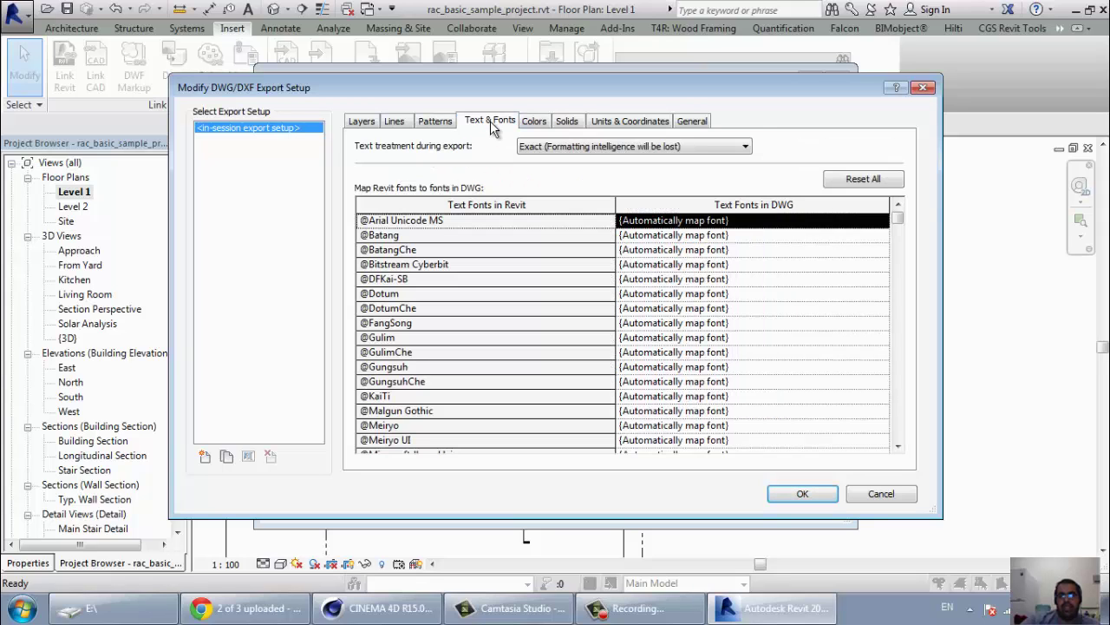
- Set the General export file format to AutoCAD 2007 Format
{"action": "left_click", "coordinate": [694, 125]}
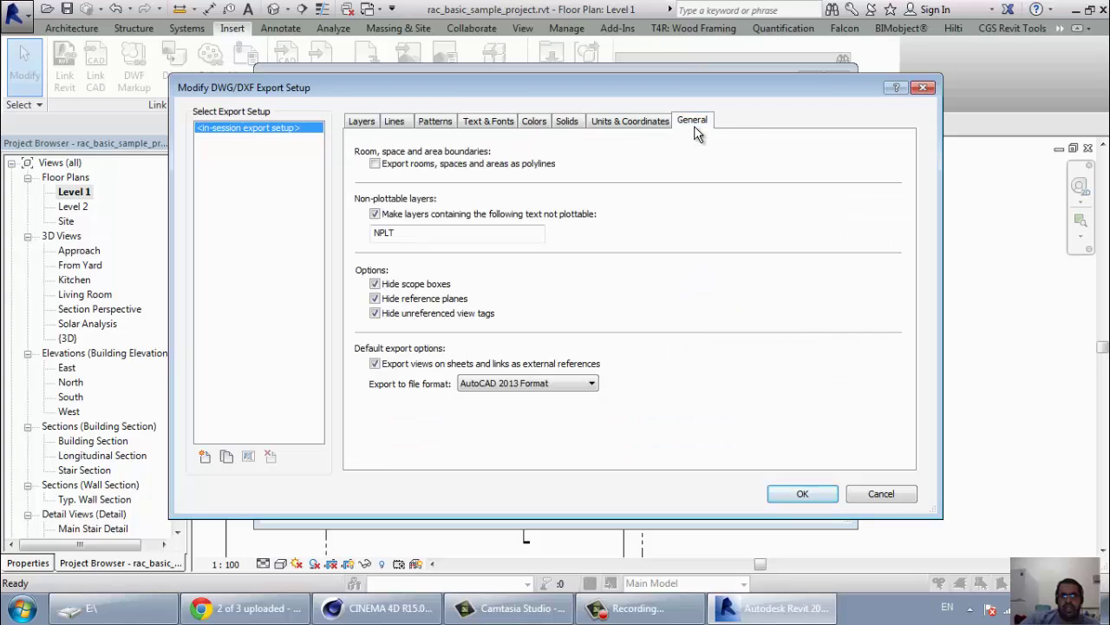
{"action": "left_click", "coordinate": [536, 382]}
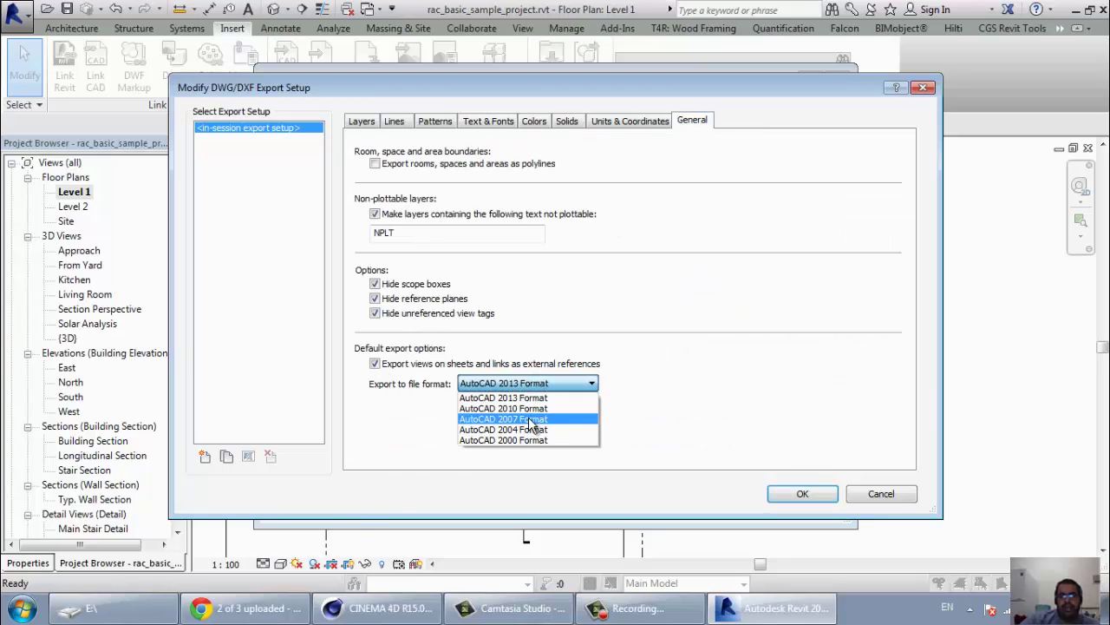
{"action": "left_click", "coordinate": [520, 416]}
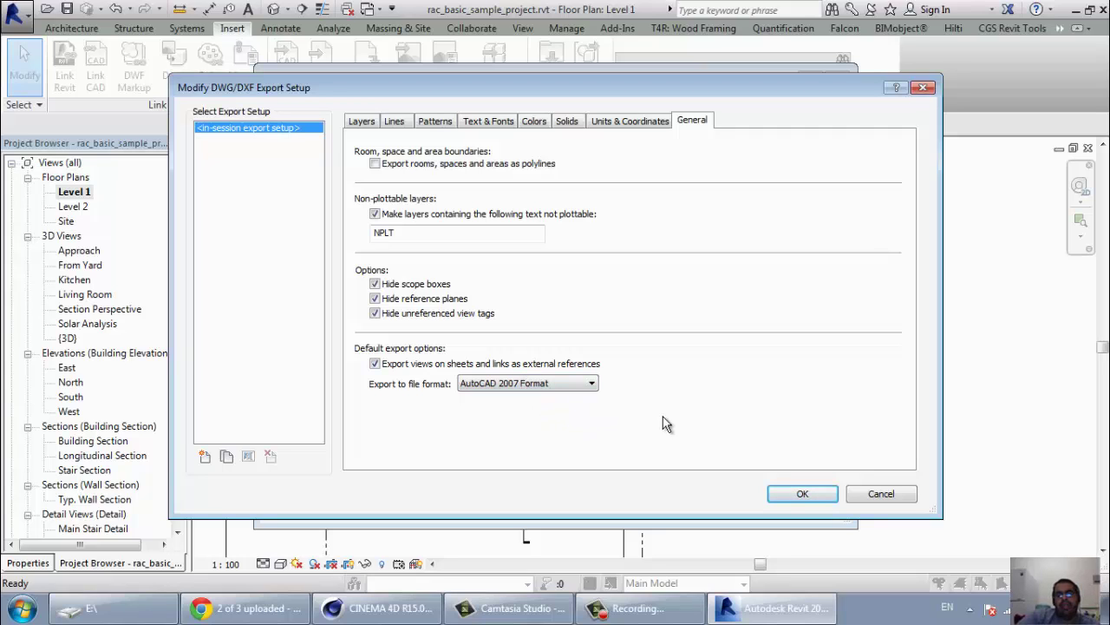
{"action": "left_click", "coordinate": [583, 393]}
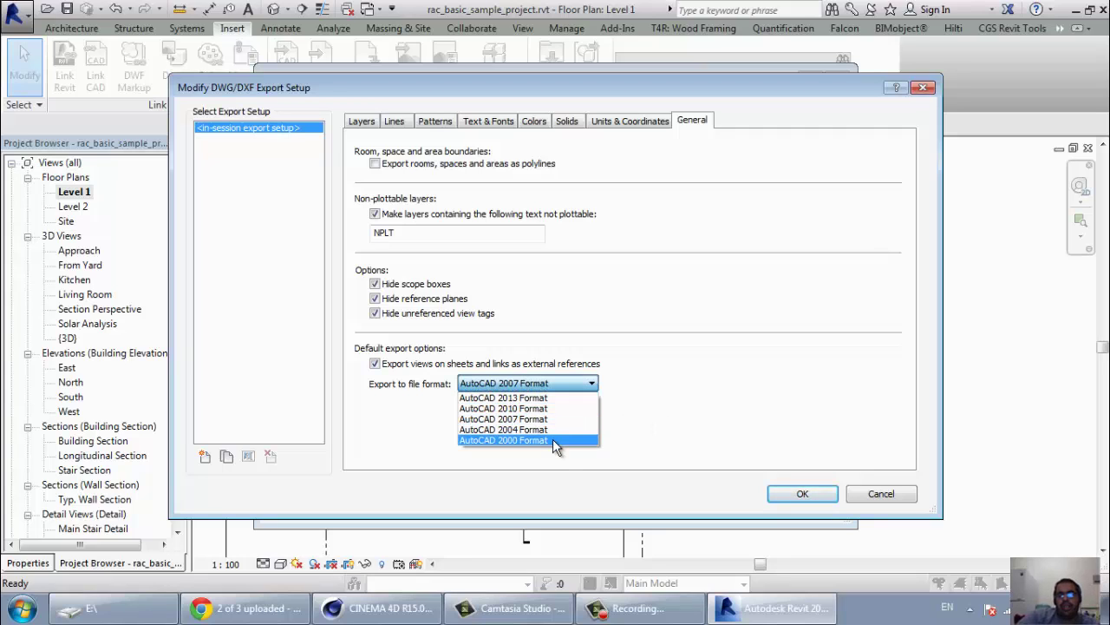
{"action": "left_click", "coordinate": [623, 461]}
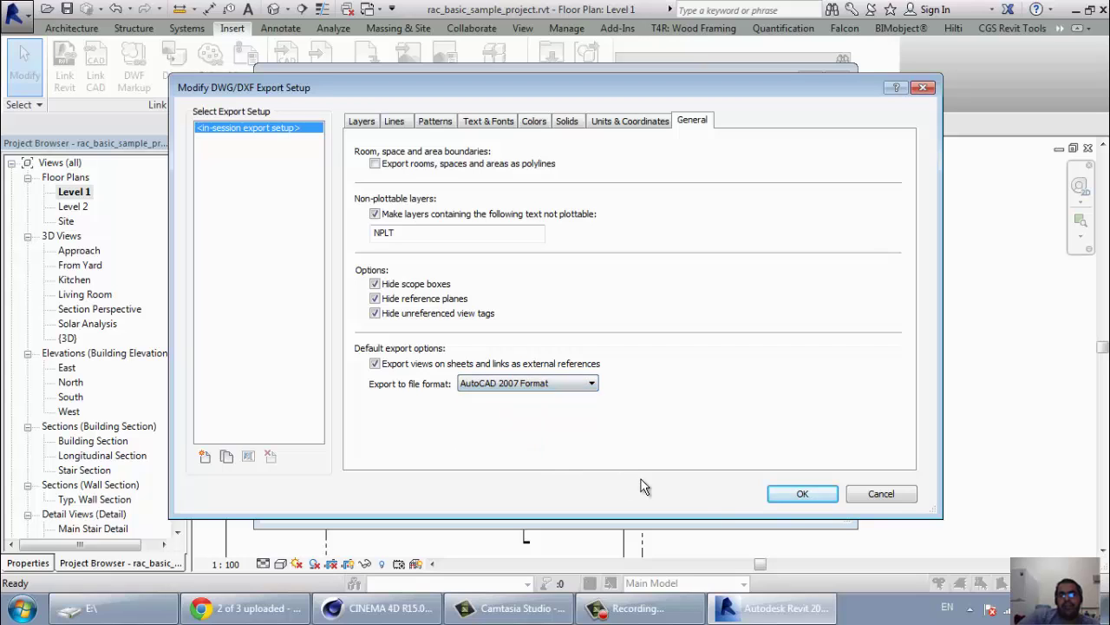
- Save the setup, keep long prefixed file names, disable external-reference export, then cancel saving
{"action": "left_click", "coordinate": [795, 494]}
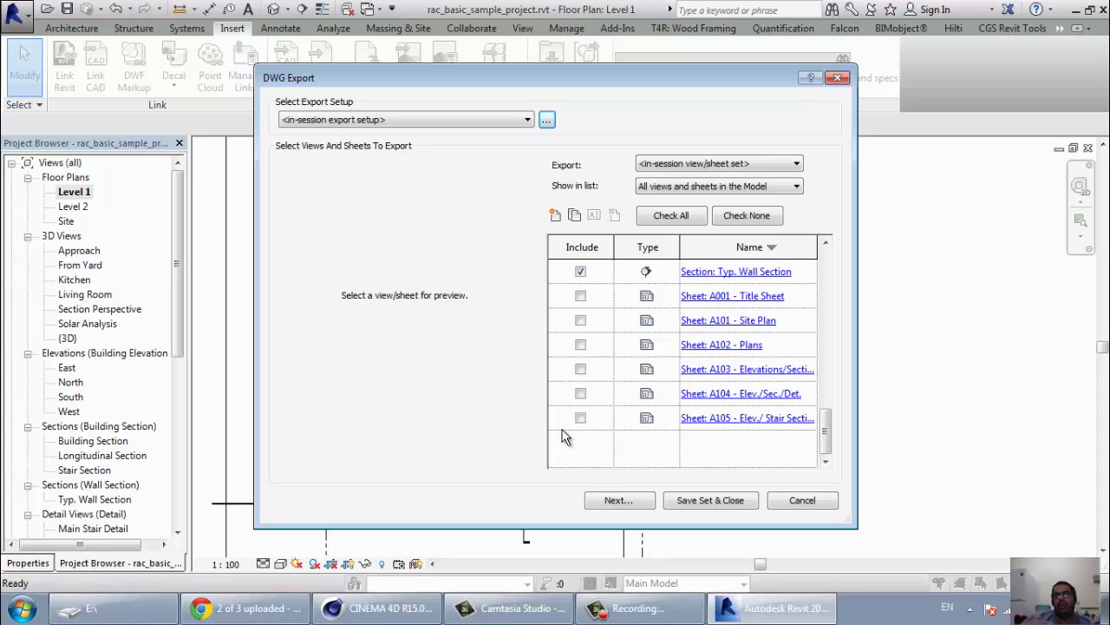
{"action": "left_click", "coordinate": [631, 508]}
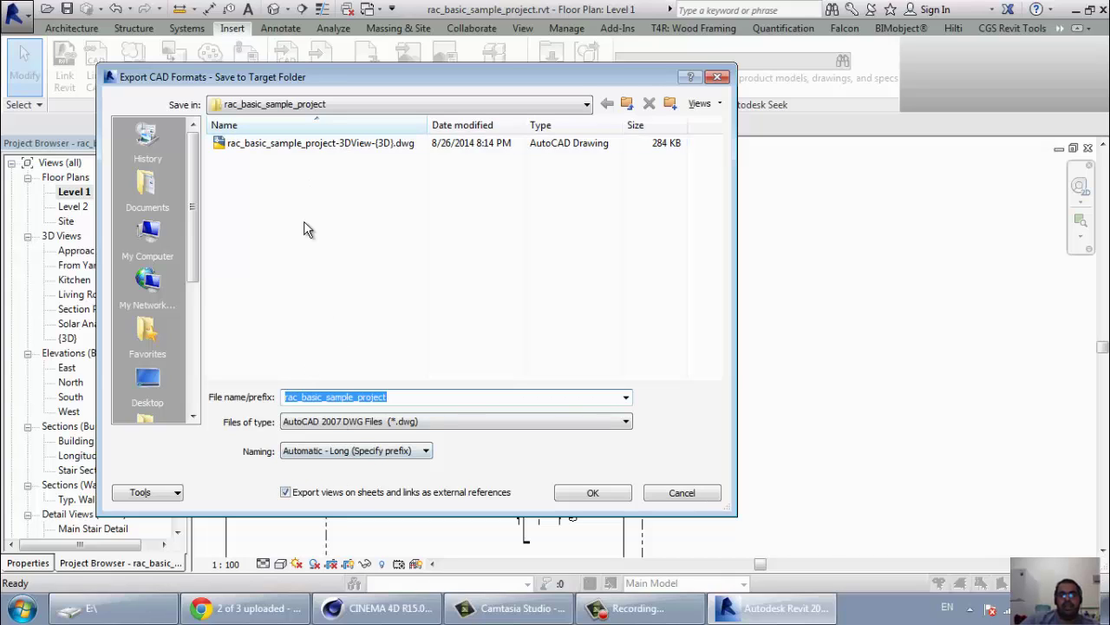
{"action": "left_click", "coordinate": [364, 452]}
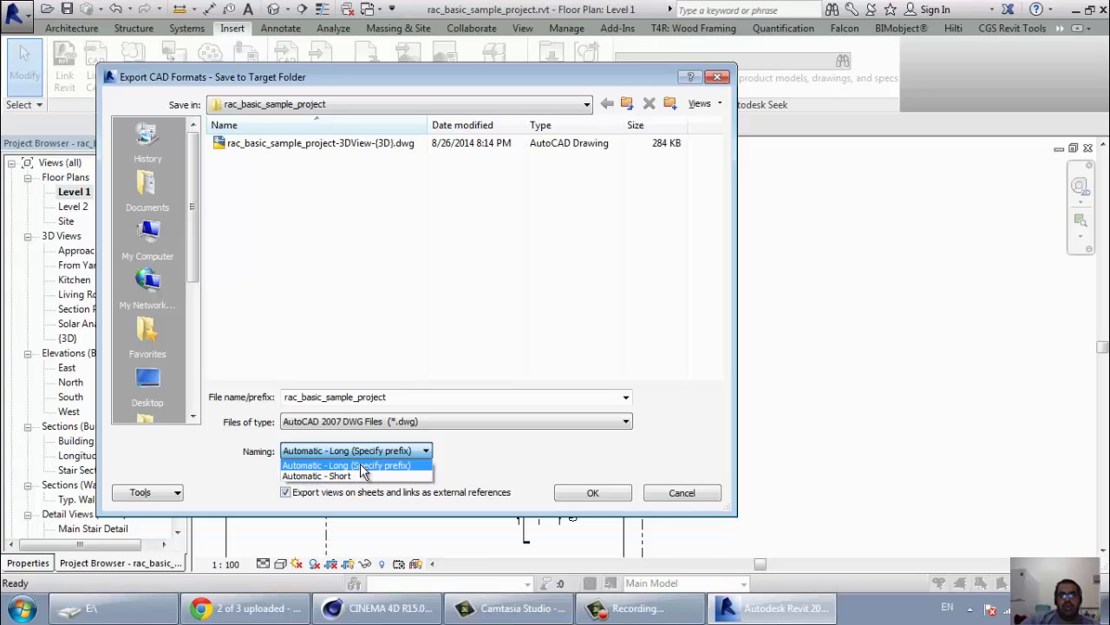
{"action": "left_click", "coordinate": [360, 463]}
{"action": "left_click", "coordinate": [363, 451]}
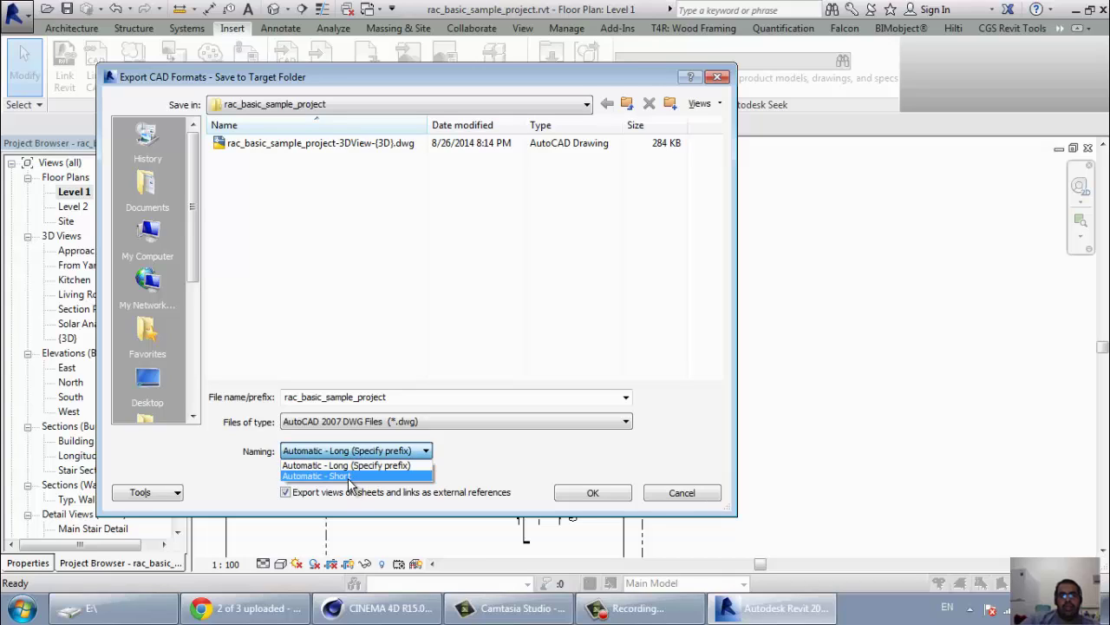
{"action": "left_click", "coordinate": [347, 473]}
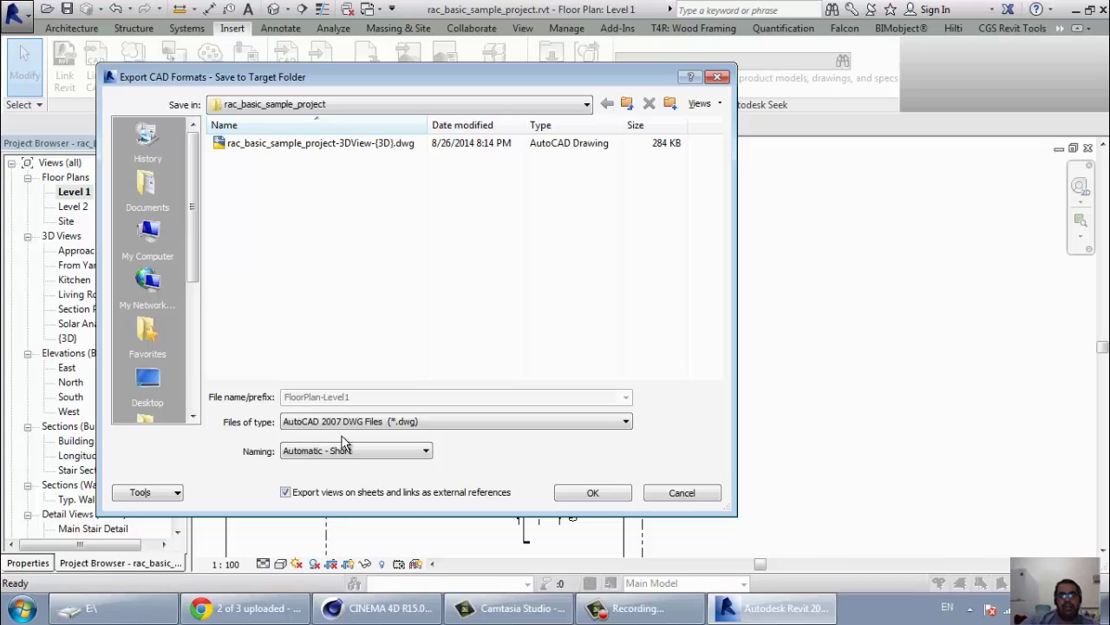
{"action": "left_click", "coordinate": [347, 451]}
{"action": "left_click", "coordinate": [353, 465]}
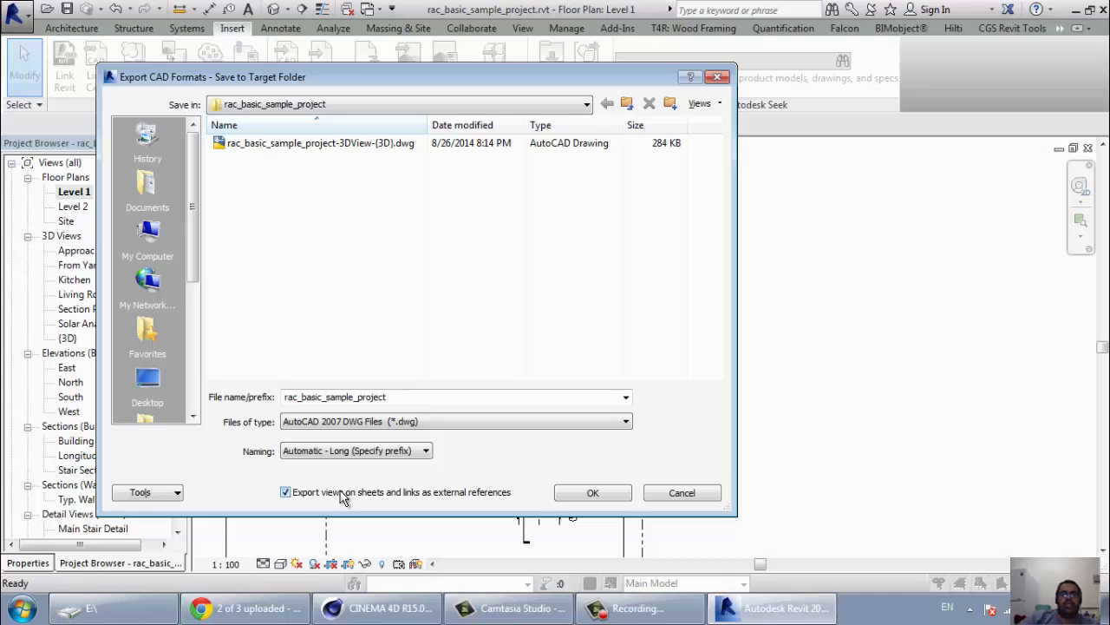
{"action": "left_click", "coordinate": [340, 490]}
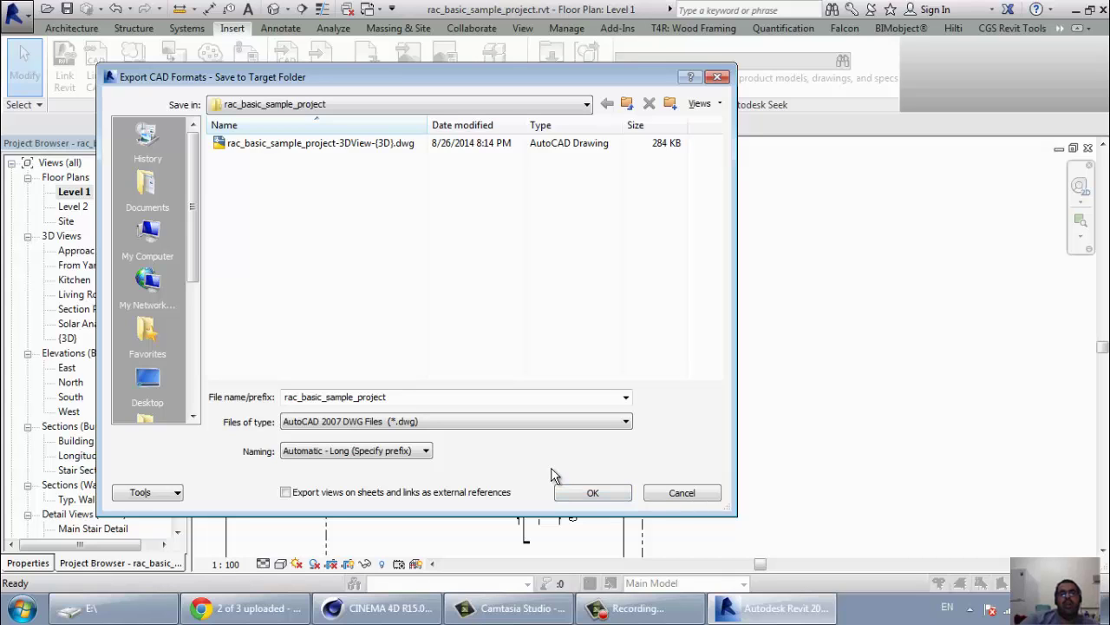
{"action": "left_click", "coordinate": [663, 499]}
- Close the DWG export and reposition the Level 1 floor plan in view
{"action": "left_click", "coordinate": [688, 505]}
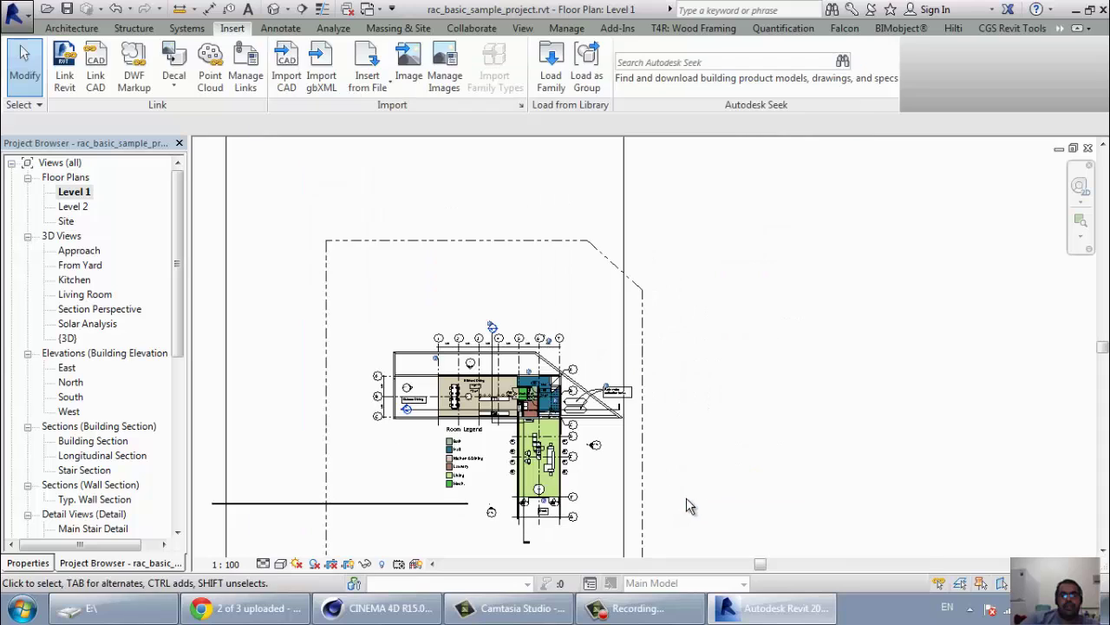
{"action": "scroll", "coordinate": [512, 304], "scroll_direction": "down", "scroll_amount": 3}
{"action": "middle_click_drag", "start_coordinate": [433, 436], "coordinate": [364, 388]}
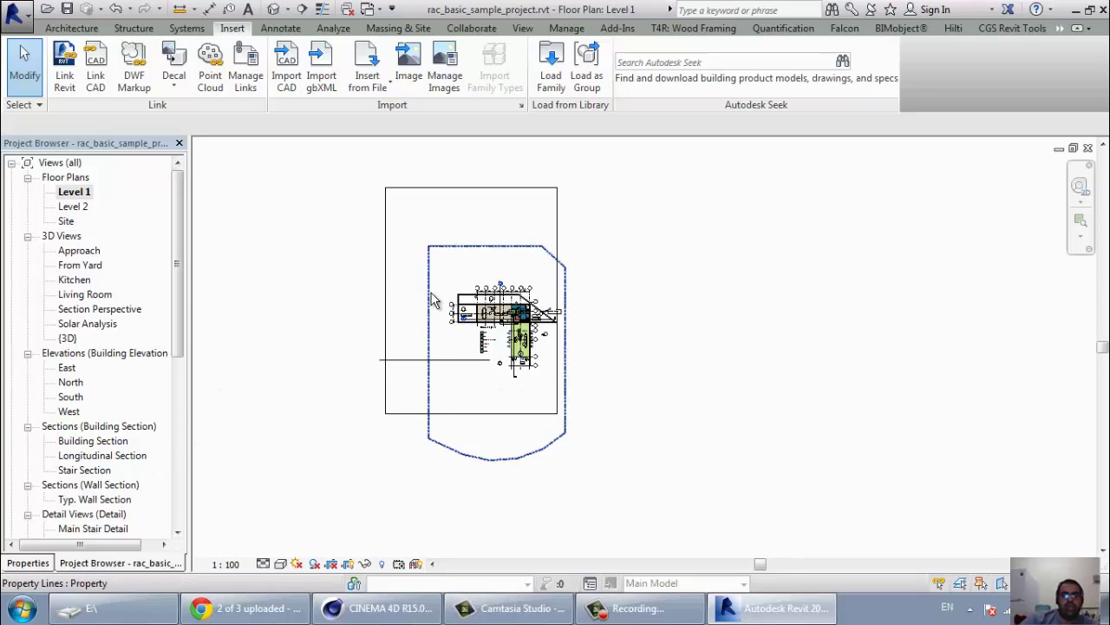
- Start the Wall tool, browse the wall types, then cancel without placing or changing anything
{"action": "left_click", "coordinate": [72, 28]}
{"action": "left_click", "coordinate": [68, 60]}
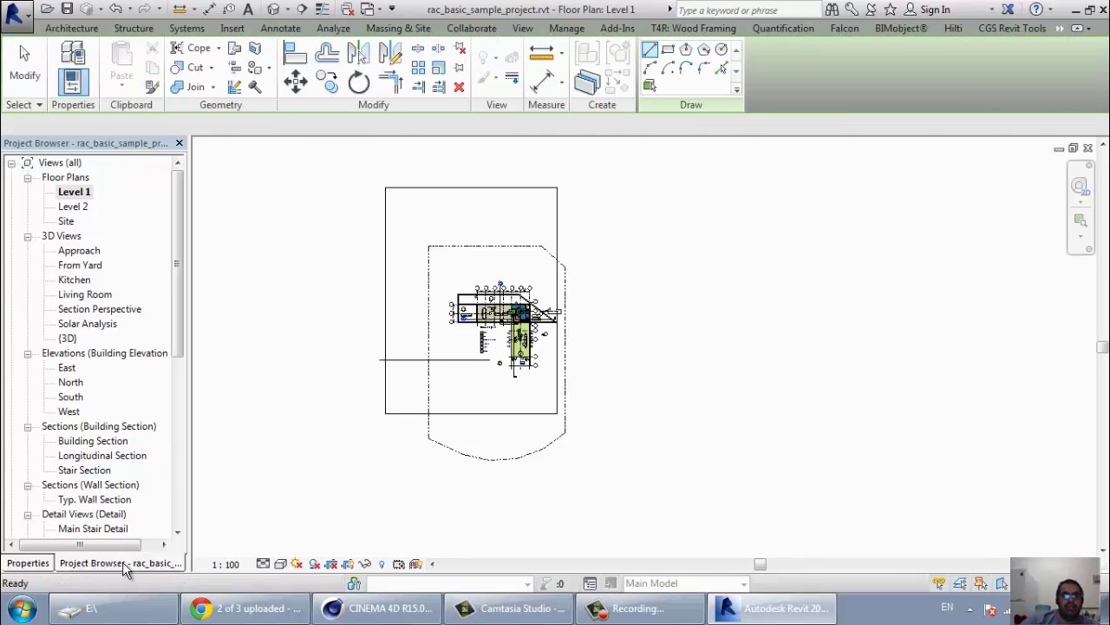
{"action": "left_click", "coordinate": [26, 562]}
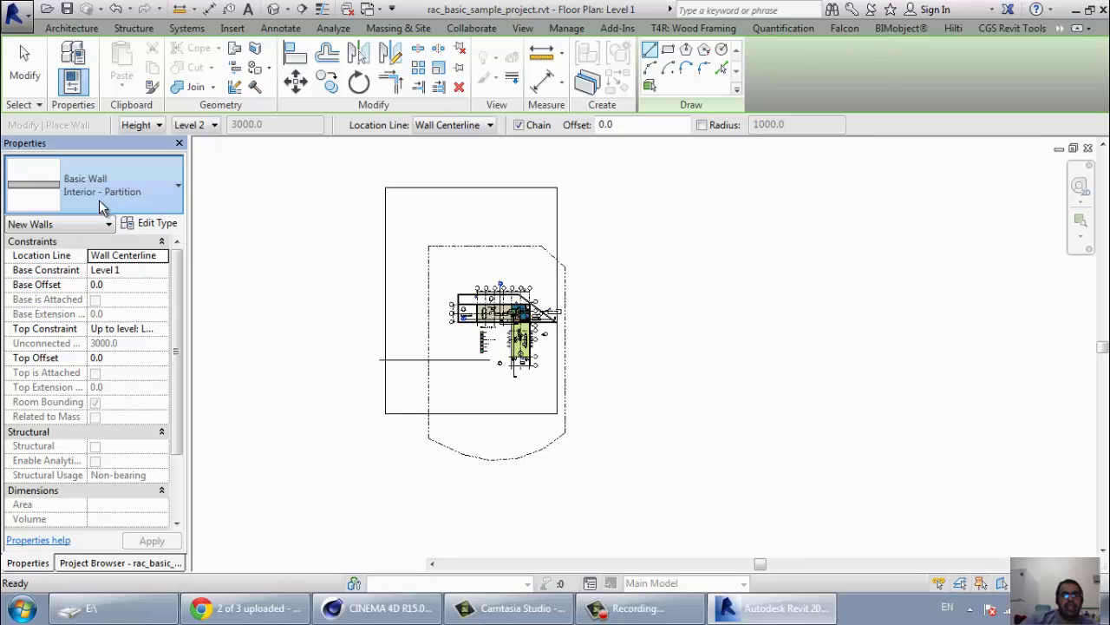
{"action": "left_click", "coordinate": [159, 193]}
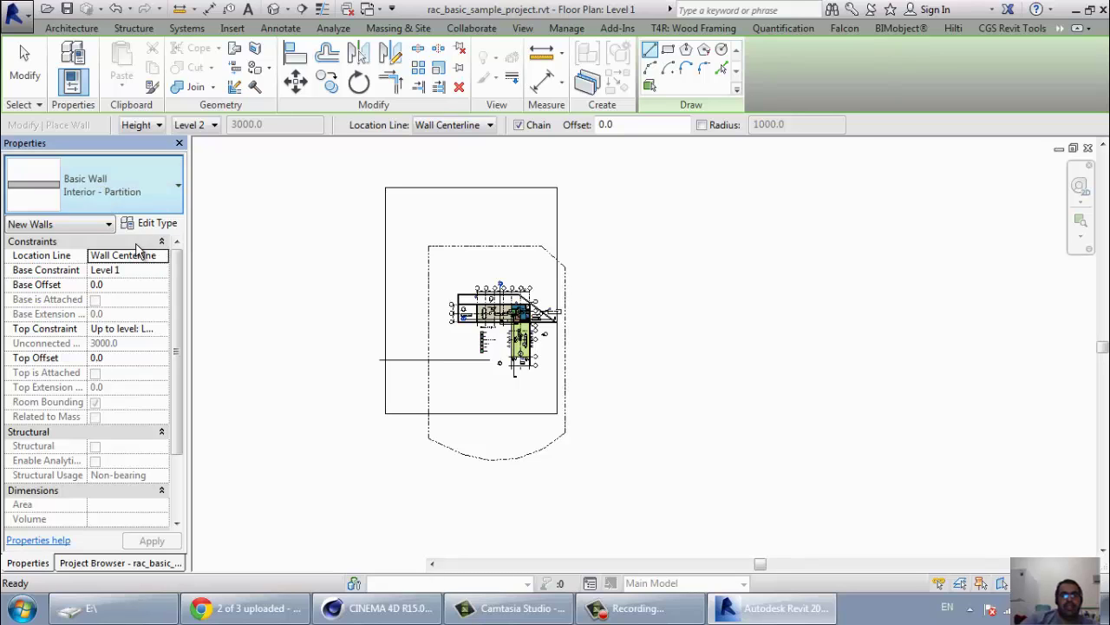
{"action": "scroll", "coordinate": [147, 286], "scroll_direction": "up", "scroll_amount": 3}
{"action": "scroll", "coordinate": [144, 285], "scroll_direction": "up", "scroll_amount": 1}
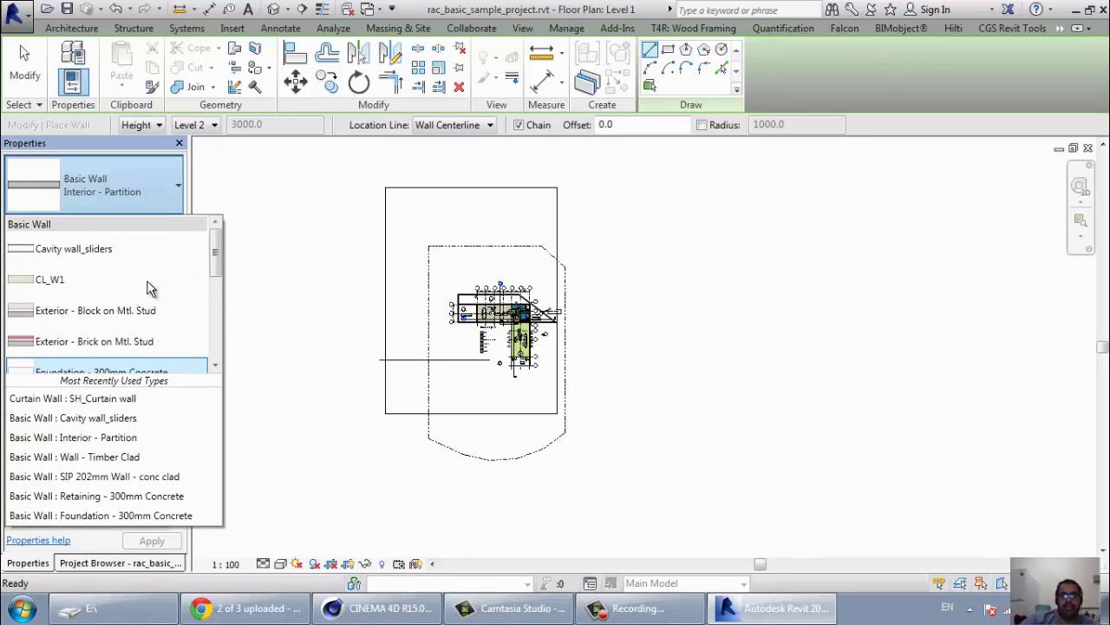
{"action": "scroll", "coordinate": [130, 304], "scroll_direction": "down", "scroll_amount": 2}
{"action": "scroll", "coordinate": [126, 310], "scroll_direction": "down", "scroll_amount": 3}
{"action": "scroll", "coordinate": [114, 284], "scroll_direction": "up", "scroll_amount": 1}
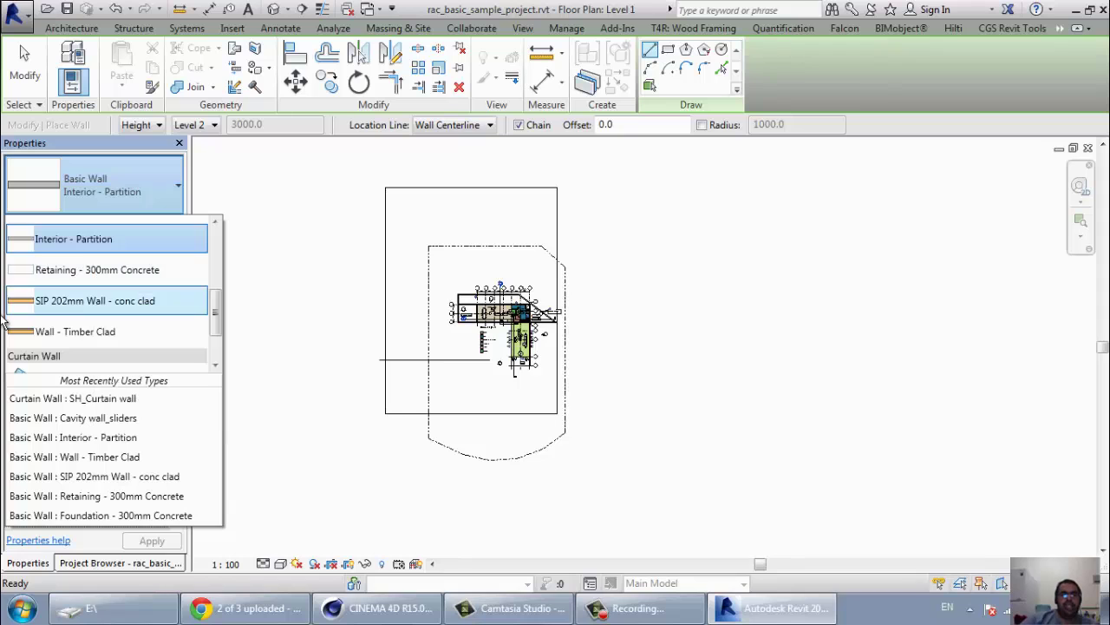
{"action": "scroll", "coordinate": [111, 314], "scroll_direction": "down", "scroll_amount": 2}
{"action": "key", "text": "Escape"}
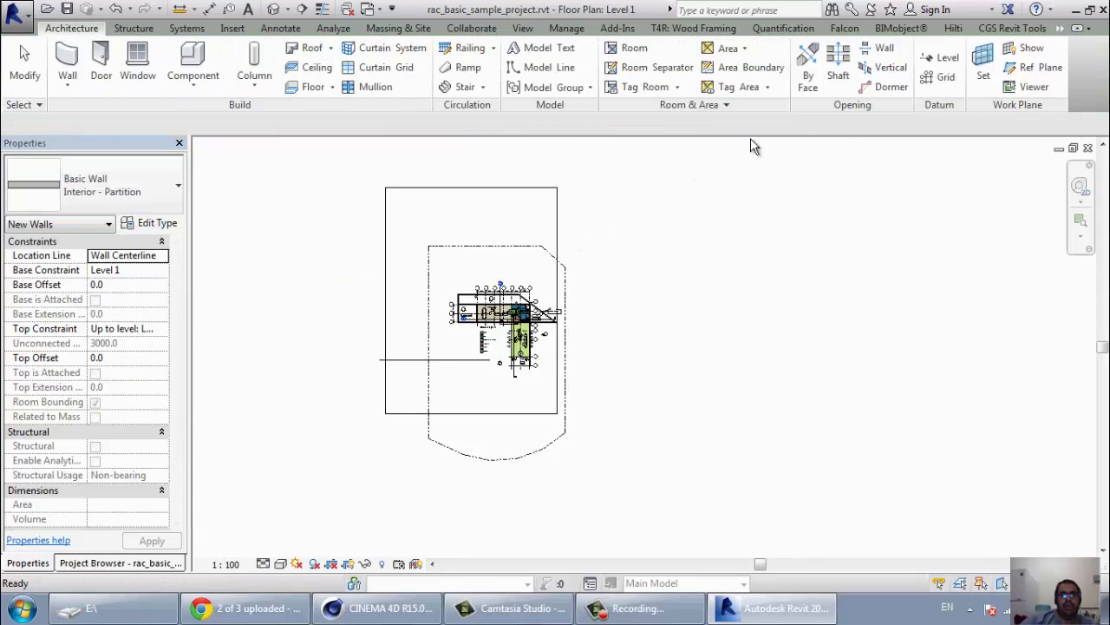
{"action": "key", "text": "Escape"}
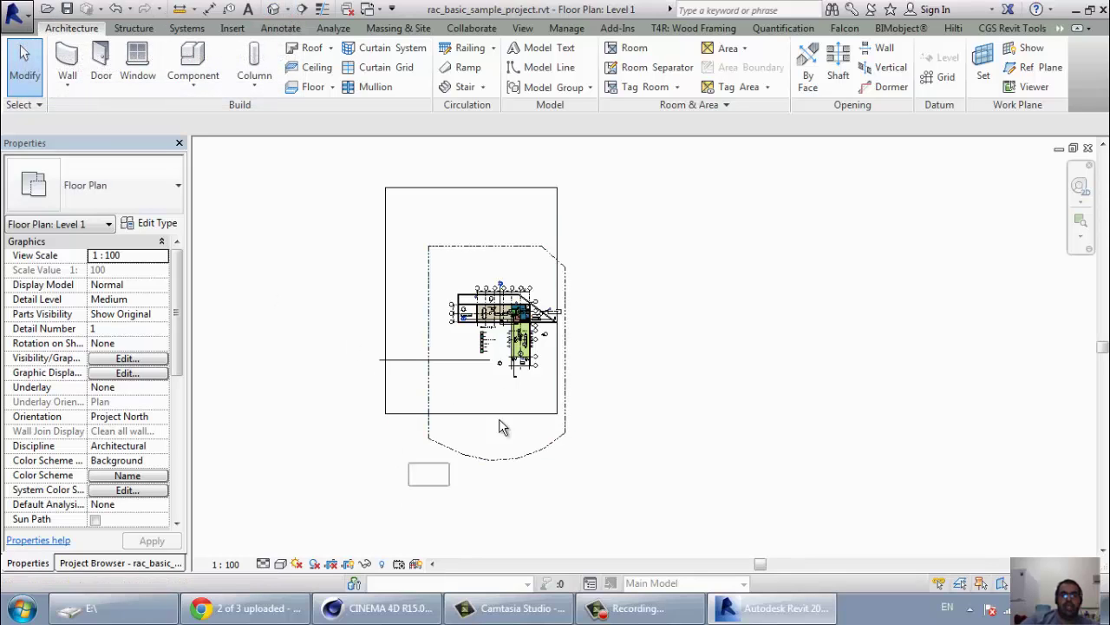
- Window-select the whole Level 1 plan and delete it, then undo the deletion
{"action": "left_click_drag", "start_coordinate": [408, 485], "coordinate": [653, 236]}
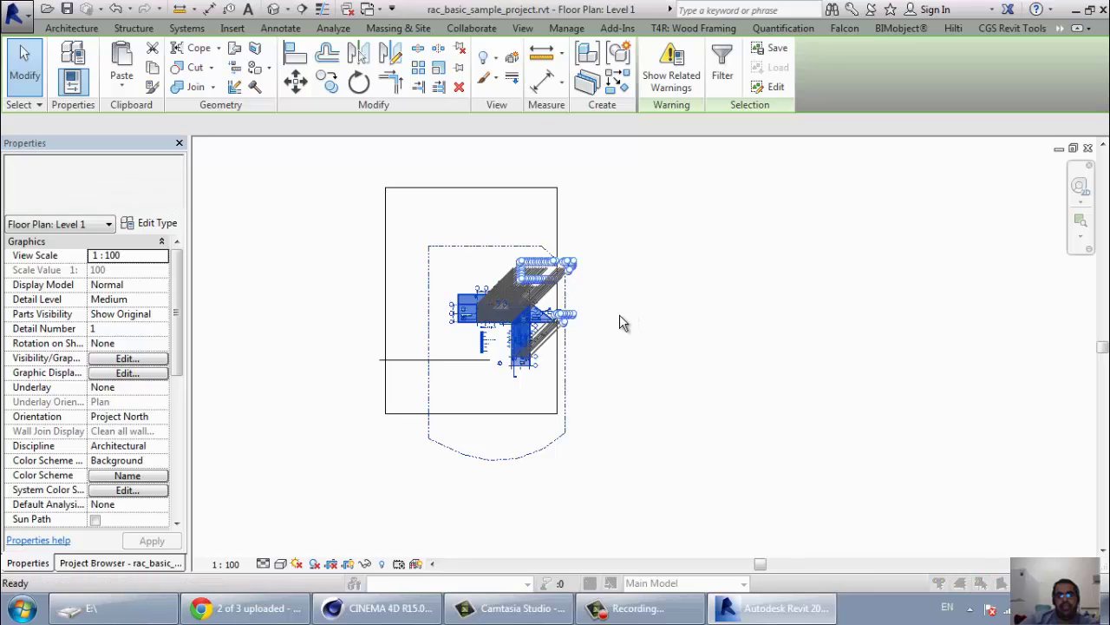
{"action": "key", "text": "Delete"}
{"action": "key", "text": "Return"}
{"action": "key", "text": "ctrl+z"}
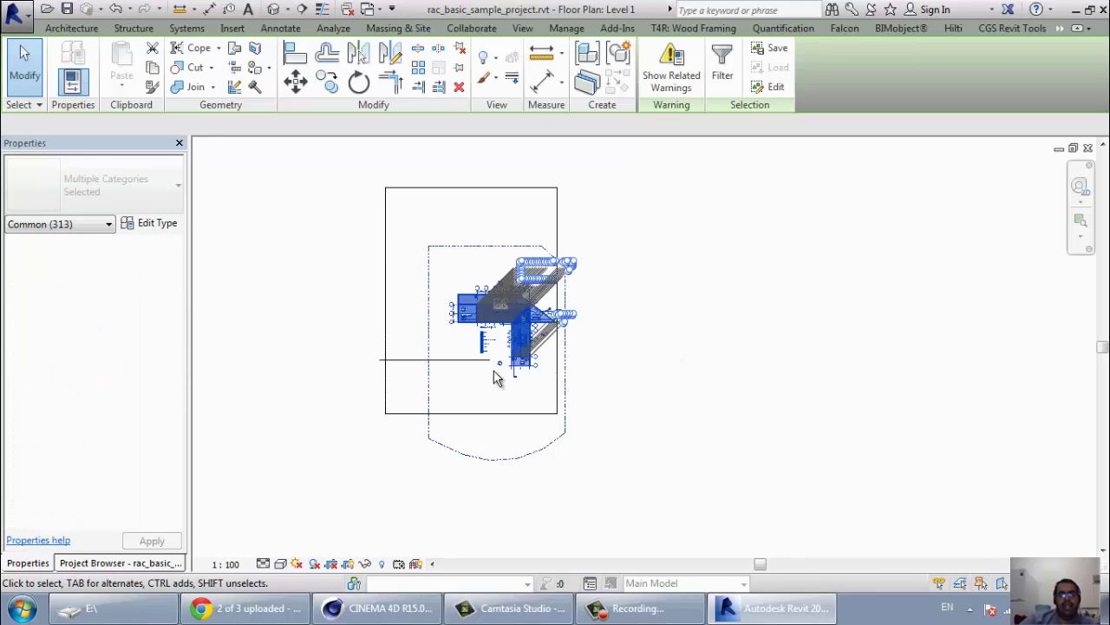
- Filter Elevations out of the selection, delete the rest, and accept the deleted-views warning
{"action": "scroll", "coordinate": [501, 354], "scroll_direction": "up", "scroll_amount": 2}
{"action": "scroll", "coordinate": [490, 347], "scroll_direction": "up", "scroll_amount": 2}
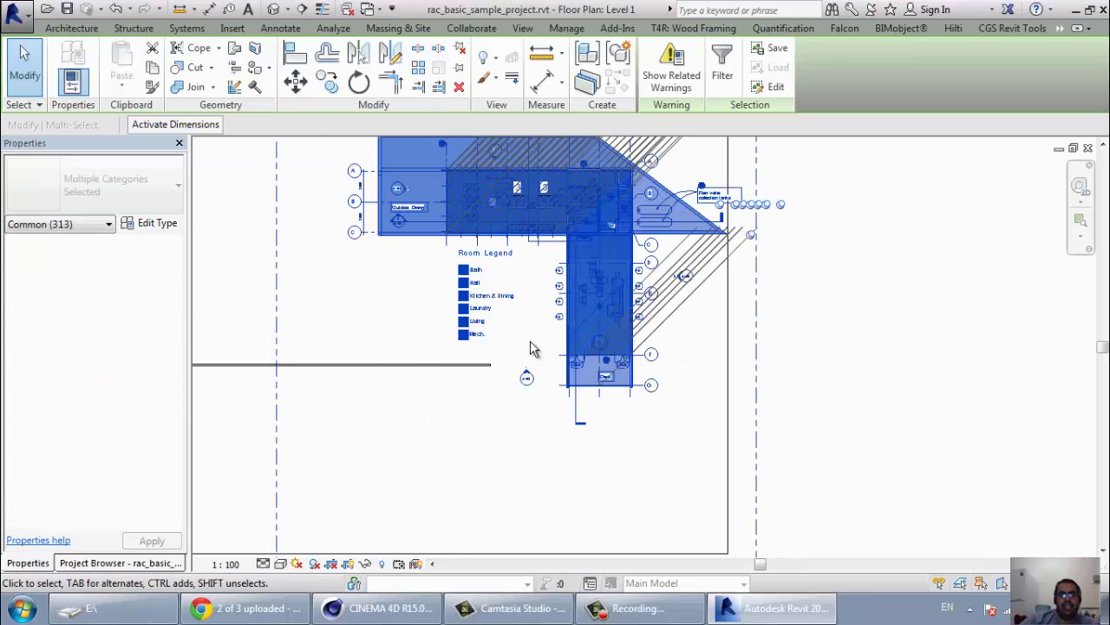
{"action": "left_click", "coordinate": [723, 65]}
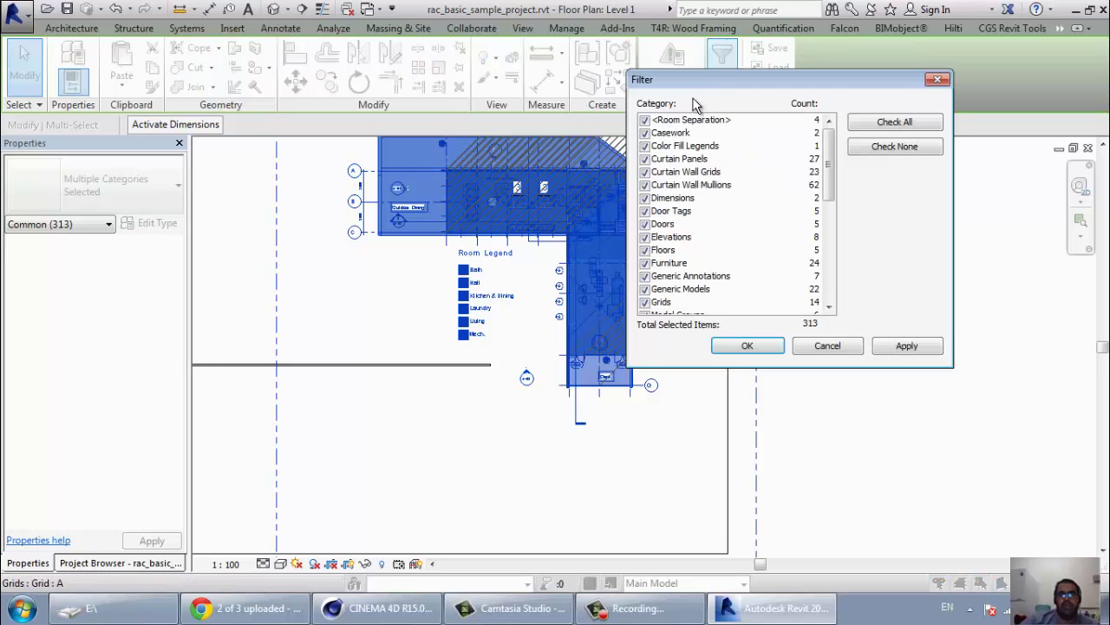
{"action": "left_click", "coordinate": [745, 239]}
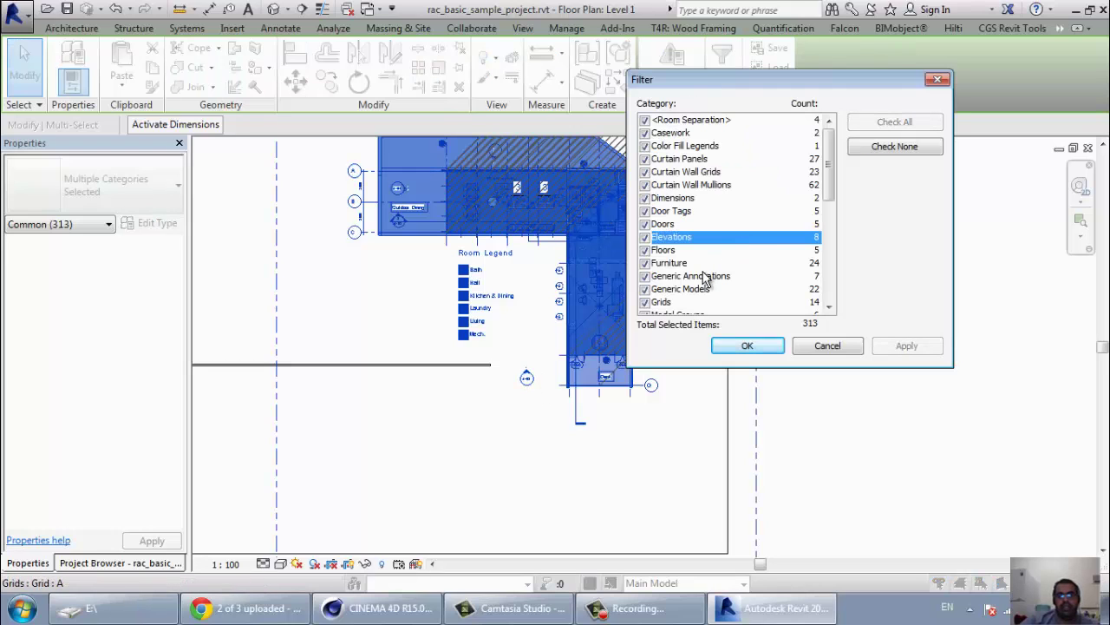
{"action": "left_click", "coordinate": [645, 236]}
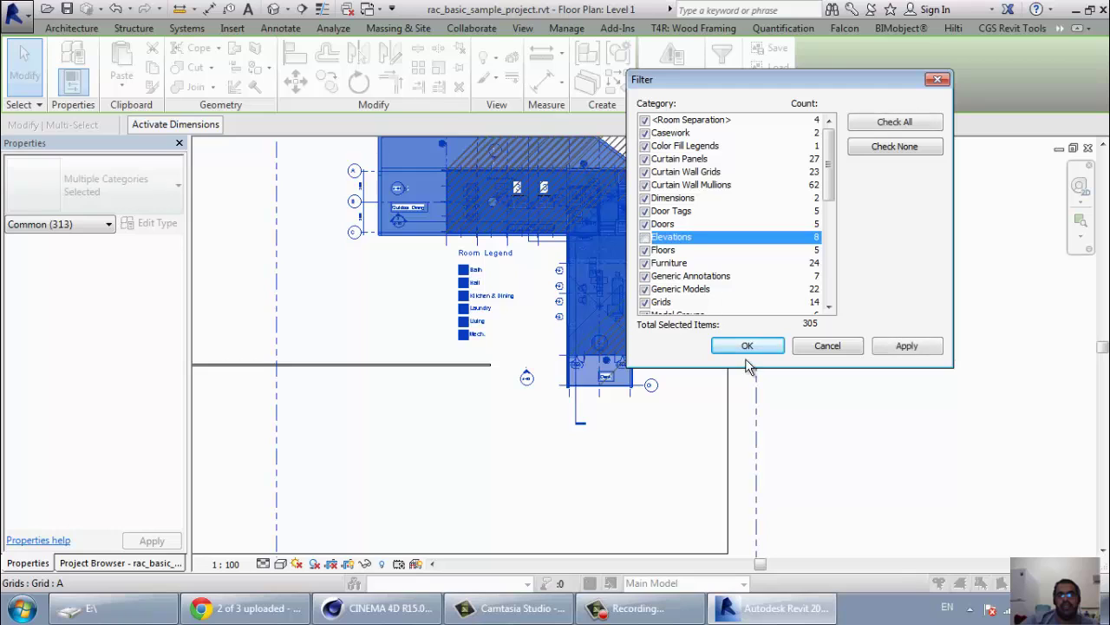
{"action": "left_click", "coordinate": [747, 345]}
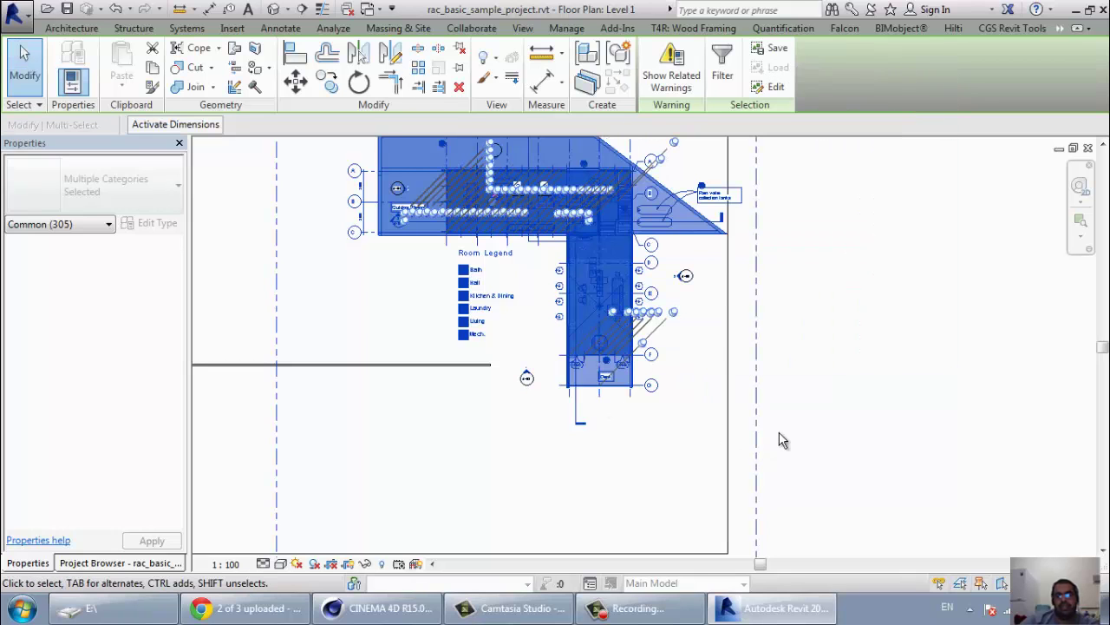
{"action": "key", "text": "Delete"}
{"action": "left_click", "coordinate": [618, 357]}
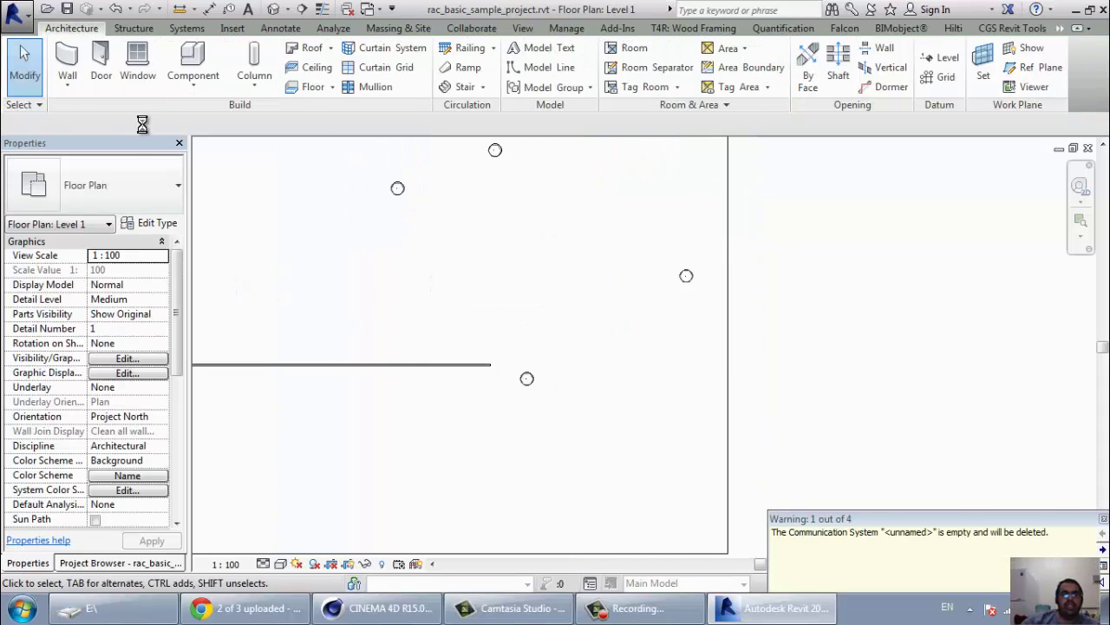
- Start the Wall tool and view the wall type list, leaving it unchanged
{"action": "left_click", "coordinate": [75, 75]}
{"action": "left_click", "coordinate": [129, 187]}
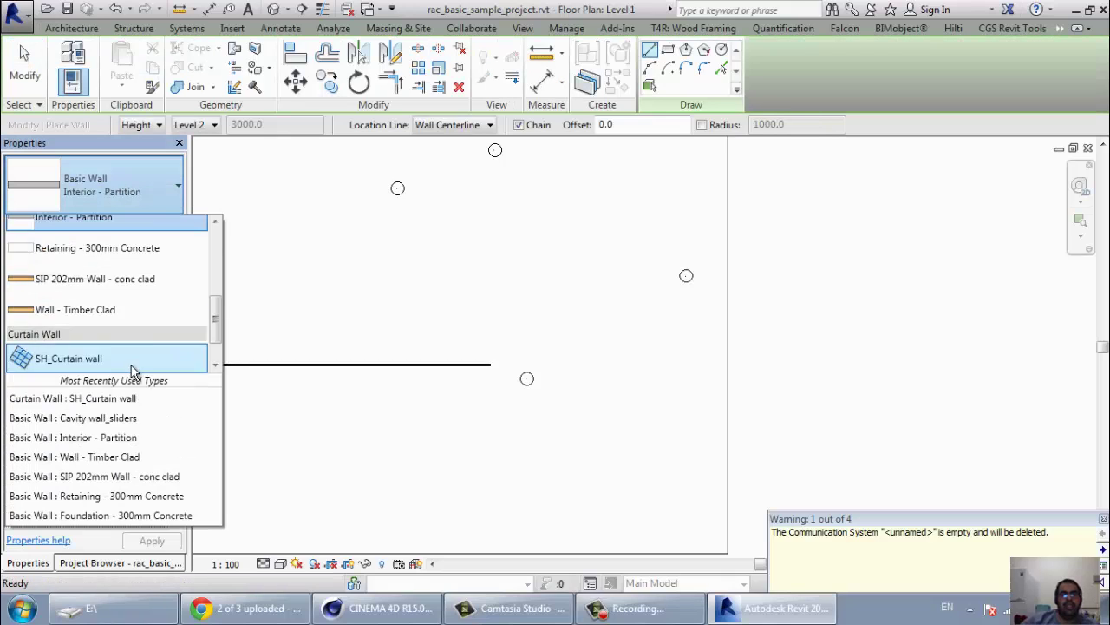
{"action": "left_click", "coordinate": [366, 287]}
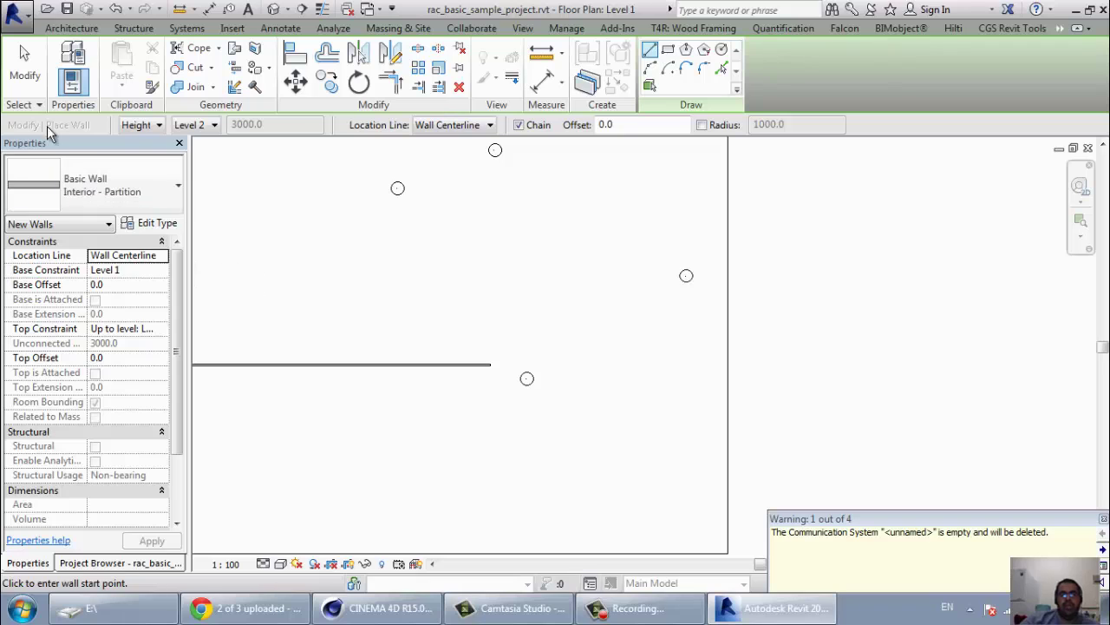
- Begin Save As Template, cancel it, and reopen the Application Menu
{"action": "left_click", "coordinate": [16, 14]}
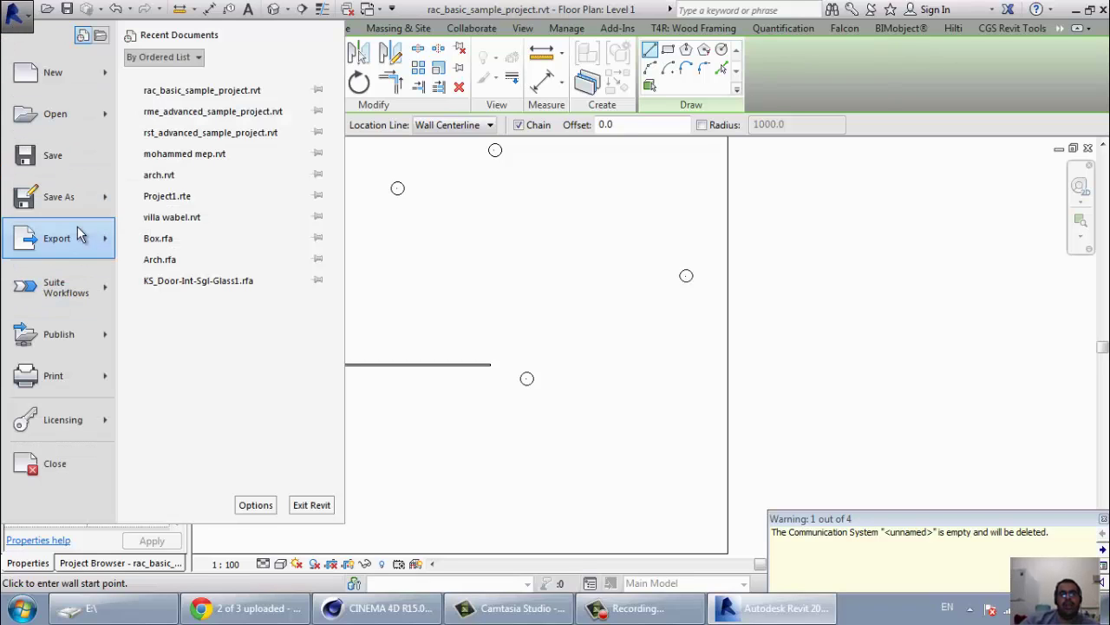
{"action": "mouse_move", "coordinate": [59, 197]}
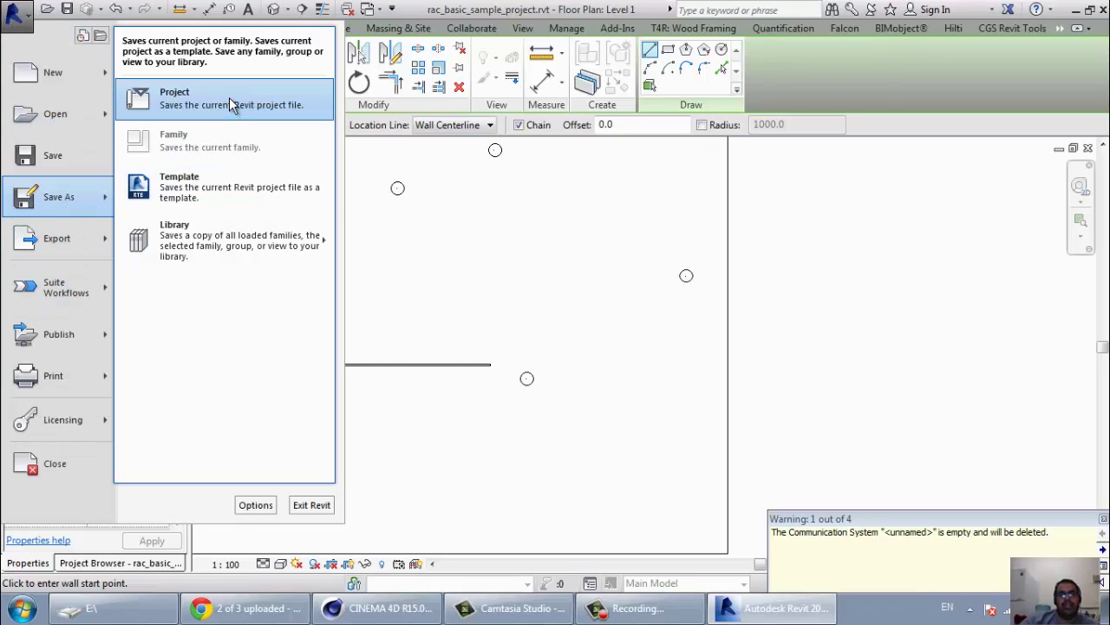
{"action": "left_click", "coordinate": [217, 176]}
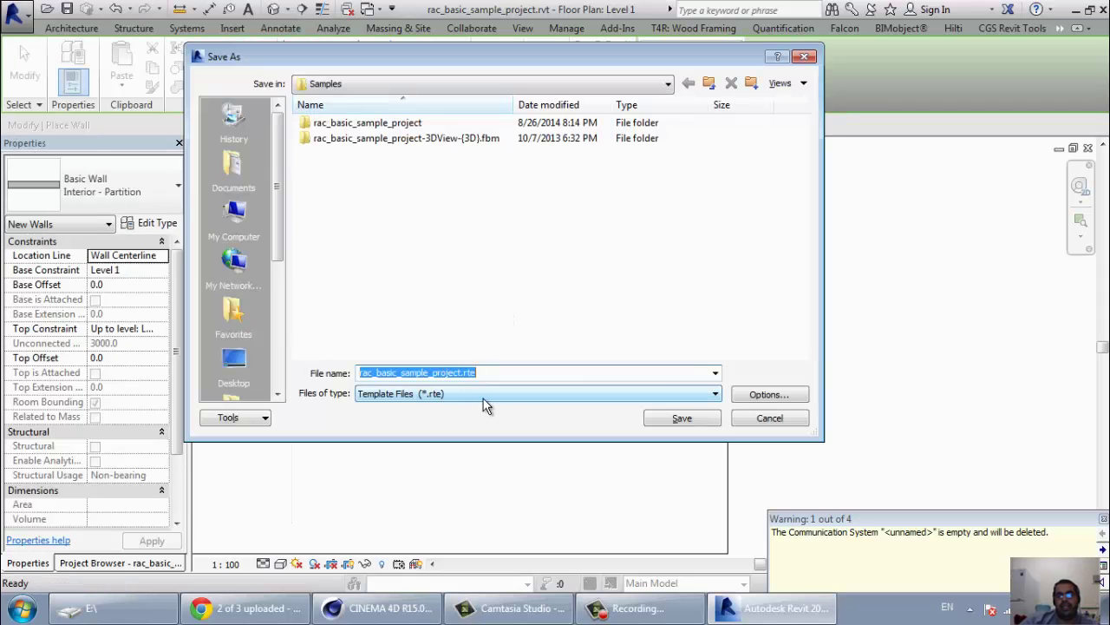
{"action": "left_click", "coordinate": [768, 418]}
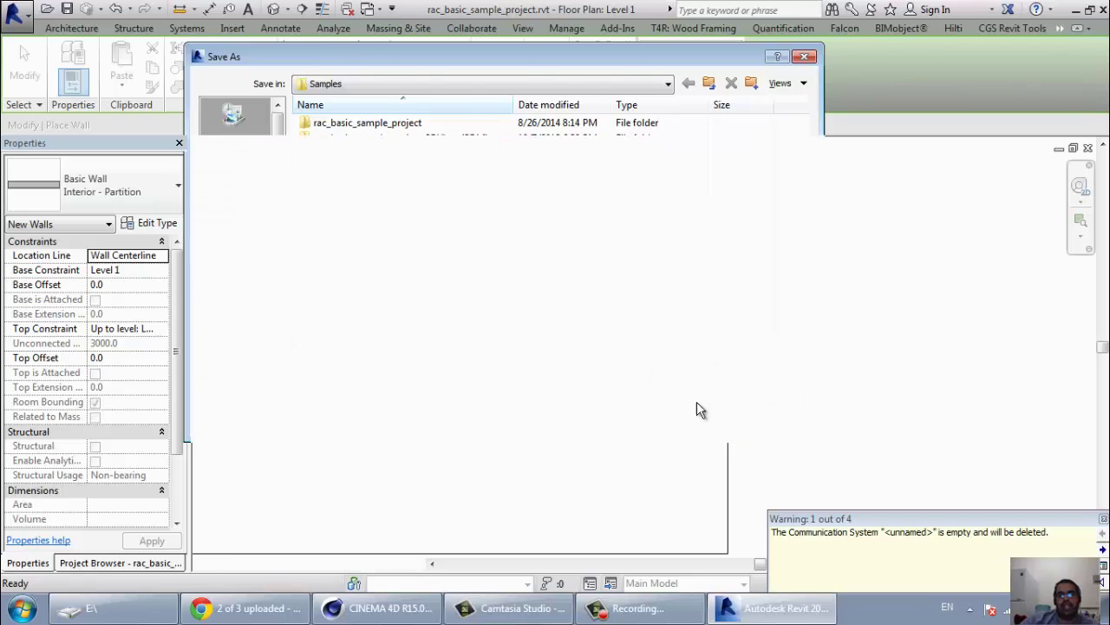
{"action": "left_click", "coordinate": [21, 14]}
{"action": "mouse_move", "coordinate": [54, 72]}
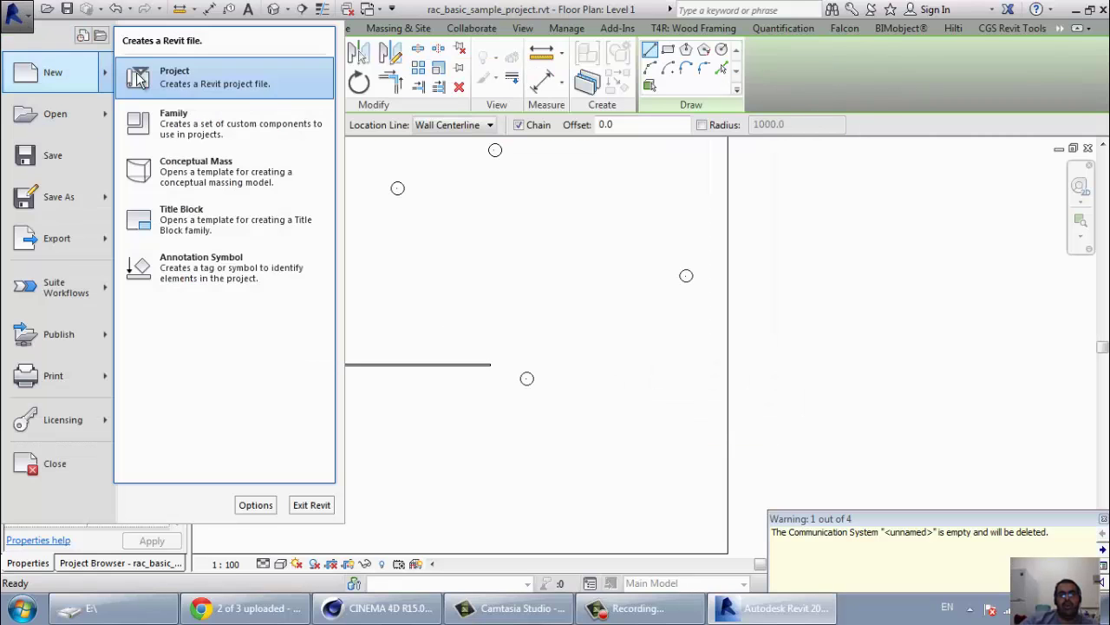
- Start a new project and view the template list, keeping Construction Template
{"action": "left_click", "coordinate": [149, 79]}
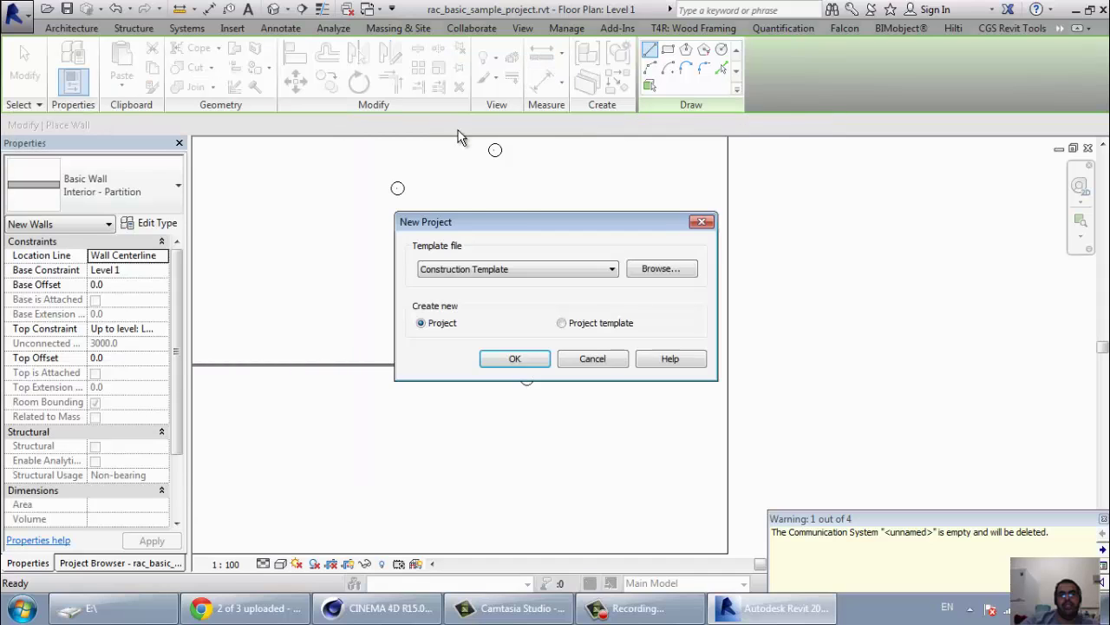
{"action": "left_click", "coordinate": [572, 272]}
{"action": "left_click", "coordinate": [615, 270]}
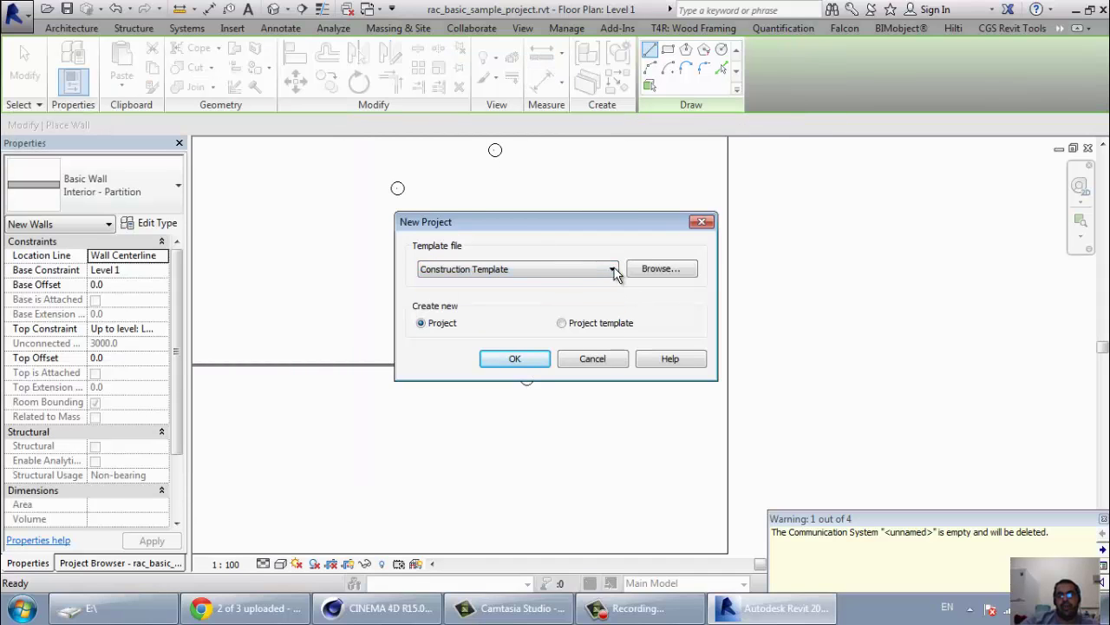
- Browse to Structural Analysis-DefaultMetric.rte and set the new file to Project template
{"action": "left_click", "coordinate": [654, 276]}
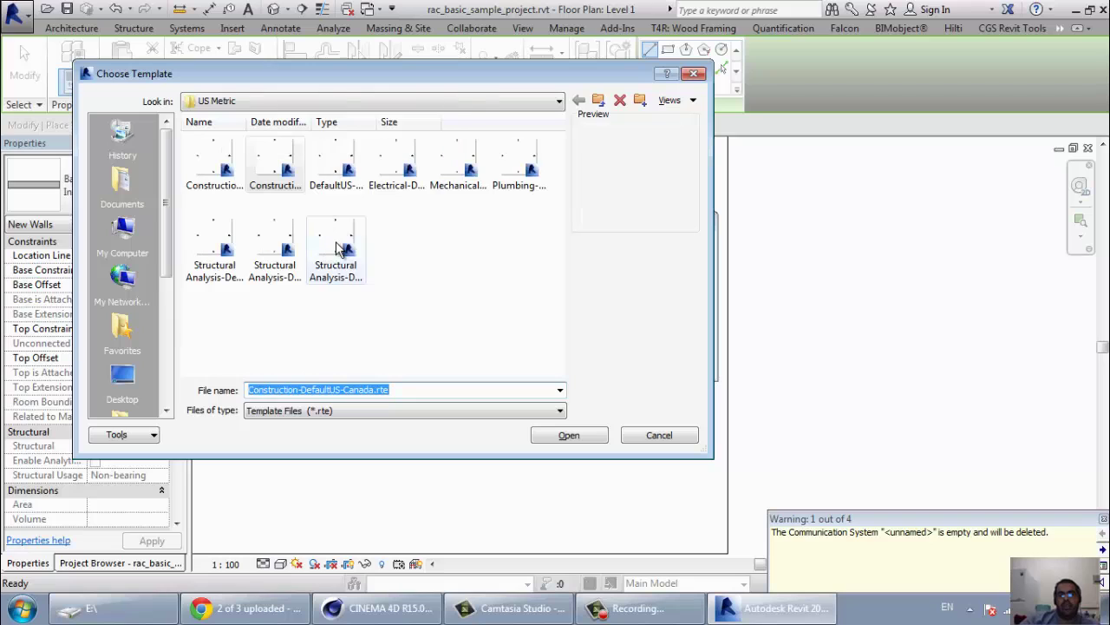
{"action": "left_click", "coordinate": [339, 247]}
{"action": "left_click", "coordinate": [336, 169]}
{"action": "left_click", "coordinate": [275, 169]}
{"action": "left_click", "coordinate": [265, 247]}
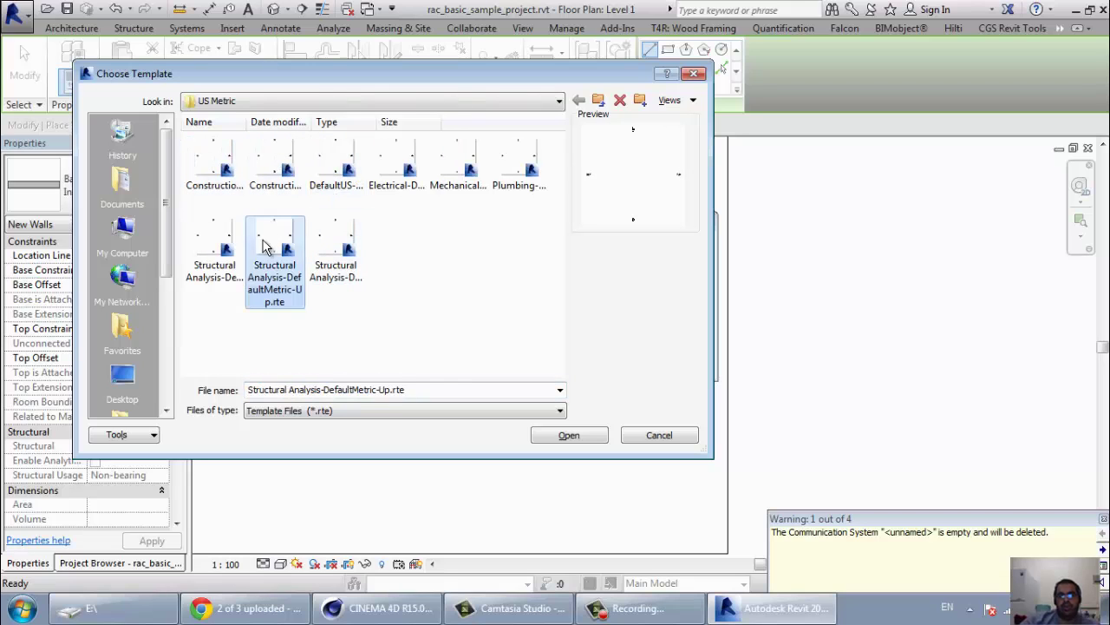
{"action": "left_click", "coordinate": [216, 243]}
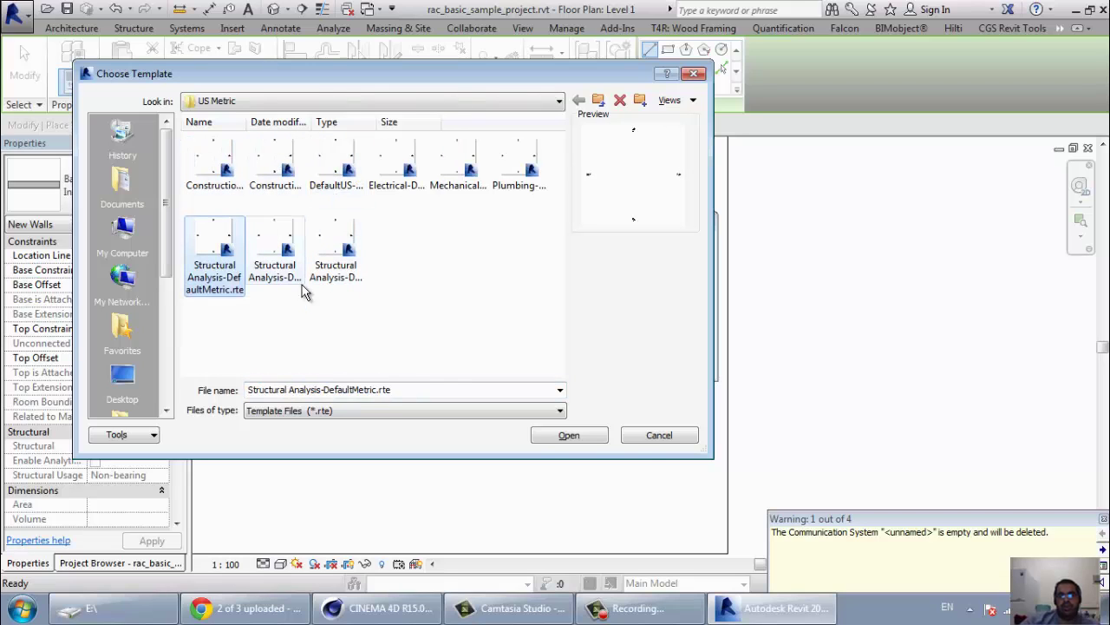
{"action": "left_click", "coordinate": [573, 436]}
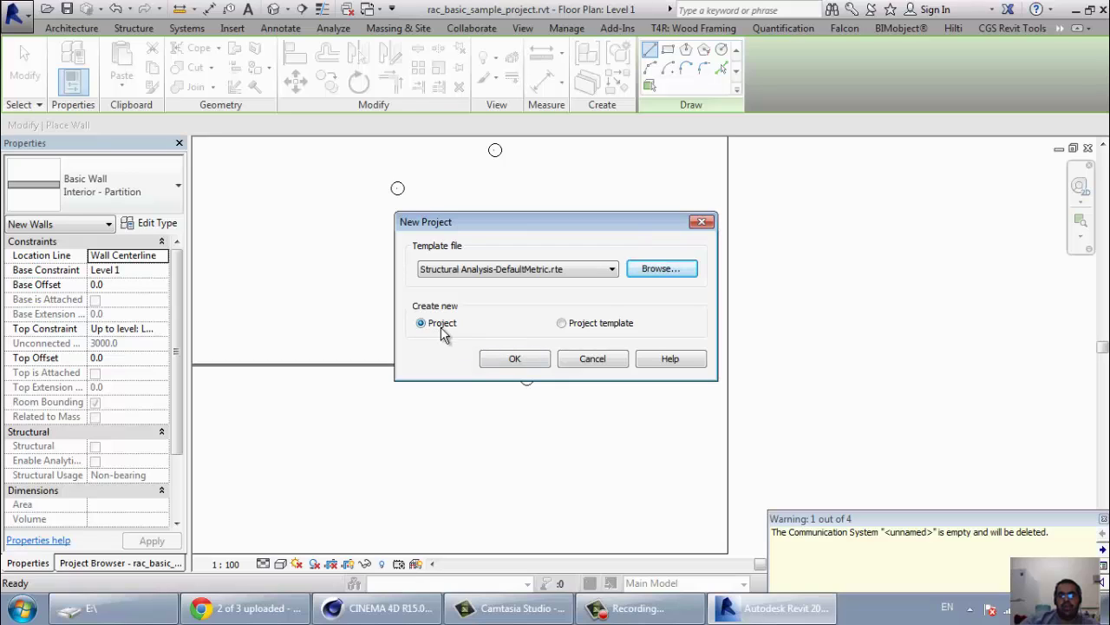
{"action": "left_click", "coordinate": [584, 330]}
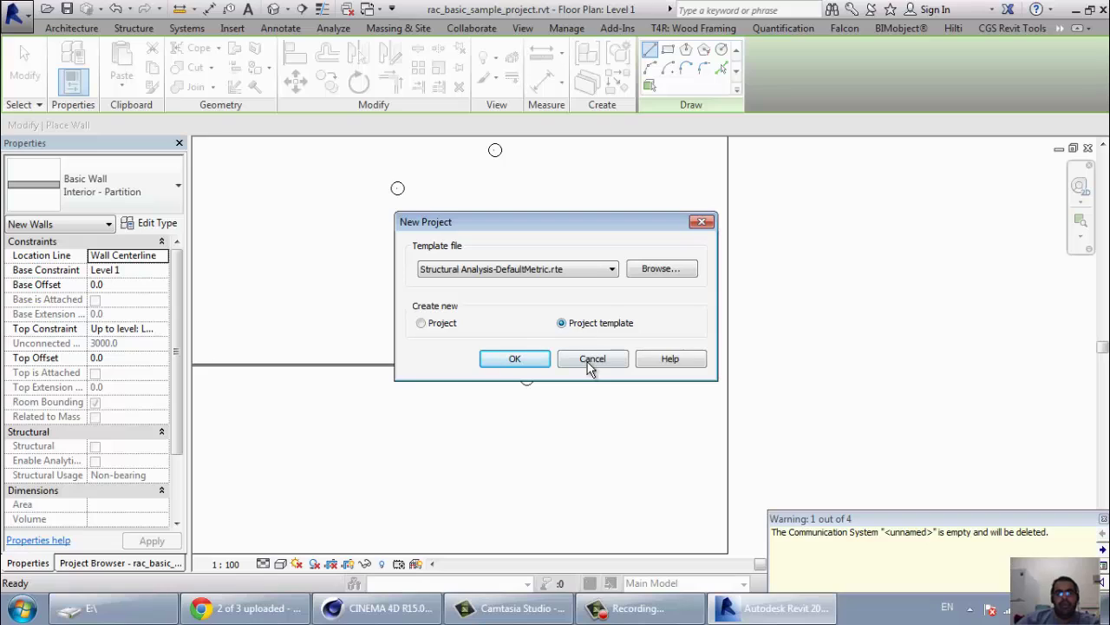
{"action": "mouse_move", "coordinate": [631, 608]}
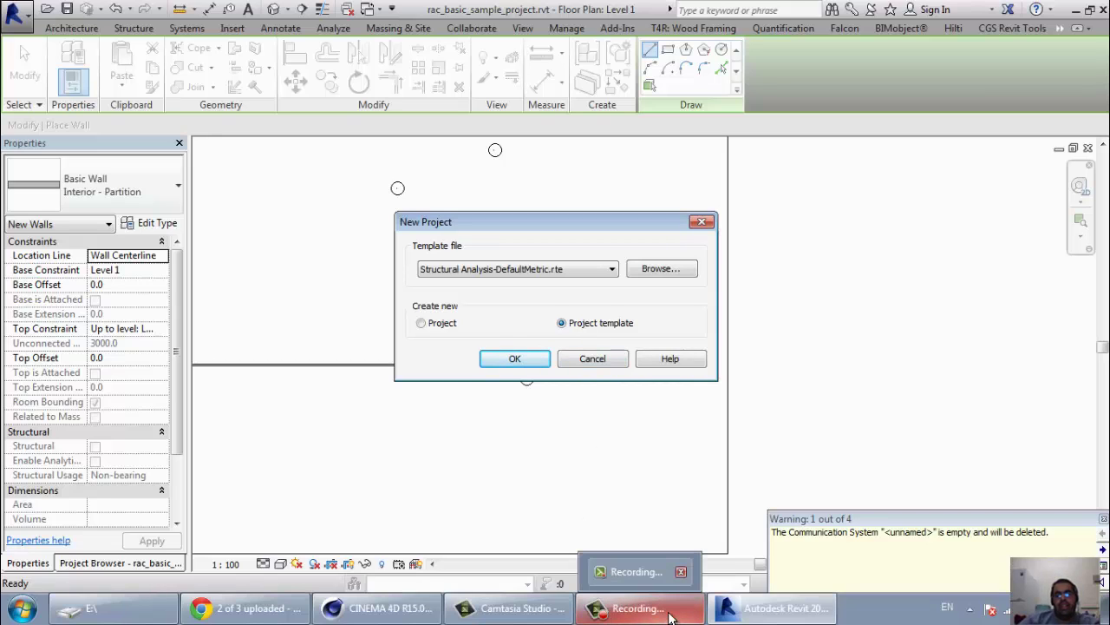
{"action": "left_click", "coordinate": [670, 616]}
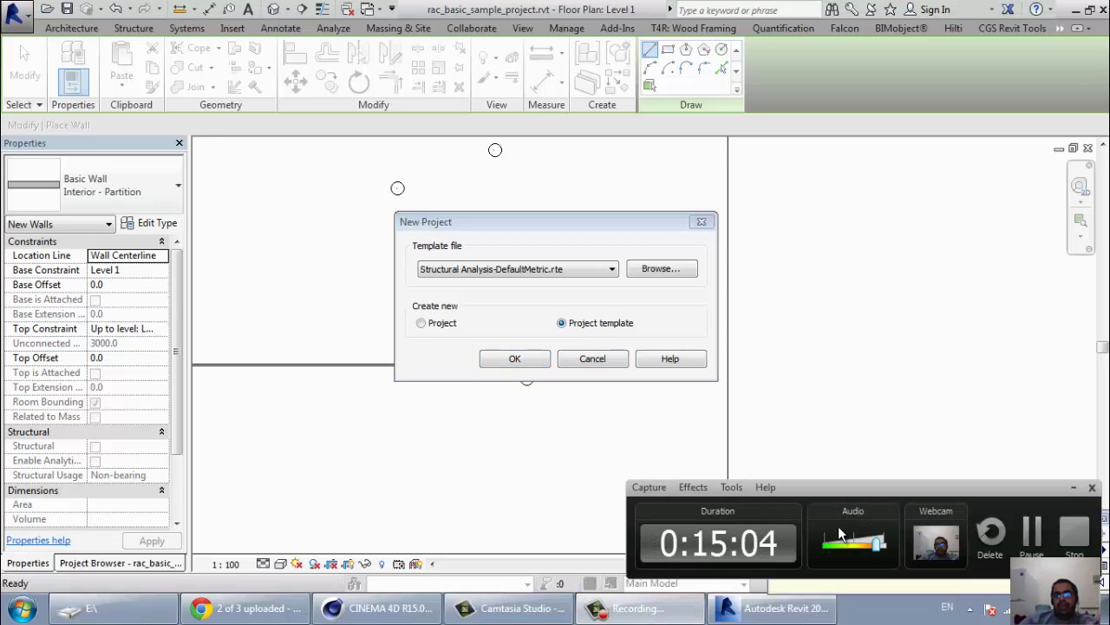